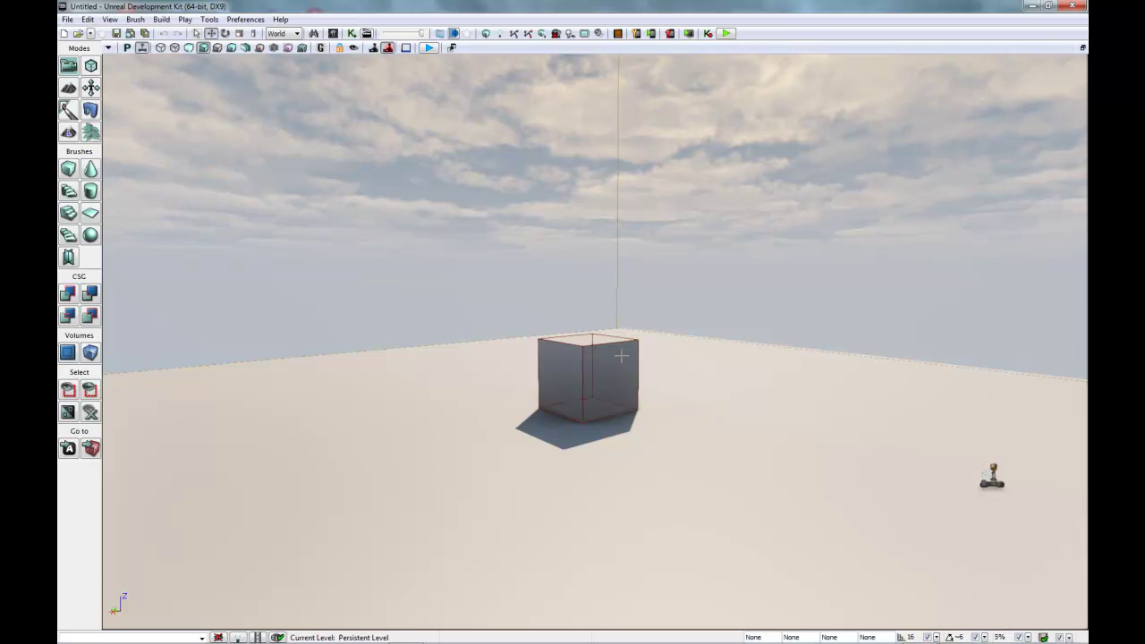
Step: Delete the default cube mesh and the floor mesh from the level
{"action": "left_click", "coordinate": [591, 389]}
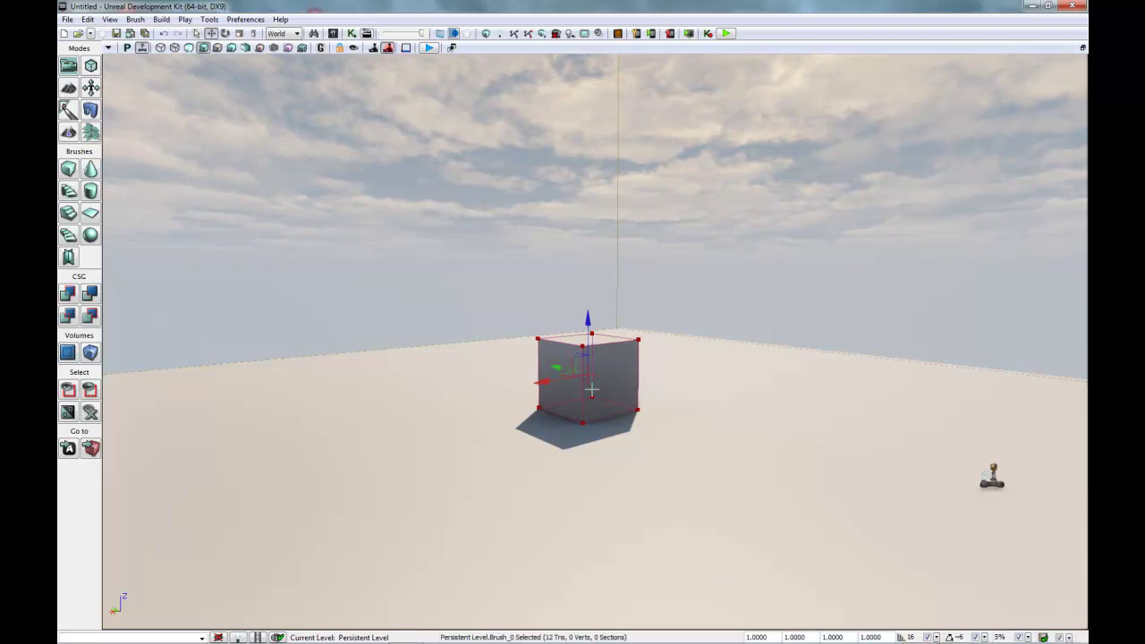
{"action": "left_click", "coordinate": [611, 390]}
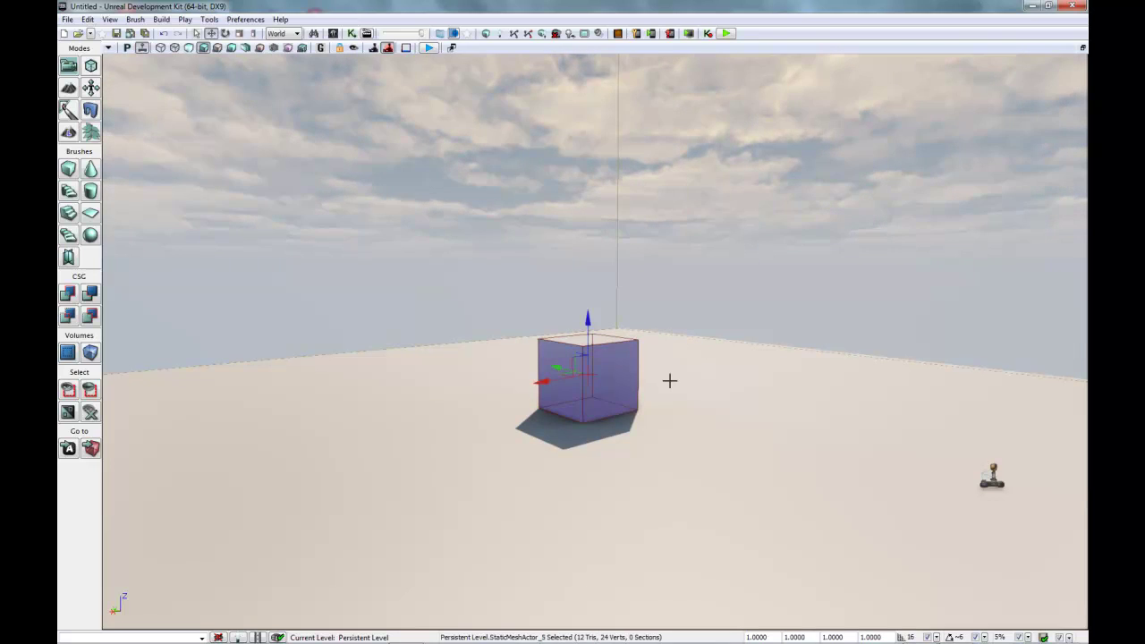
{"action": "key", "text": "Delete"}
{"action": "left_click", "coordinate": [710, 386]}
{"action": "key", "text": "Delete"}
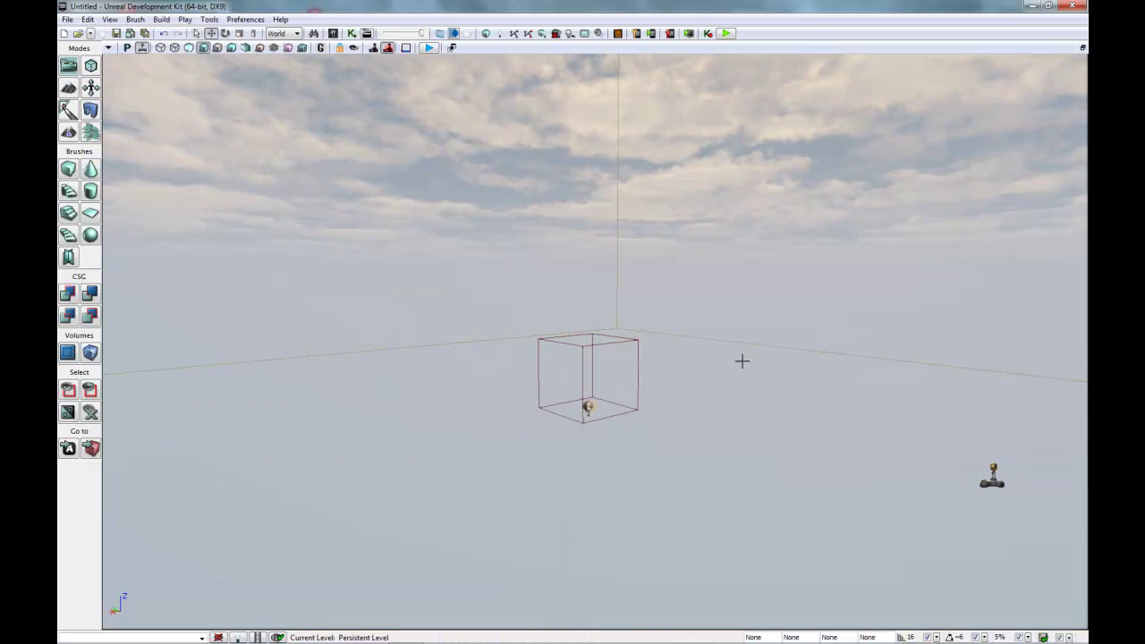
Step: Select the dominant directional light inside the builder brush and raise it well above the brush along the Z axis
{"action": "left_click", "coordinate": [608, 340]}
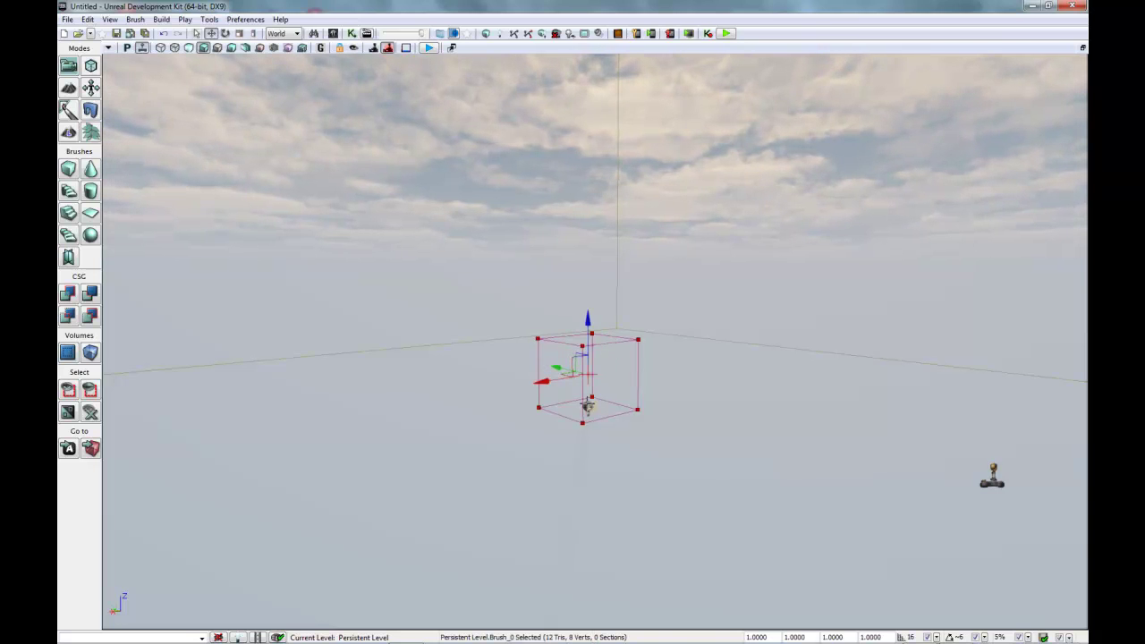
{"action": "left_click", "coordinate": [594, 405]}
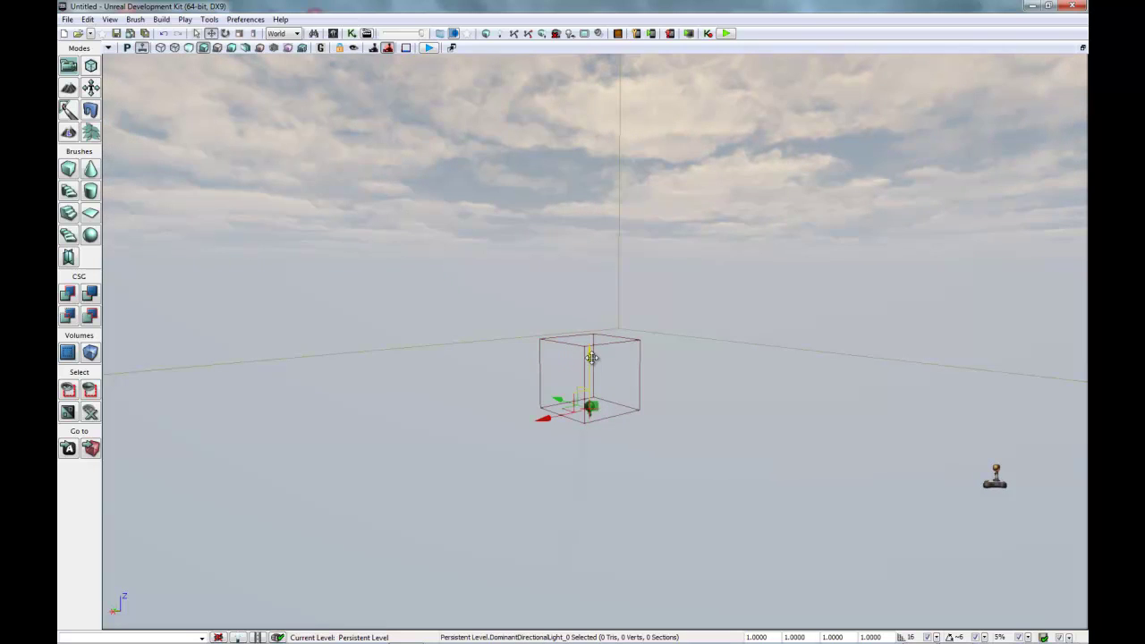
{"action": "left_click_drag", "start_coordinate": [589, 355], "coordinate": [592, 108]}
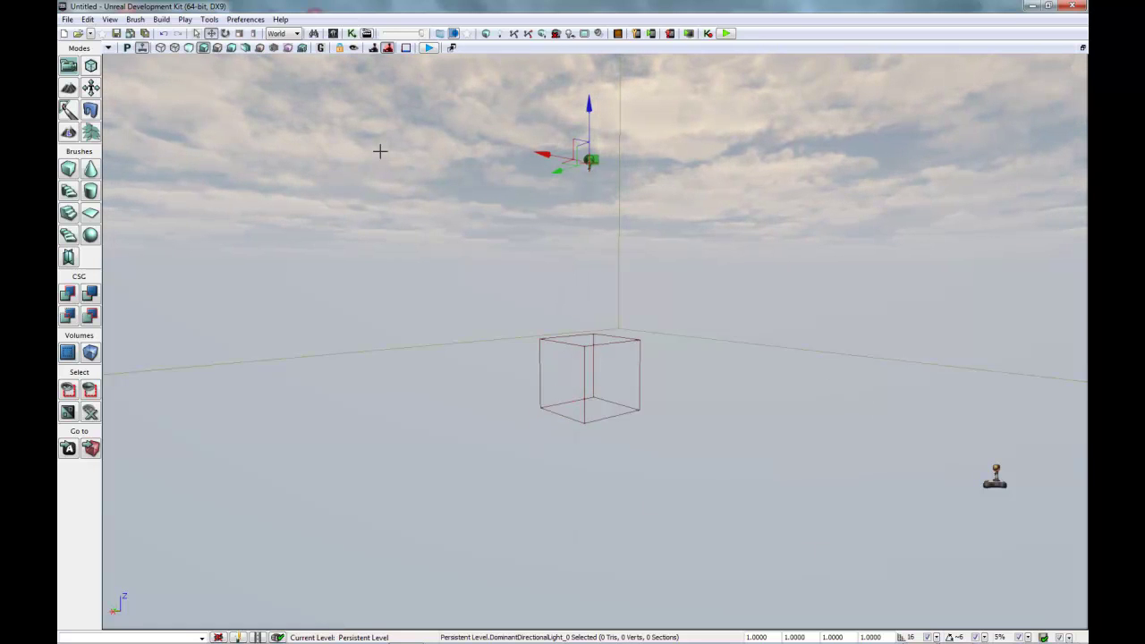
{"action": "right_click", "coordinate": [68, 168]}
{"action": "left_click", "coordinate": [593, 265]}
{"action": "left_click", "coordinate": [665, 227]}
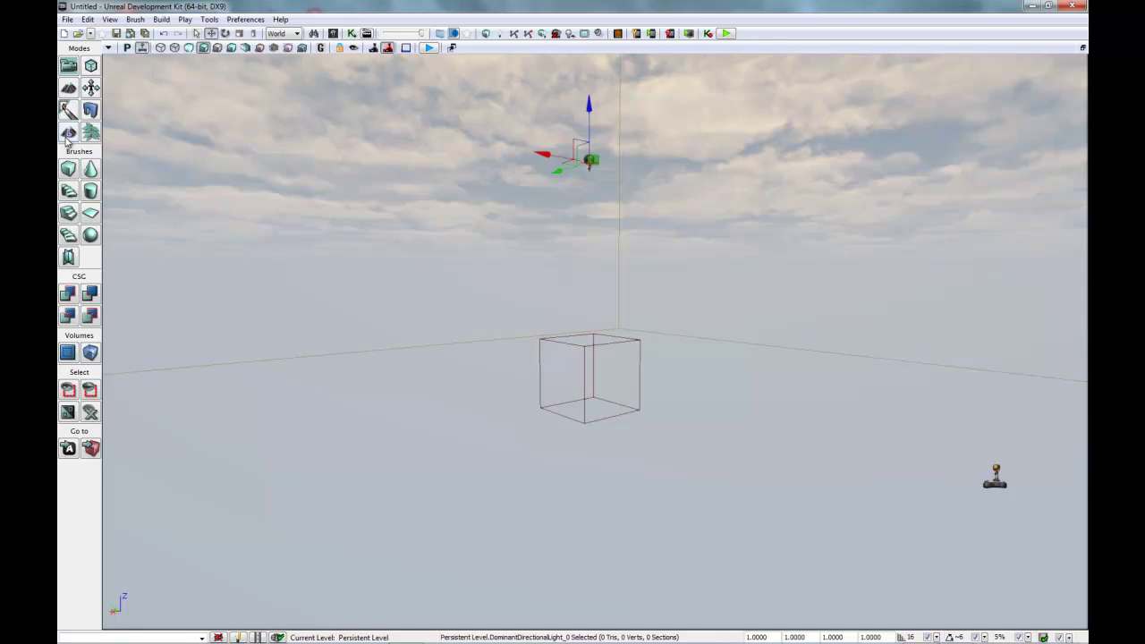
Step: Start a cylinder builder brush and set its Z height to 1024
{"action": "right_click", "coordinate": [90, 192]}
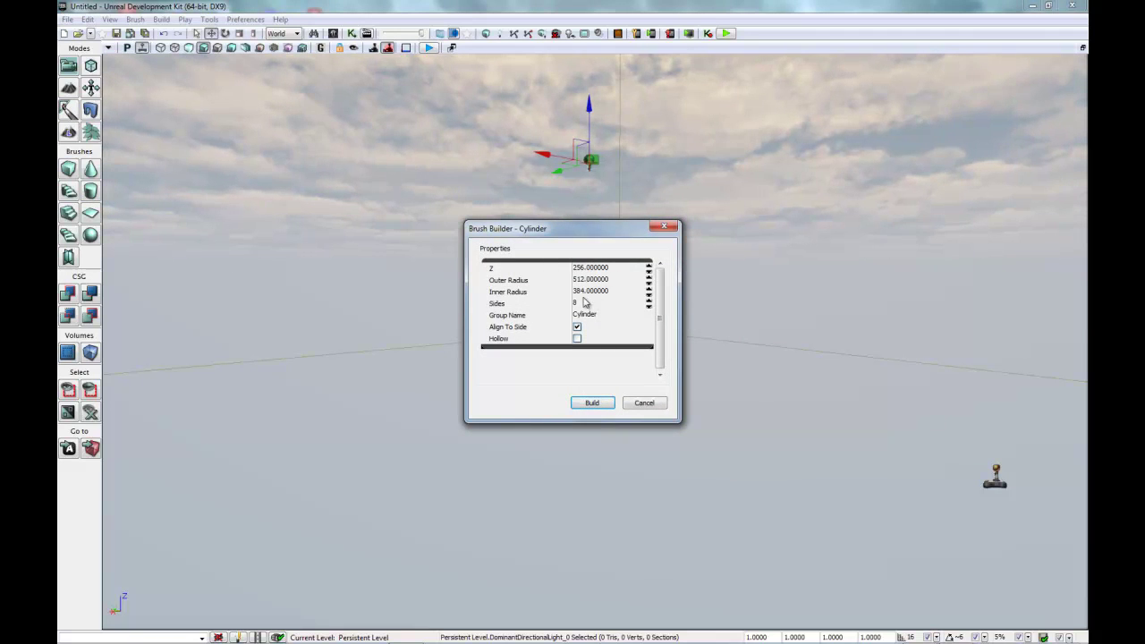
{"action": "left_click", "coordinate": [604, 270]}
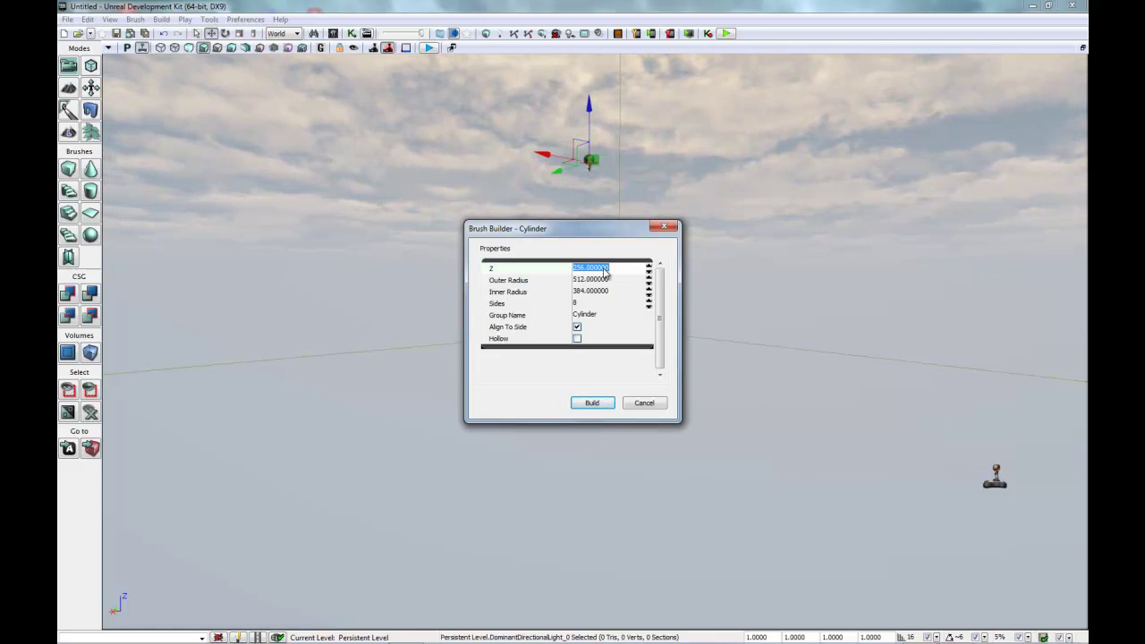
{"action": "type", "text": "1024"}
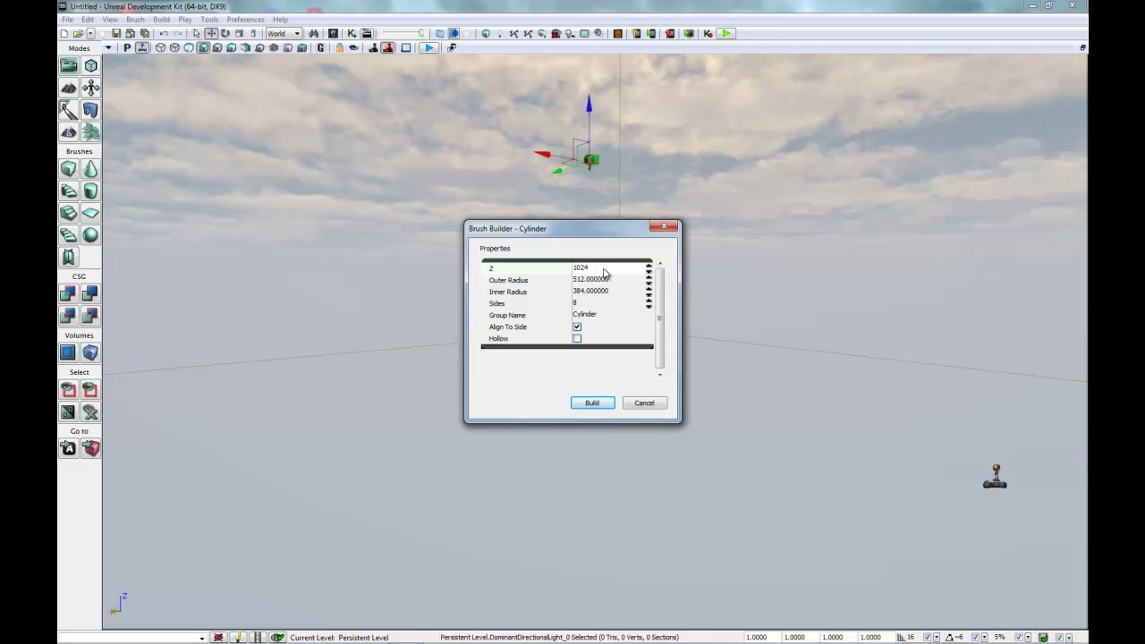
{"action": "key", "text": "Return"}
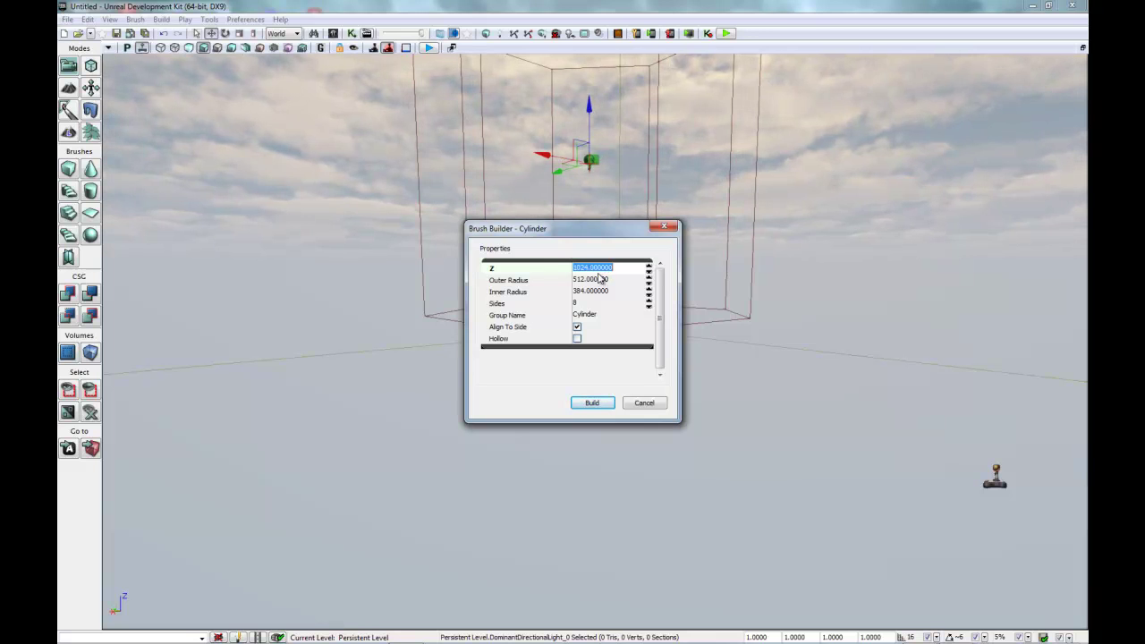
Step: Reduce the cylinder brush's Z height to 512
{"action": "left_click", "coordinate": [607, 269]}
{"action": "double_click", "coordinate": [619, 269]}
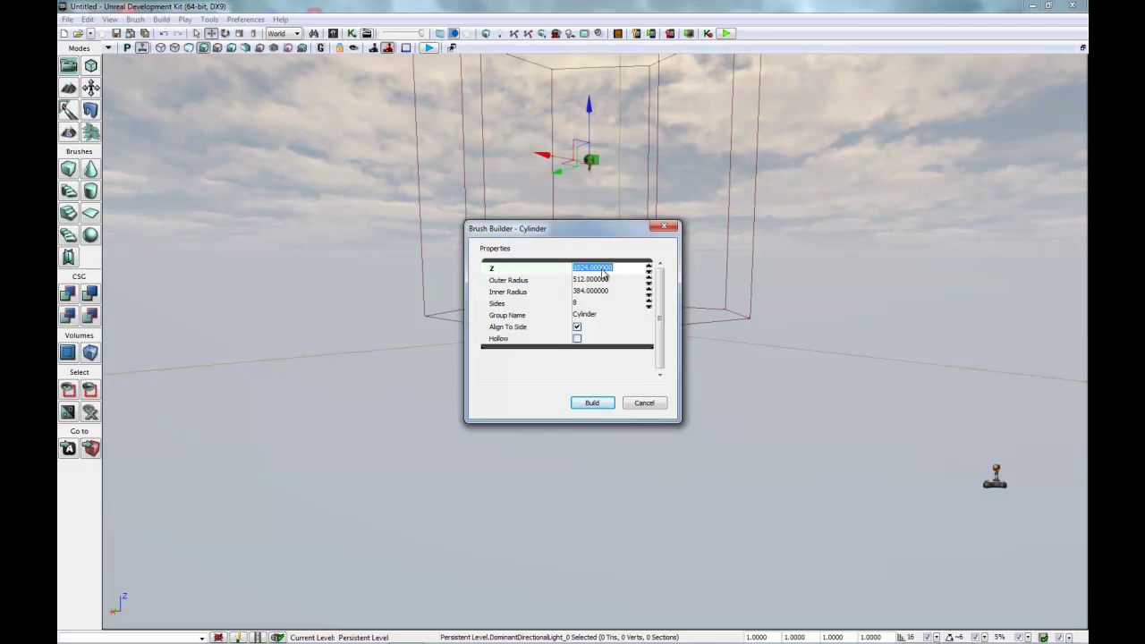
{"action": "type", "text": "512"}
{"action": "key", "text": "Return"}
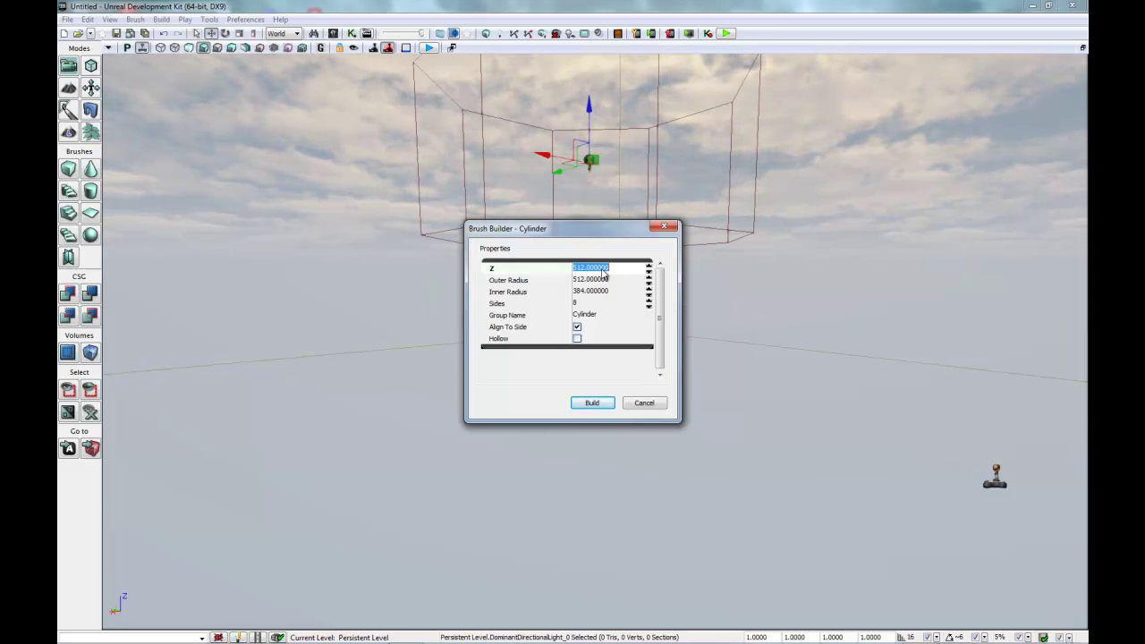
Step: Set the cylinder brush's outer radius to 1024
{"action": "left_click", "coordinate": [595, 281]}
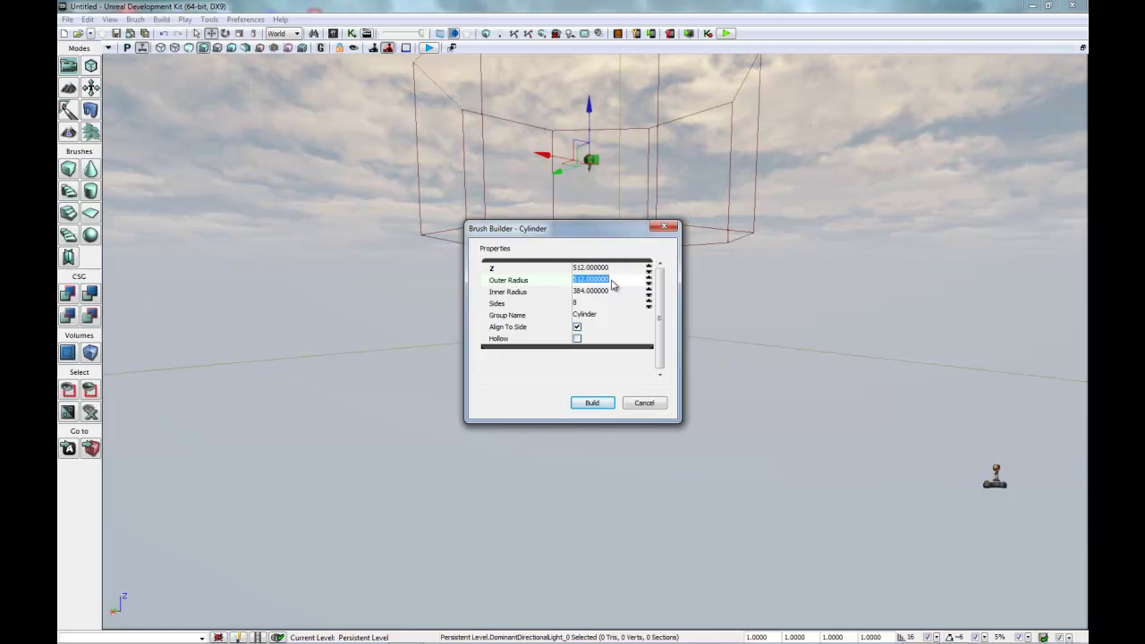
{"action": "type", "text": "102"}
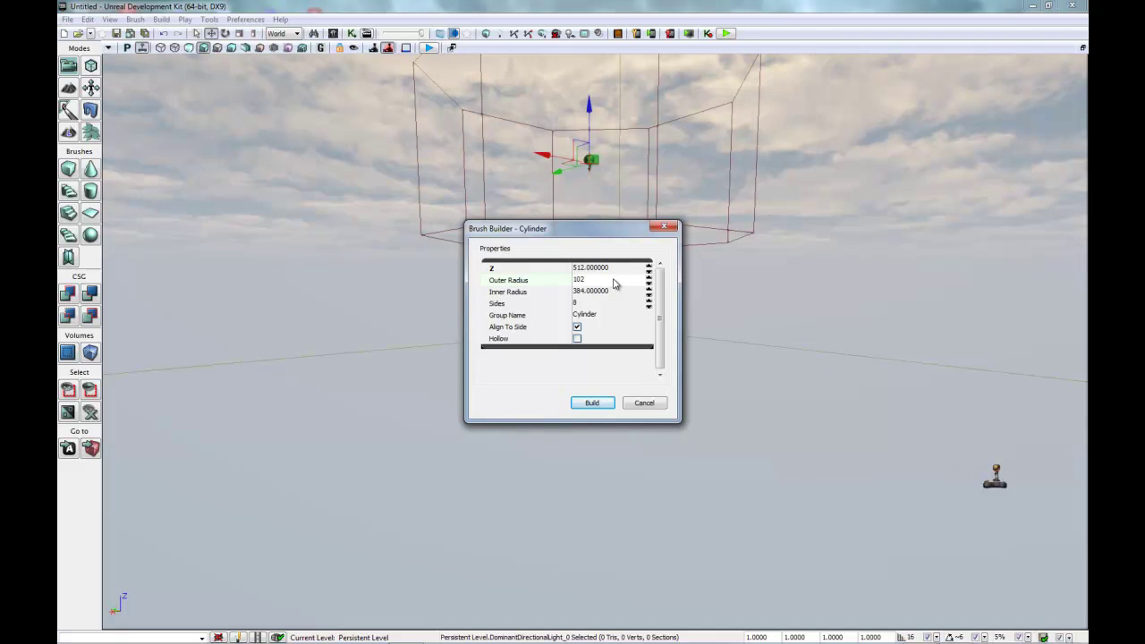
{"action": "type", "text": "4"}
{"action": "key", "text": "Return"}
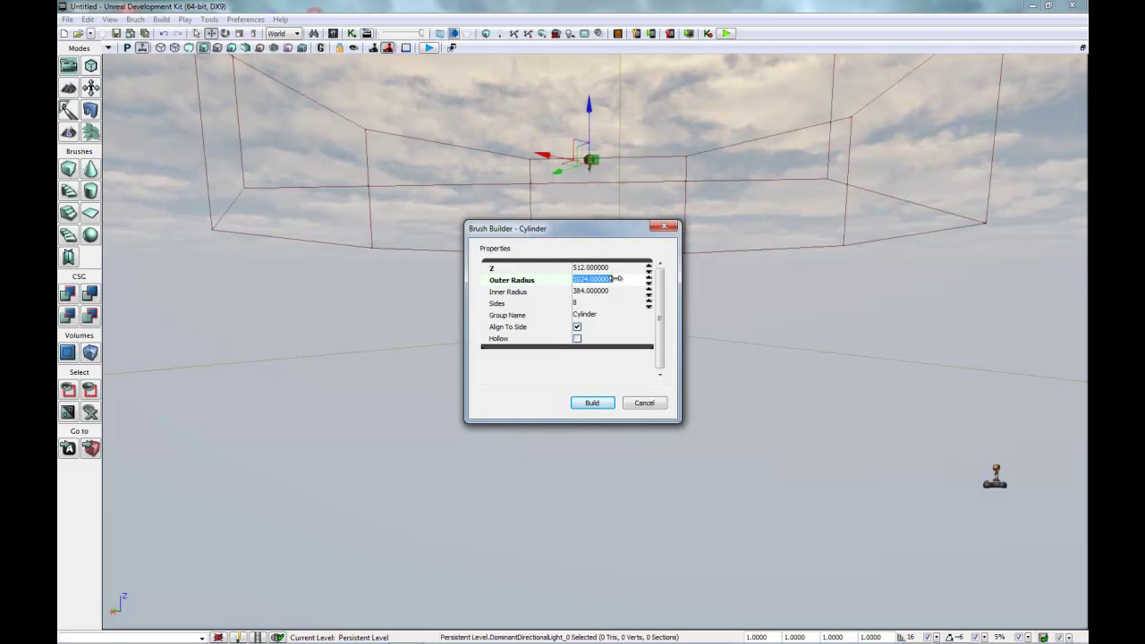
Step: Make the cylinder brush hollow with an inner radius of 1016 and close its settings
{"action": "left_click", "coordinate": [576, 339]}
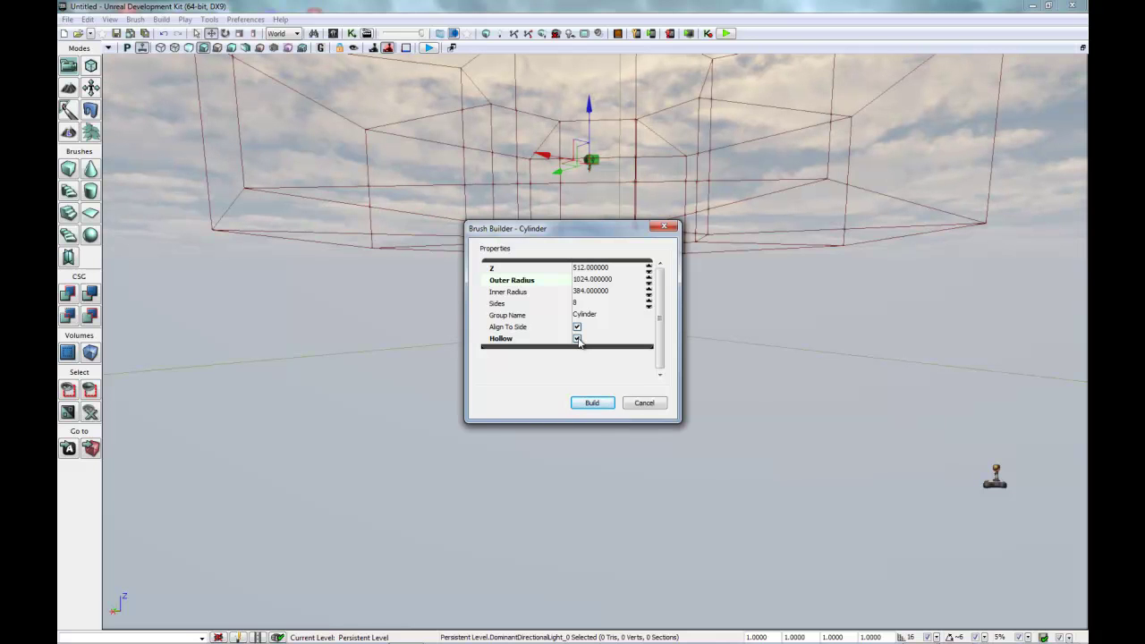
{"action": "left_click", "coordinate": [598, 292]}
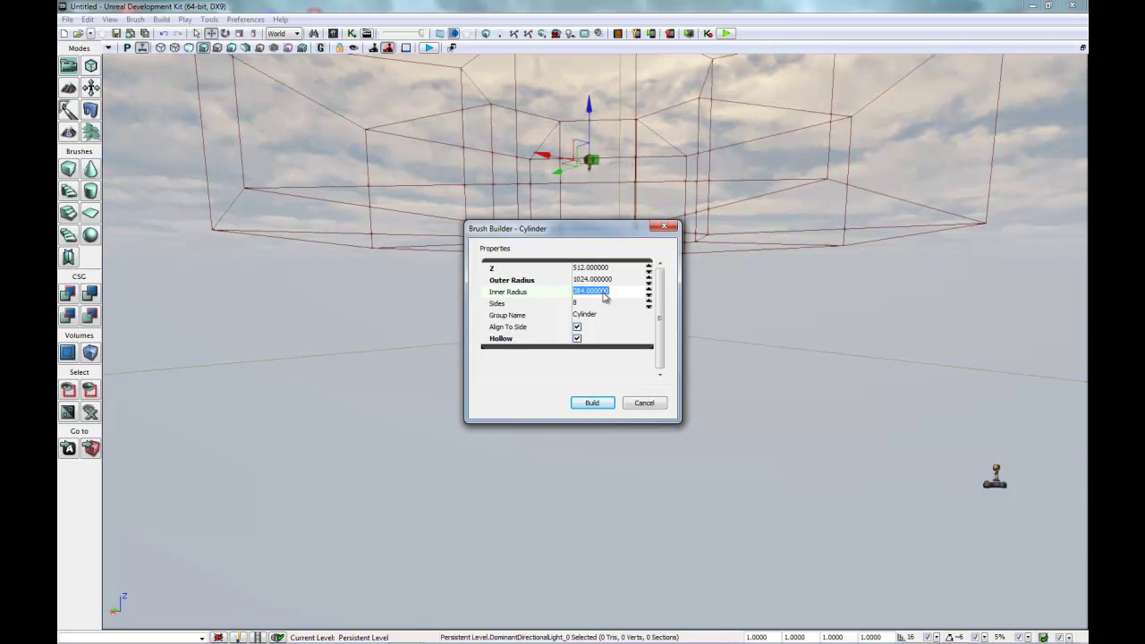
{"action": "type", "text": "1016"}
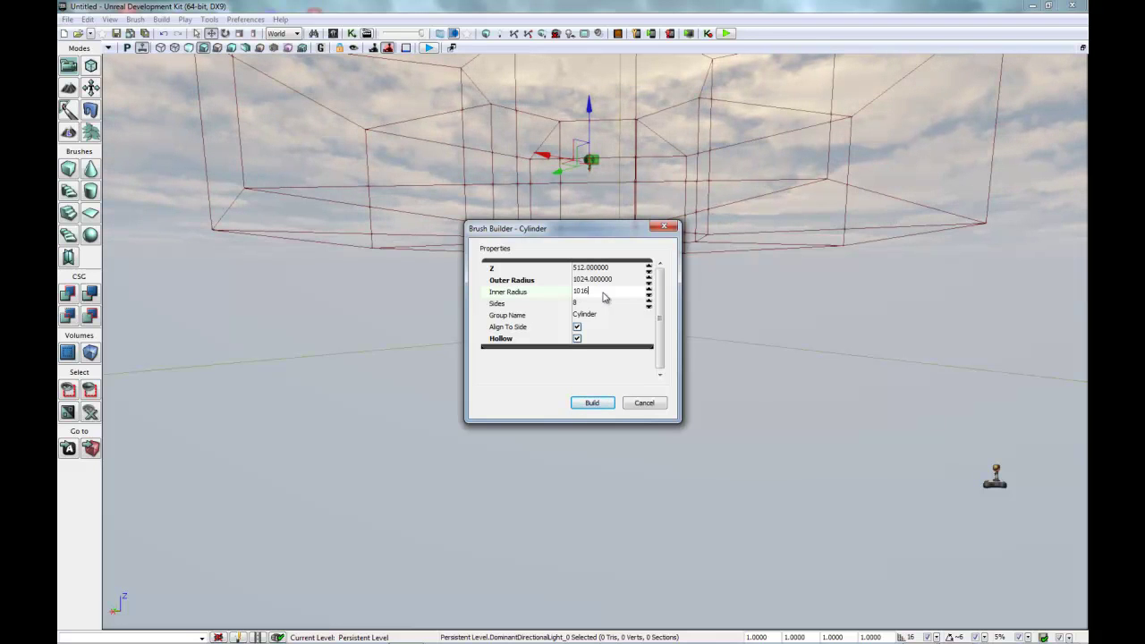
{"action": "key", "text": "Return"}
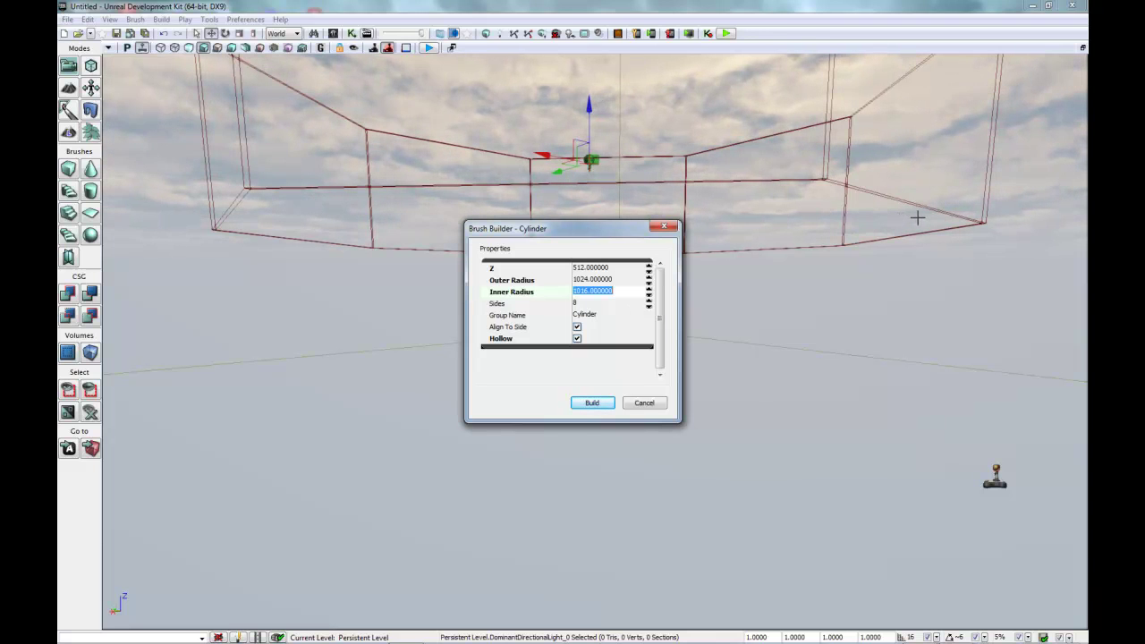
{"action": "mouse_move", "coordinate": [868, 268]}
{"action": "left_mouse_down"}
{"action": "mouse_move", "coordinate": [861, 187]}
{"action": "mouse_move", "coordinate": [817, 51]}
{"action": "mouse_move", "coordinate": [821, 64]}
{"action": "left_mouse_up"}
{"action": "mouse_move", "coordinate": [871, 431]}
{"action": "left_mouse_down"}
{"action": "mouse_move", "coordinate": [879, 434]}
{"action": "mouse_move", "coordinate": [850, 295]}
{"action": "mouse_move", "coordinate": [825, 235]}
{"action": "mouse_move", "coordinate": [762, 243]}
{"action": "mouse_move", "coordinate": [749, 491]}
{"action": "mouse_move", "coordinate": [759, 595]}
{"action": "mouse_move", "coordinate": [743, 528]}
{"action": "mouse_move", "coordinate": [746, 314]}
{"action": "mouse_move", "coordinate": [861, 245]}
{"action": "left_mouse_up"}
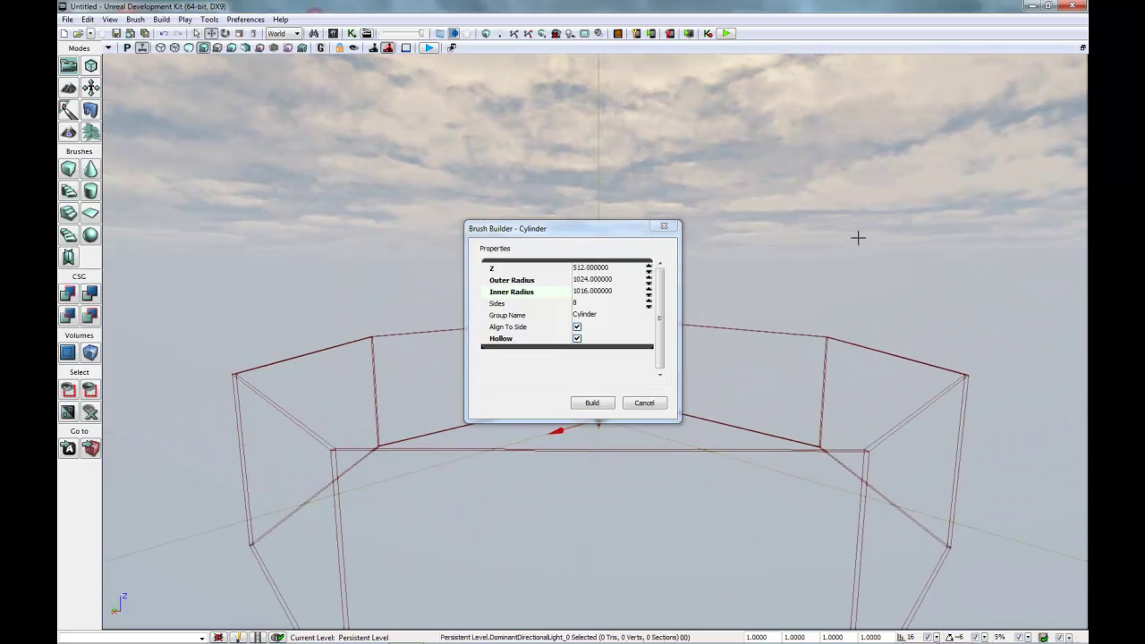
{"action": "mouse_move", "coordinate": [705, 427]}
{"action": "middle_mouse_down"}
{"action": "mouse_move", "coordinate": [713, 399]}
{"action": "mouse_move", "coordinate": [718, 436]}
{"action": "mouse_move", "coordinate": [741, 435]}
{"action": "mouse_move", "coordinate": [746, 416]}
{"action": "mouse_move", "coordinate": [757, 493]}
{"action": "mouse_move", "coordinate": [750, 415]}
{"action": "mouse_move", "coordinate": [754, 429]}
{"action": "mouse_move", "coordinate": [709, 432]}
{"action": "middle_mouse_up"}
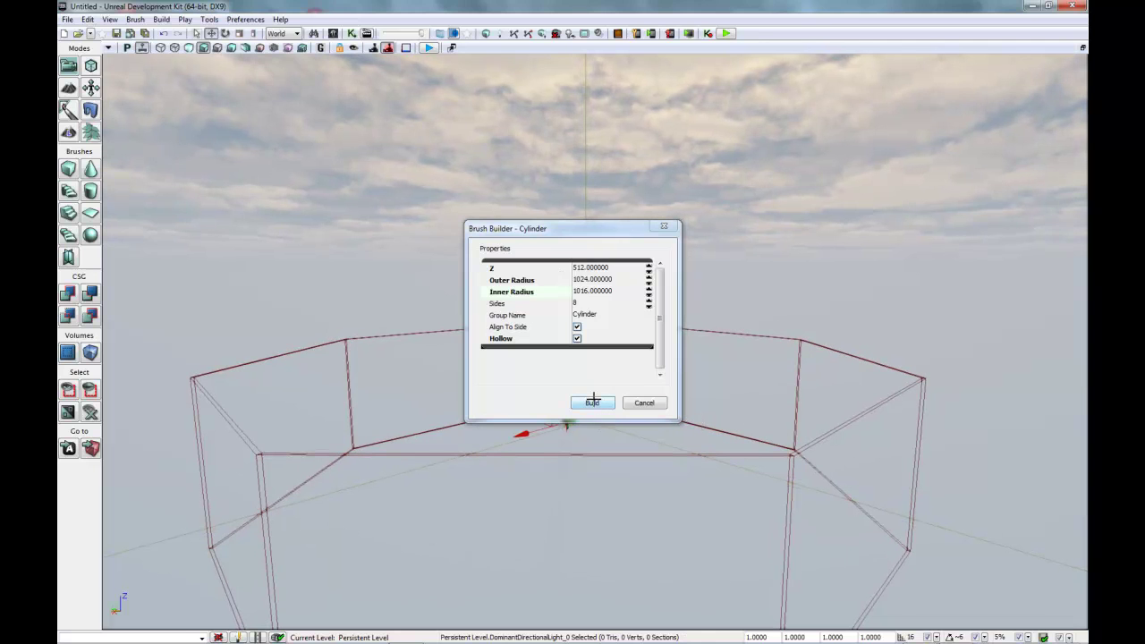
{"action": "left_click", "coordinate": [662, 402]}
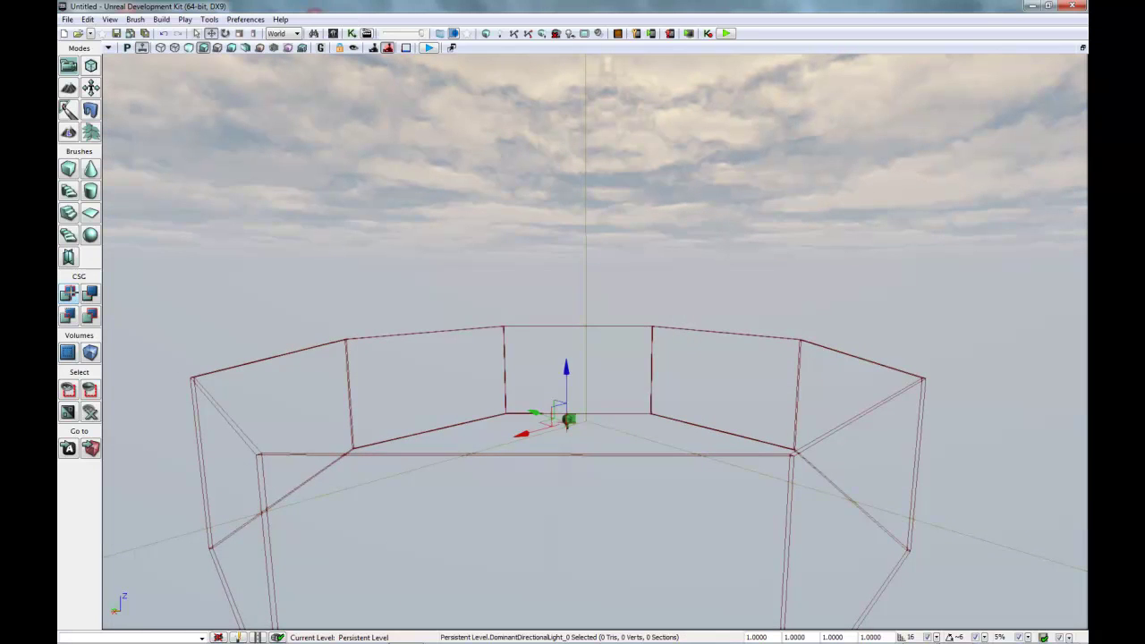
Step: Try adding the hollow cylinder brush to the level with CSG Add, and undo the addition
{"action": "left_click", "coordinate": [68, 293]}
{"action": "right_click_drag", "start_coordinate": [810, 441], "coordinate": [771, 259]}
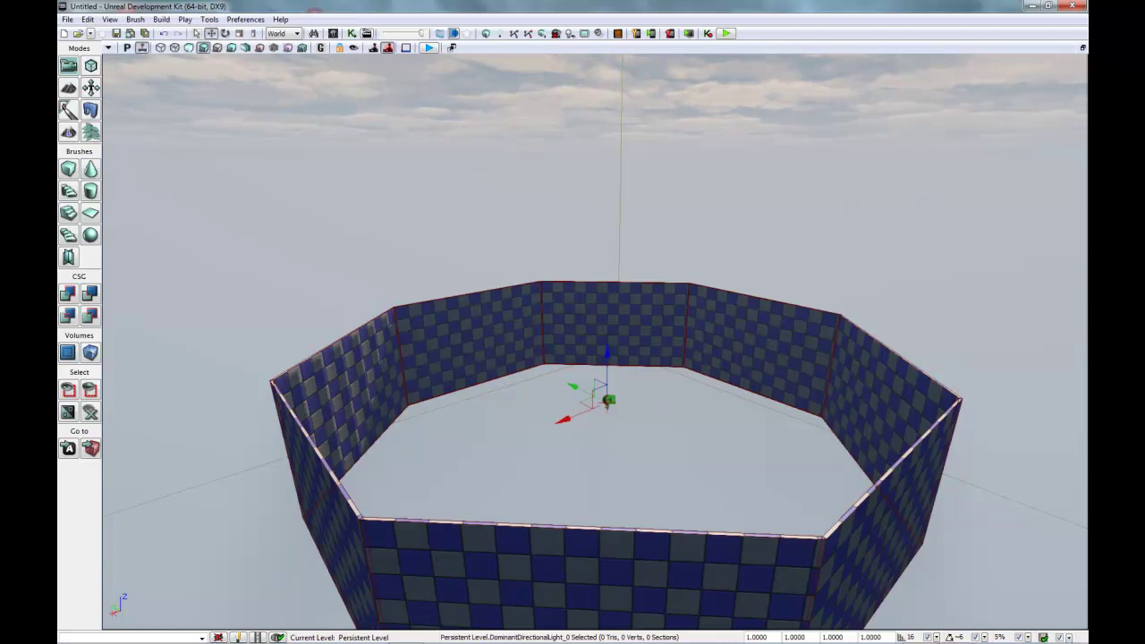
{"action": "mouse_move", "coordinate": [499, 642]}
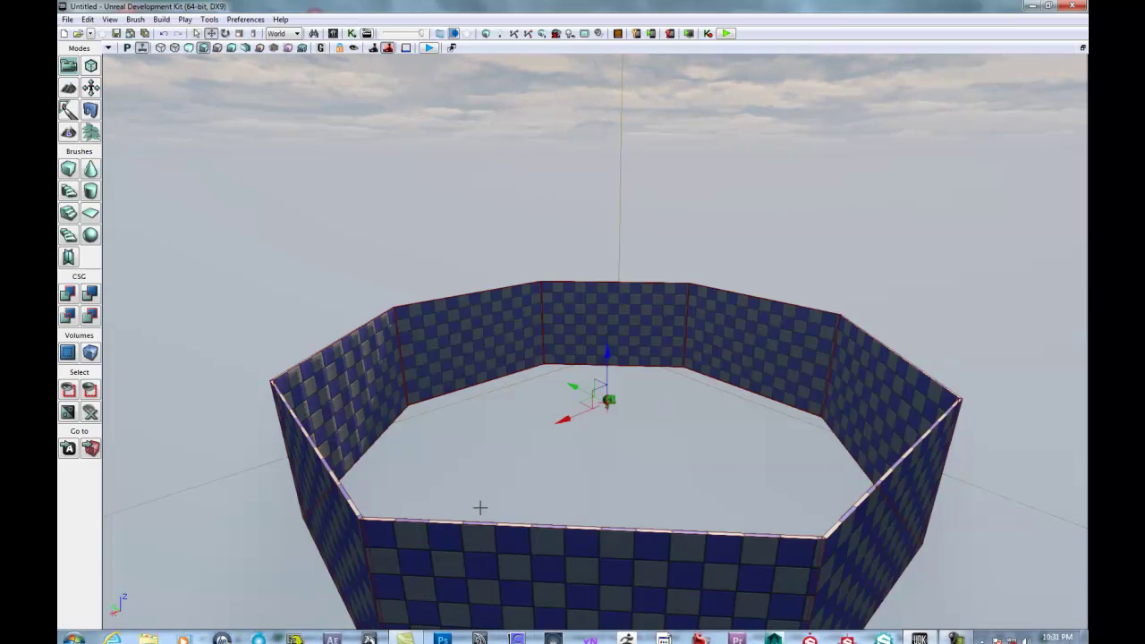
{"action": "key", "text": "ctrl+z"}
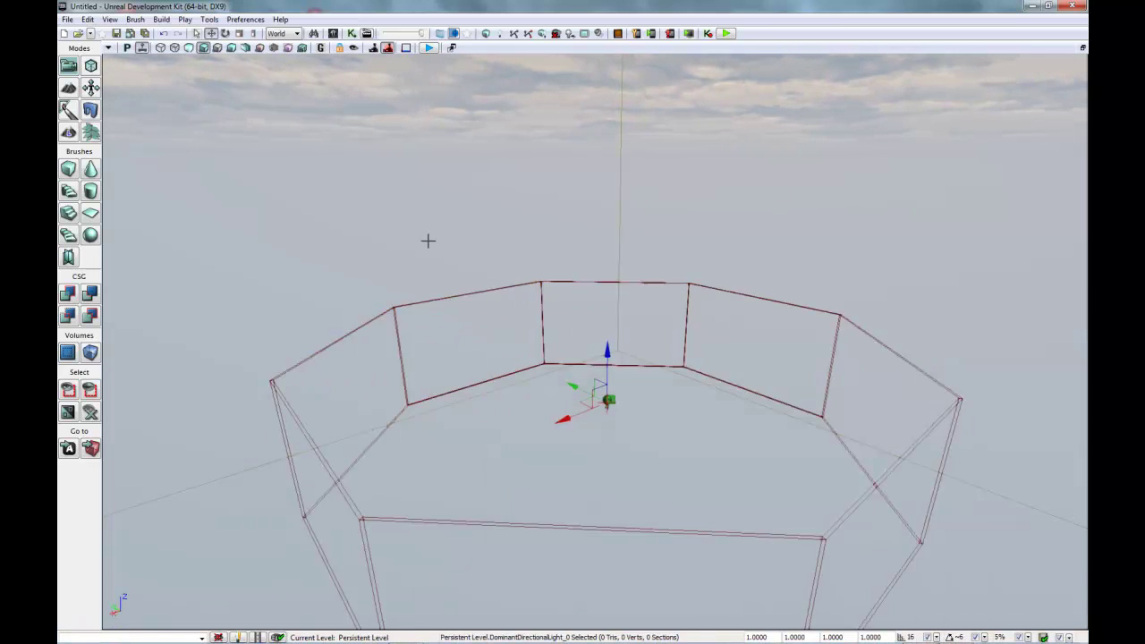
Step: Turn off Hollow for the cylinder brush, set its inner radius to 0, and add the solid cylinder to the level with CSG Add
{"action": "right_click", "coordinate": [90, 192]}
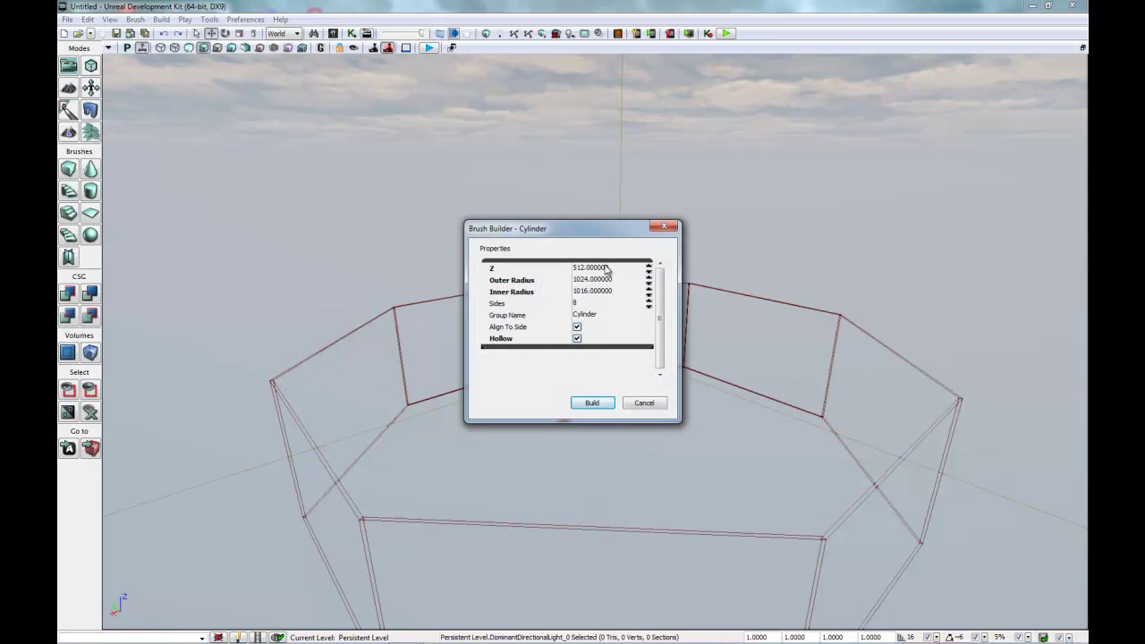
{"action": "left_click", "coordinate": [576, 339]}
{"action": "left_click", "coordinate": [606, 295]}
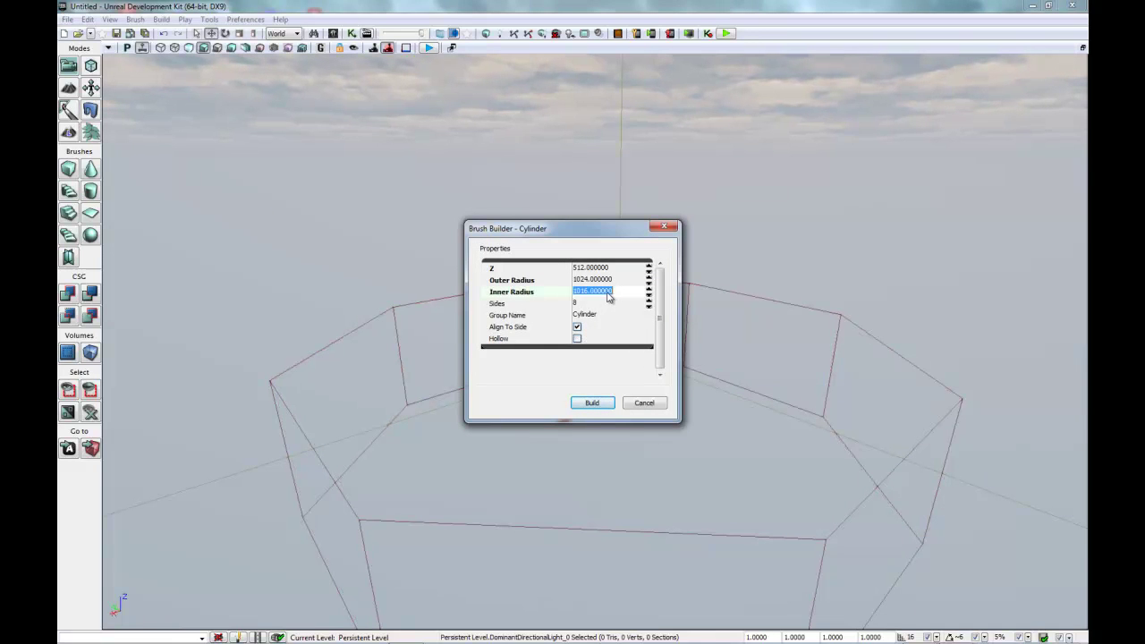
{"action": "type", "text": "0"}
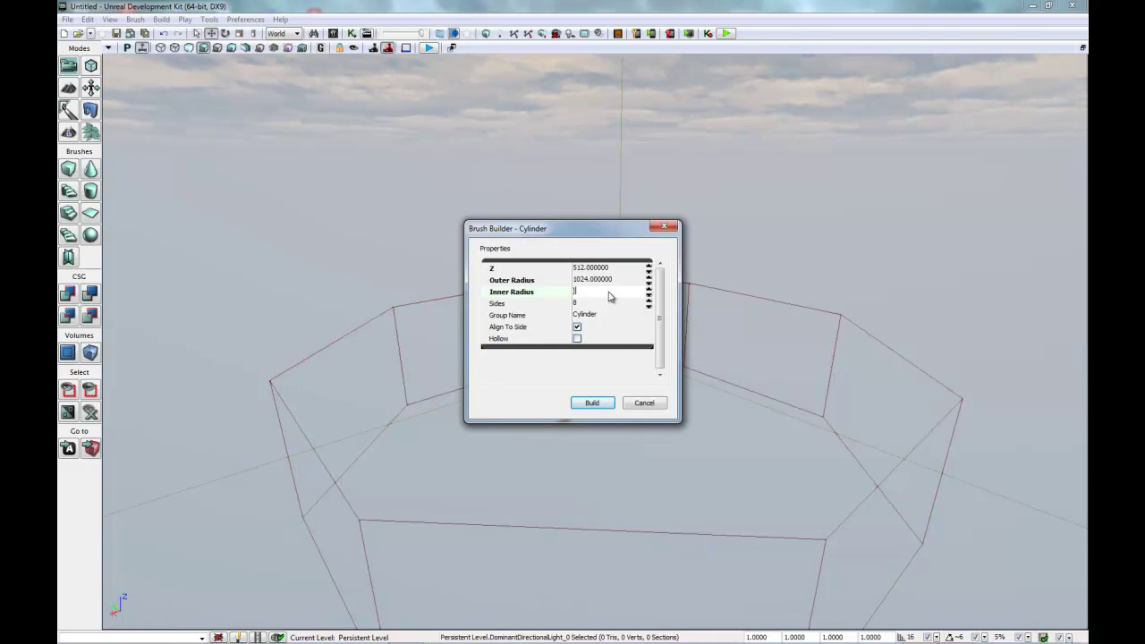
{"action": "left_click_drag", "start_coordinate": [577, 293], "coordinate": [568, 294]}
{"action": "key", "text": "Return"}
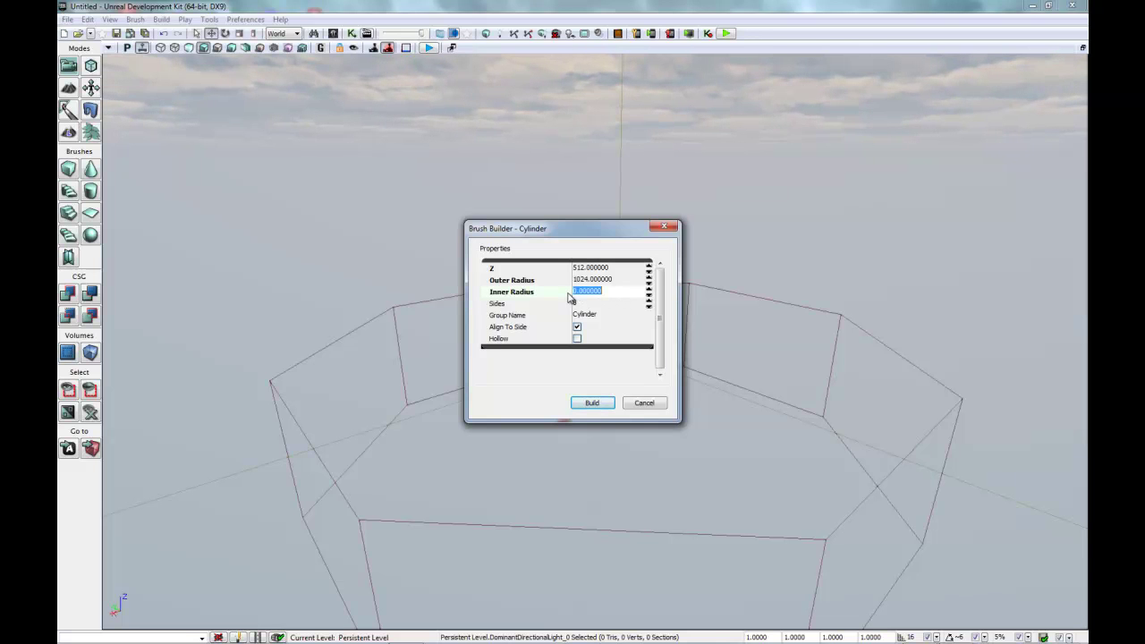
{"action": "left_click", "coordinate": [652, 404]}
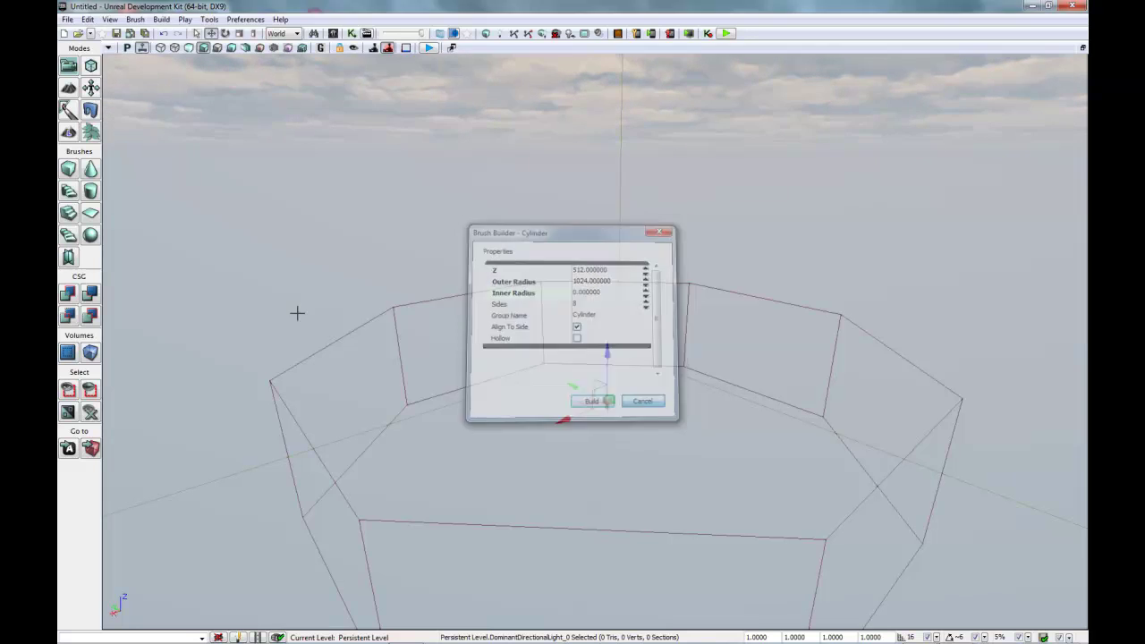
{"action": "left_click", "coordinate": [68, 294]}
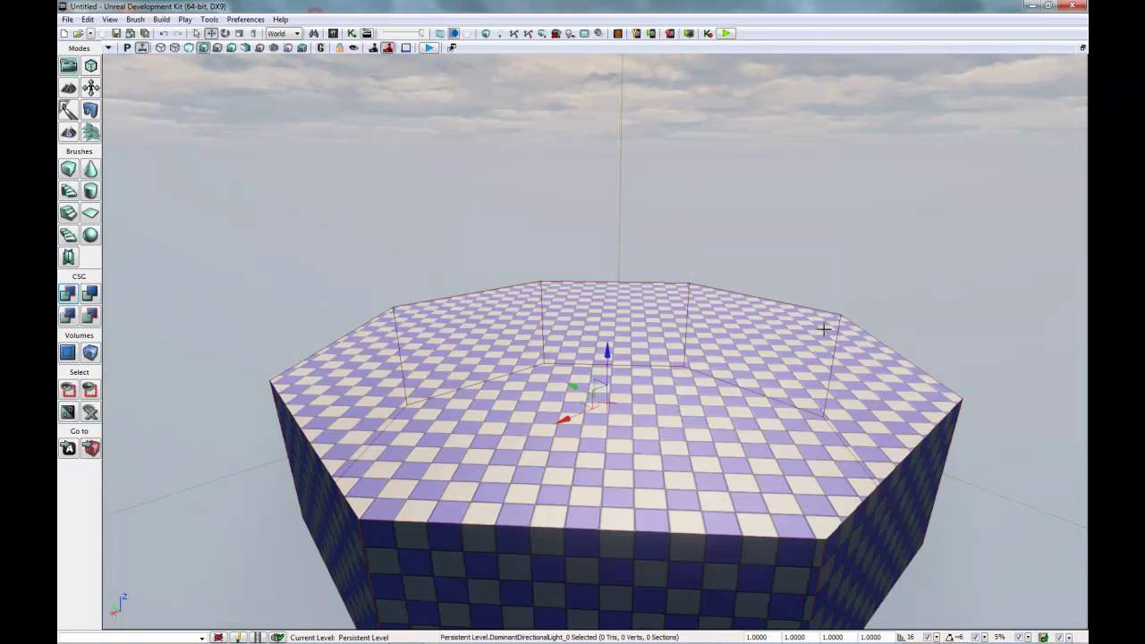
Step: Select the builder brush and set the cylinder brush's Z height to 504
{"action": "left_click", "coordinate": [705, 286]}
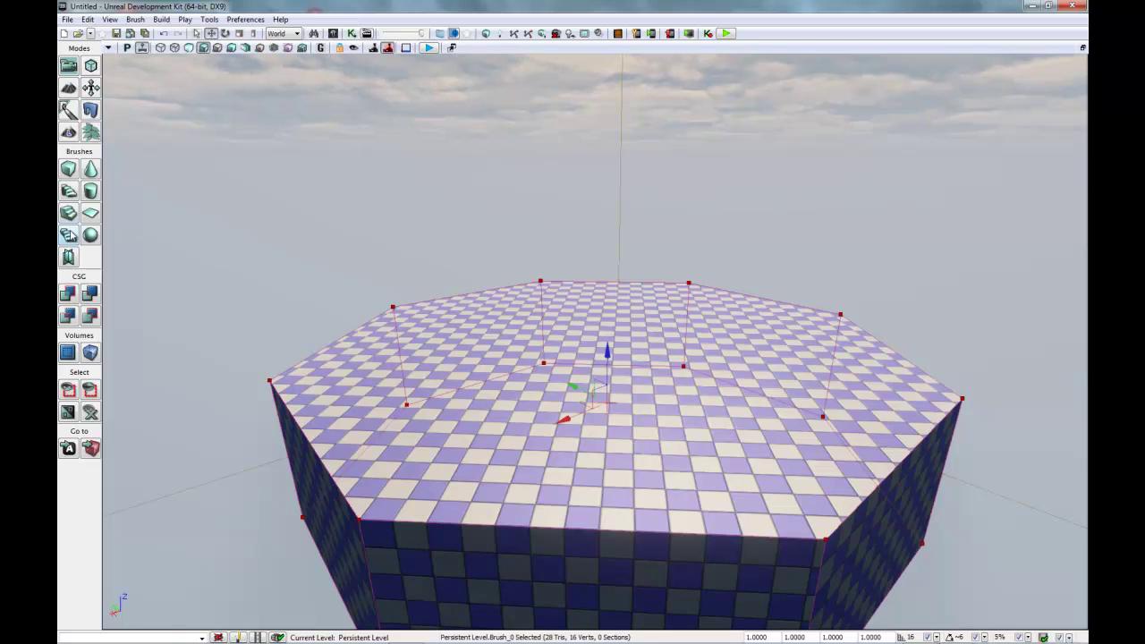
{"action": "right_click", "coordinate": [90, 190]}
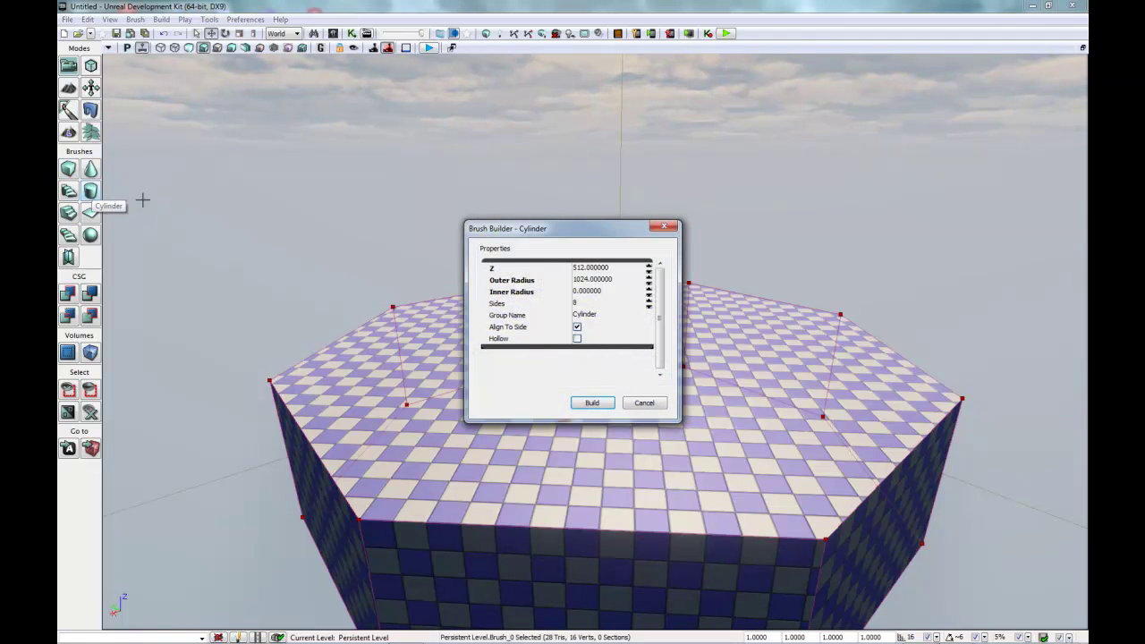
{"action": "left_click", "coordinate": [604, 269]}
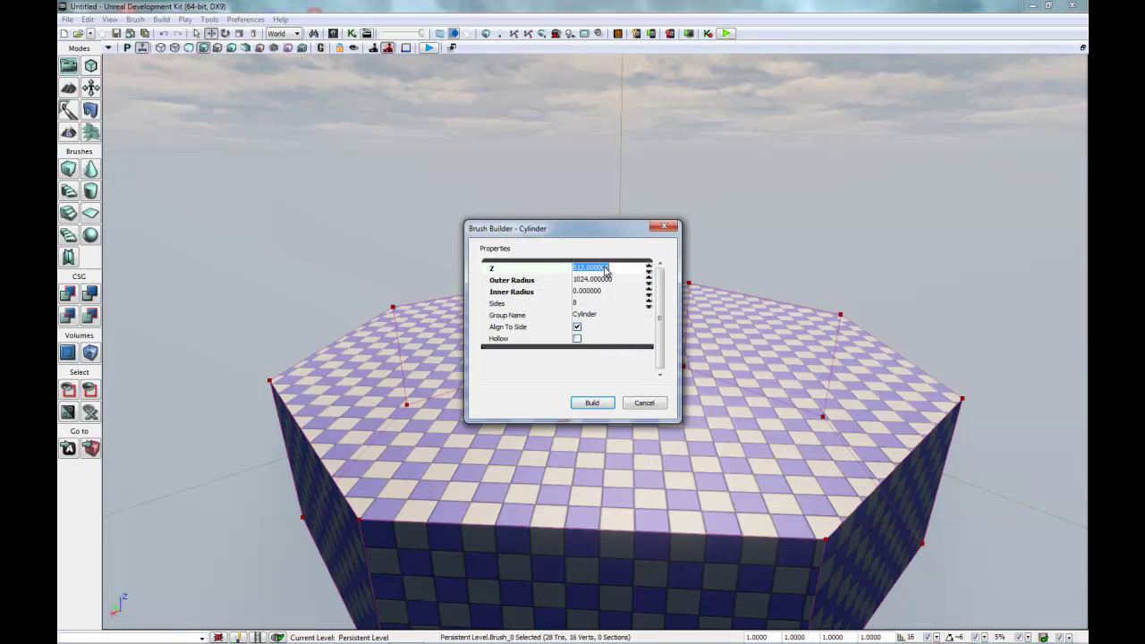
{"action": "left_click_drag", "start_coordinate": [611, 268], "coordinate": [575, 268]}
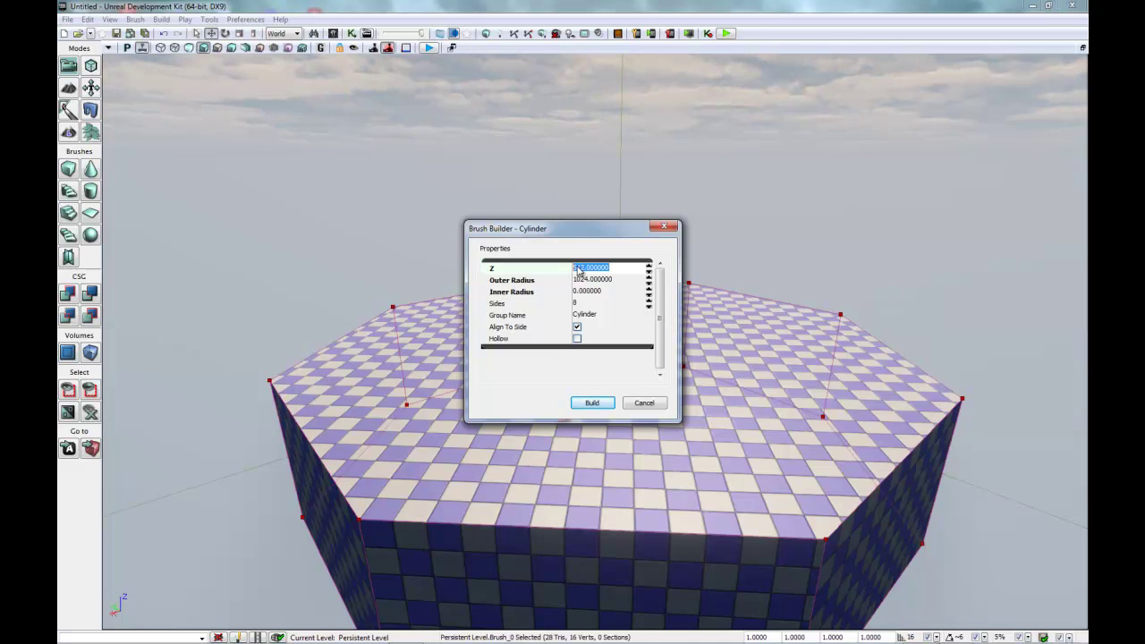
{"action": "left_click_drag", "start_coordinate": [577, 271], "coordinate": [585, 272]}
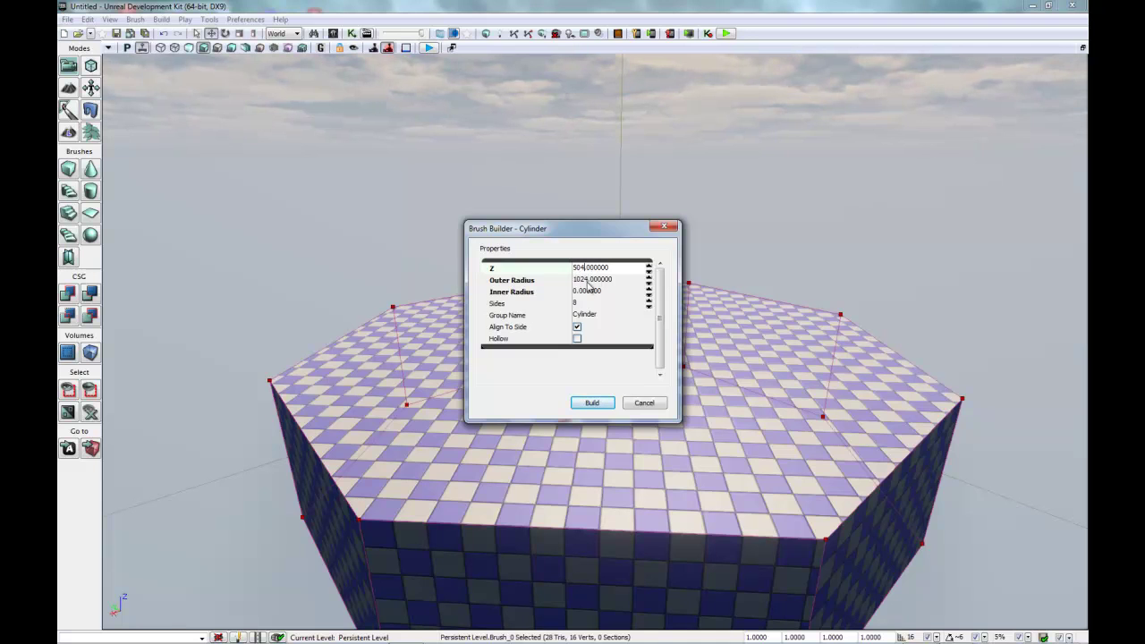
Step: Set the cylinder brush's outer radius to 1016 and close its settings
{"action": "left_click", "coordinate": [585, 282]}
{"action": "left_click", "coordinate": [581, 282]}
{"action": "left_click_drag", "start_coordinate": [582, 281], "coordinate": [587, 281]}
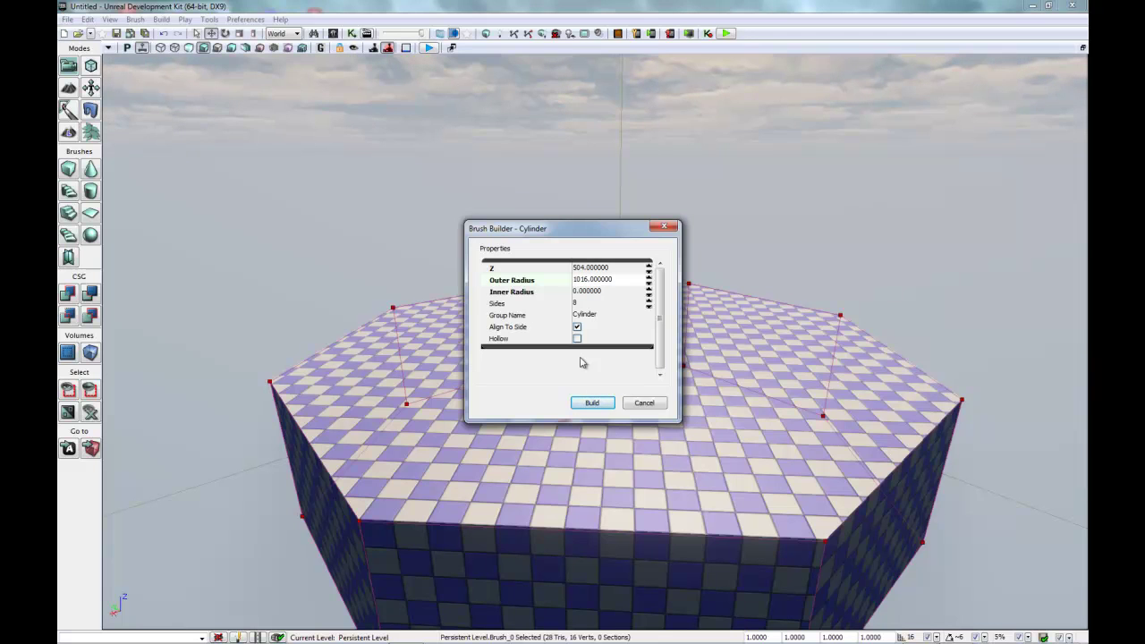
{"action": "left_click", "coordinate": [633, 409]}
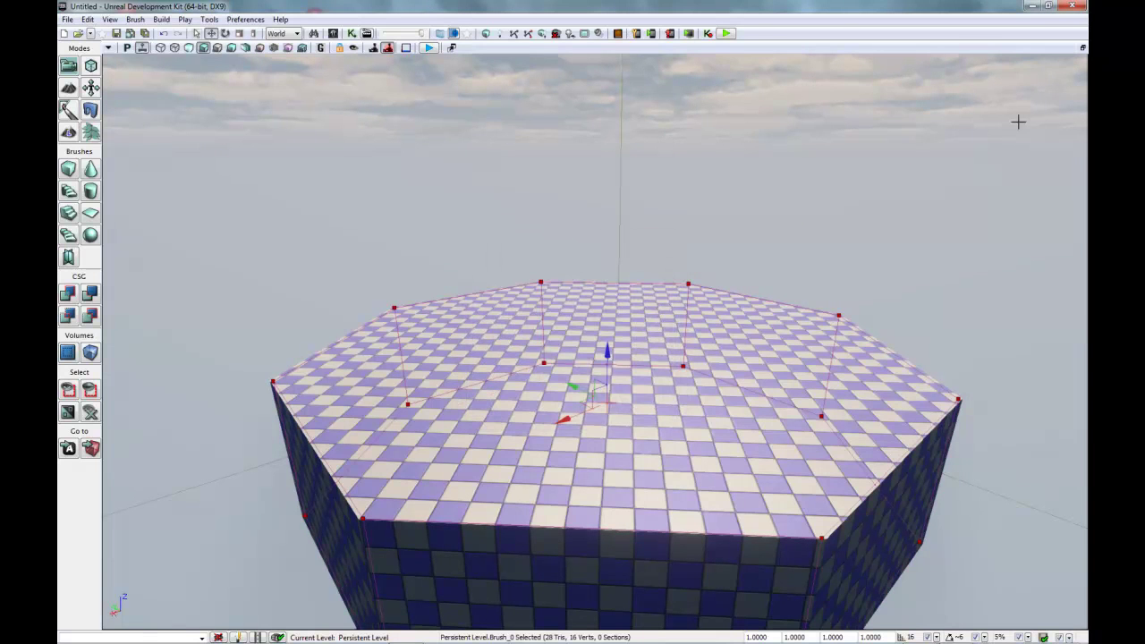
Step: Return to the four-viewport layout, carve the smaller cylinder out of the octagonal block with CSG Subtract, and select the builder brush
{"action": "left_click", "coordinate": [1082, 47]}
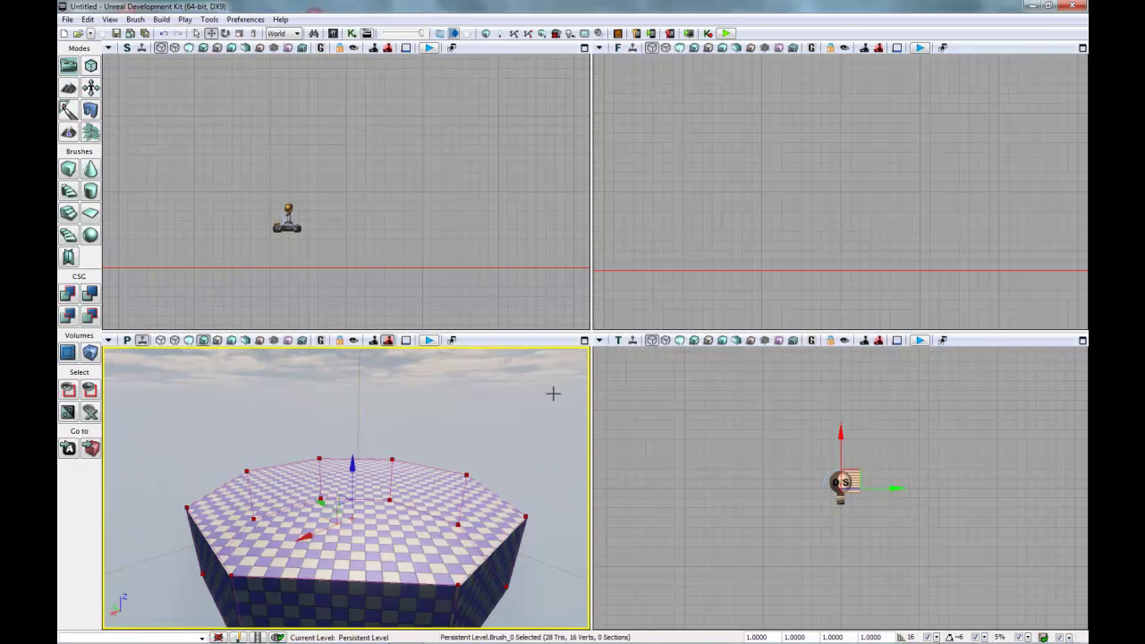
{"action": "left_click", "coordinate": [931, 412]}
{"action": "scroll", "coordinate": [934, 415], "scroll_direction": "up", "scroll_amount": 5}
{"action": "scroll", "coordinate": [921, 409], "scroll_direction": "down", "scroll_amount": 5}
{"action": "mouse_move", "coordinate": [912, 408]}
{"action": "left_mouse_down"}
{"action": "mouse_move", "coordinate": [731, 444]}
{"action": "mouse_move", "coordinate": [652, 499]}
{"action": "mouse_move", "coordinate": [1022, 396]}
{"action": "mouse_move", "coordinate": [726, 485]}
{"action": "mouse_move", "coordinate": [644, 340]}
{"action": "mouse_move", "coordinate": [778, 451]}
{"action": "left_mouse_up"}
{"action": "scroll", "coordinate": [680, 483], "scroll_direction": "up", "scroll_amount": 6}
{"action": "scroll", "coordinate": [778, 452], "scroll_direction": "down", "scroll_amount": 2}
{"action": "scroll", "coordinate": [785, 179], "scroll_direction": "down", "scroll_amount": 4}
{"action": "left_click_drag", "start_coordinate": [772, 161], "coordinate": [755, 259]}
{"action": "scroll", "coordinate": [767, 242], "scroll_direction": "up", "scroll_amount": 5}
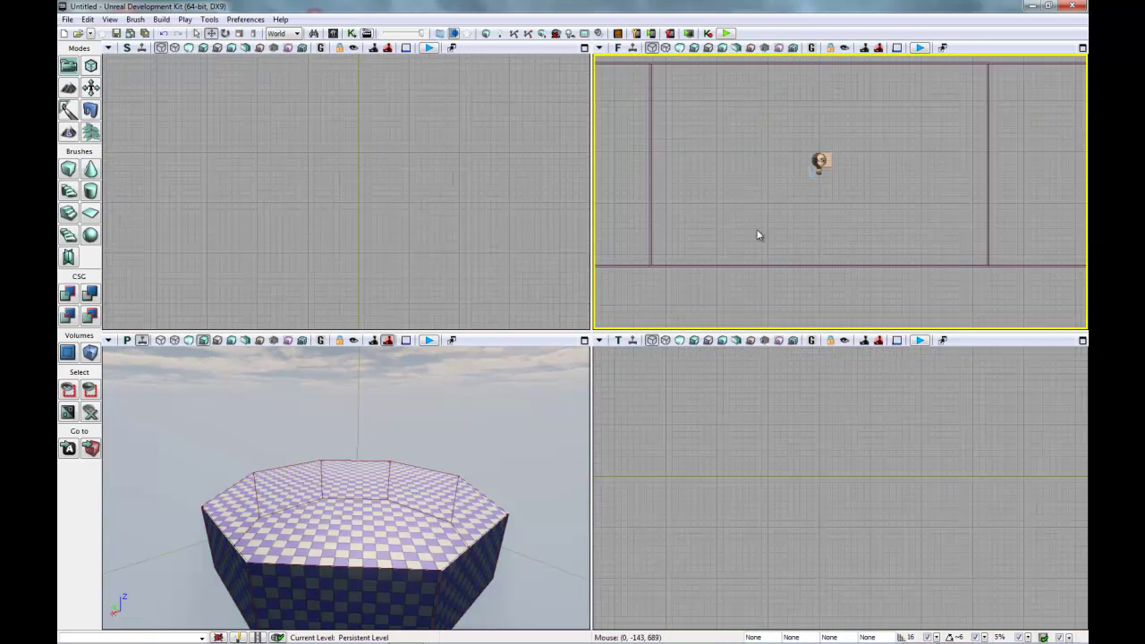
{"action": "scroll", "coordinate": [815, 231], "scroll_direction": "down", "scroll_amount": 4}
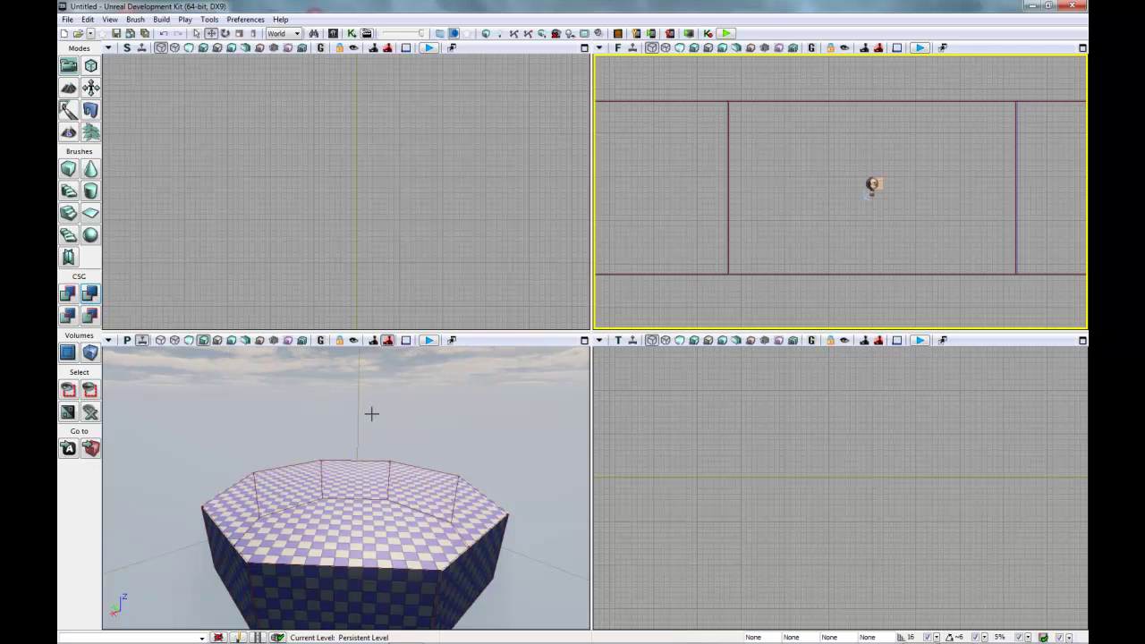
{"action": "left_click", "coordinate": [455, 476]}
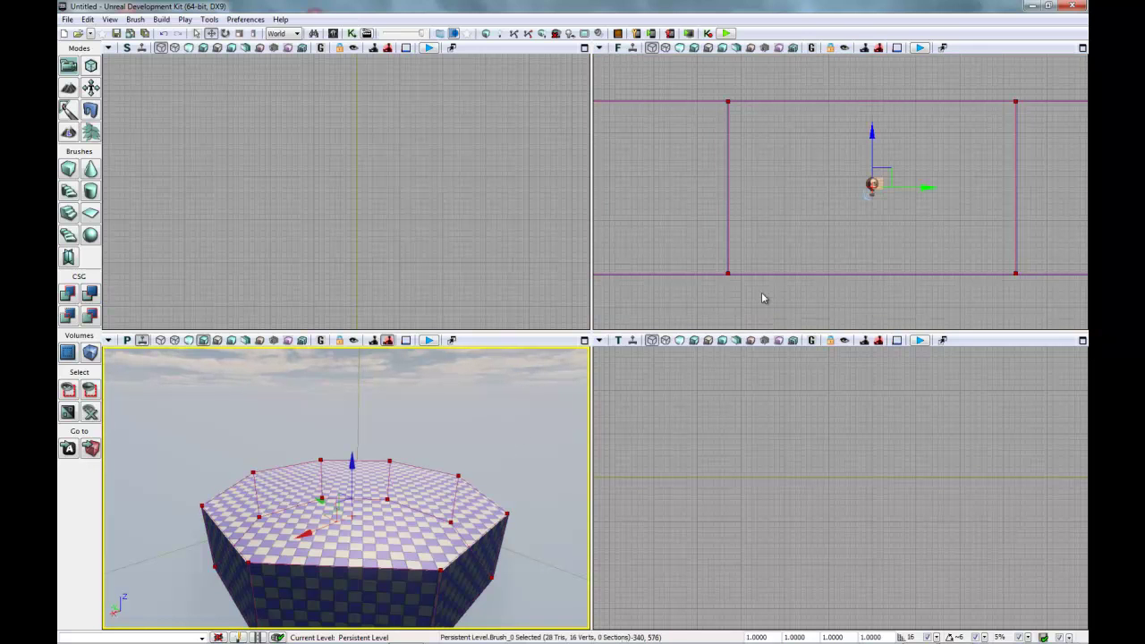
Step: Examine the full outline of the octagonal room in the top, front and side views
{"action": "left_click", "coordinate": [822, 443]}
{"action": "scroll", "coordinate": [821, 444], "scroll_direction": "down", "scroll_amount": 5}
{"action": "scroll", "coordinate": [807, 438], "scroll_direction": "down", "scroll_amount": 4}
{"action": "left_click_drag", "start_coordinate": [862, 414], "coordinate": [849, 501]}
{"action": "scroll", "coordinate": [849, 497], "scroll_direction": "up", "scroll_amount": 5}
{"action": "left_click_drag", "start_coordinate": [909, 475], "coordinate": [1047, 546]}
{"action": "scroll", "coordinate": [972, 542], "scroll_direction": "up", "scroll_amount": 2}
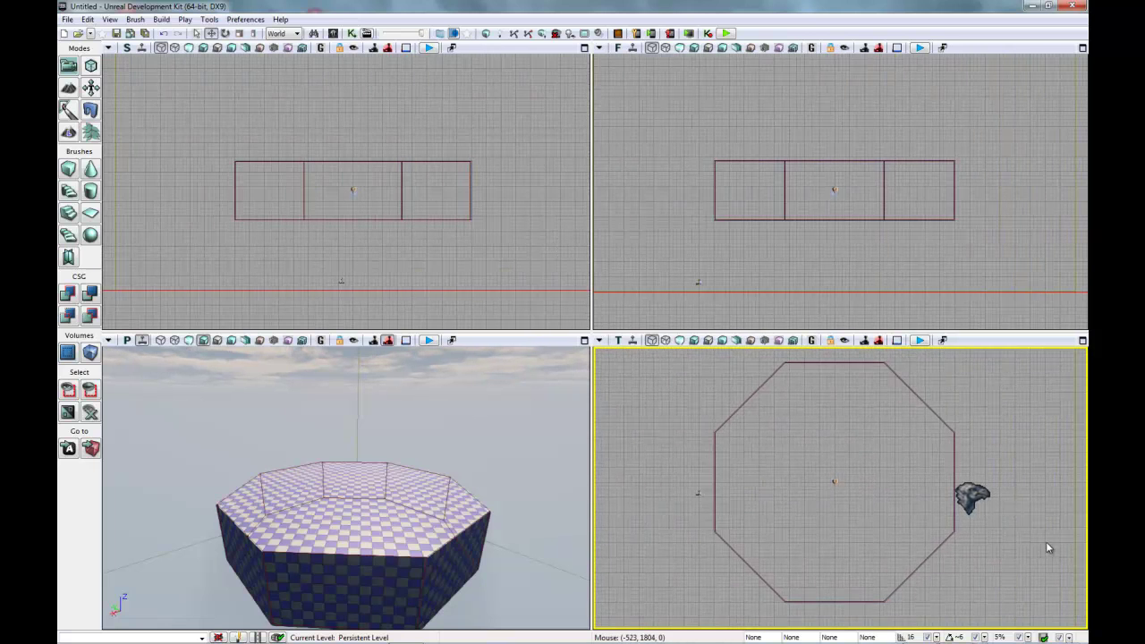
{"action": "scroll", "coordinate": [1033, 561], "scroll_direction": "down", "scroll_amount": 1}
{"action": "left_click_drag", "start_coordinate": [1025, 424], "coordinate": [1004, 425]}
Step: Switch the builder brush to a cube and set its X, Y and Z dimensions to 512
{"action": "left_click", "coordinate": [288, 549]}
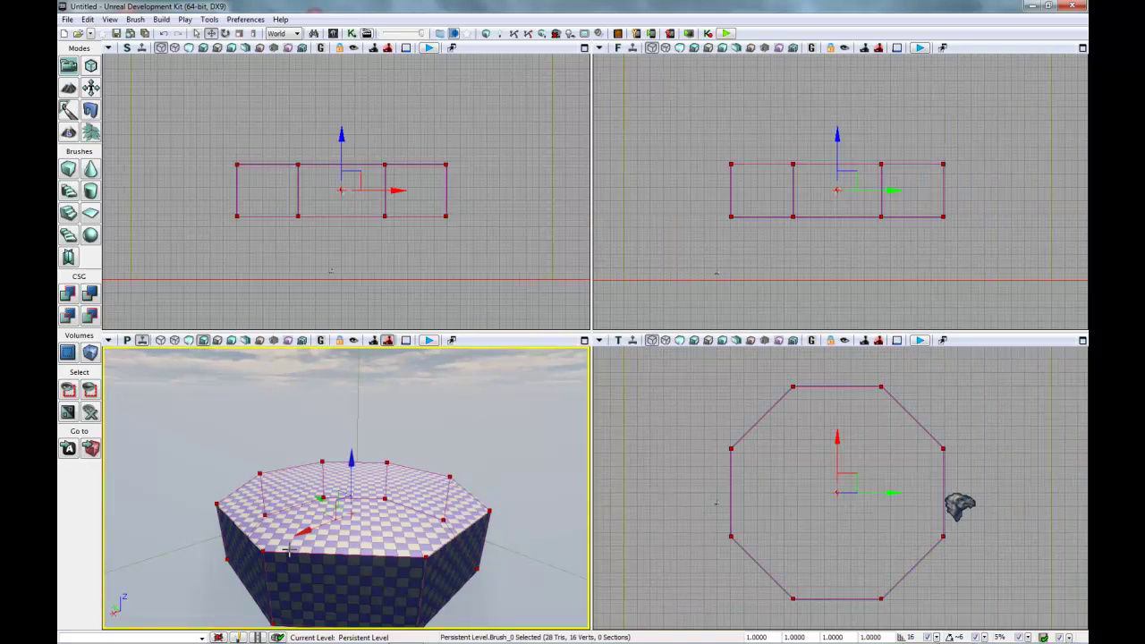
{"action": "right_click", "coordinate": [68, 169]}
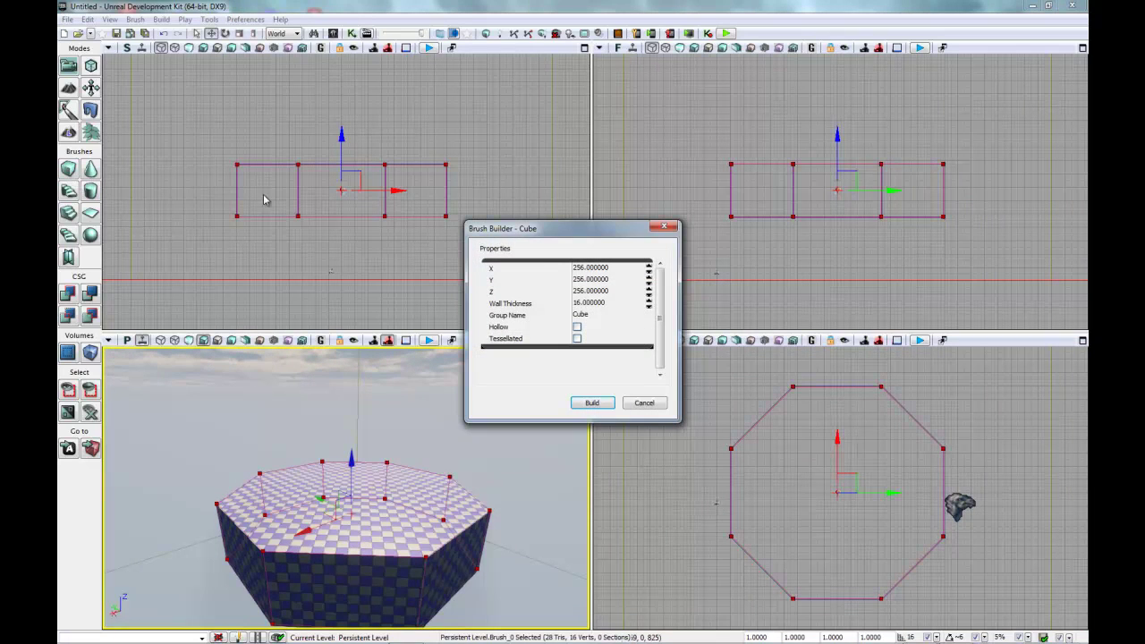
{"action": "left_click", "coordinate": [606, 272]}
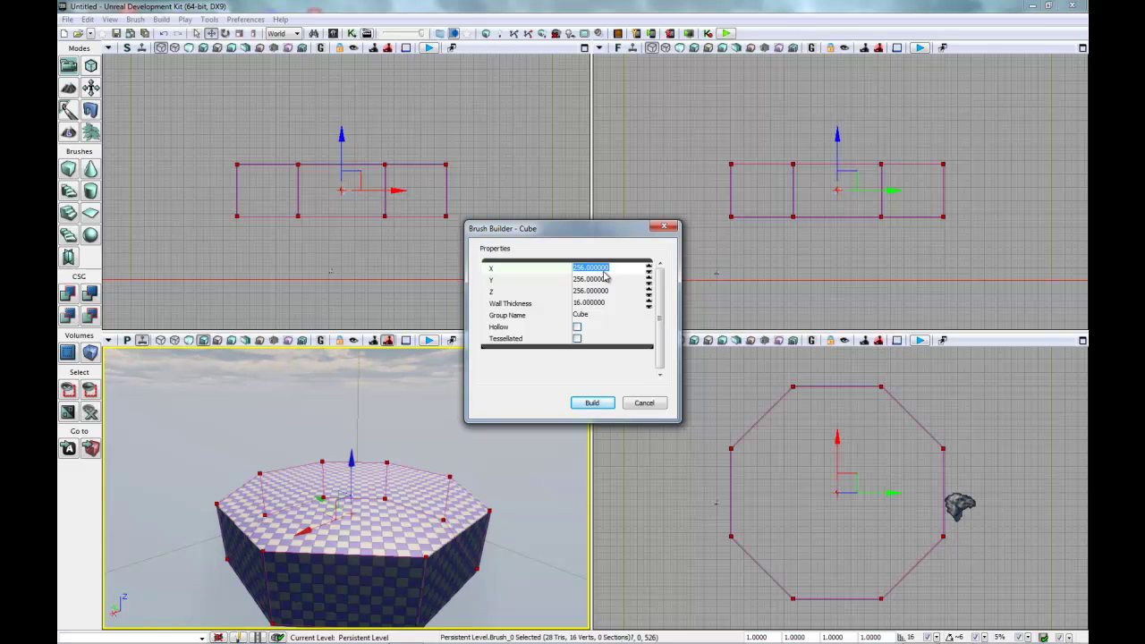
{"action": "type", "text": "51"}
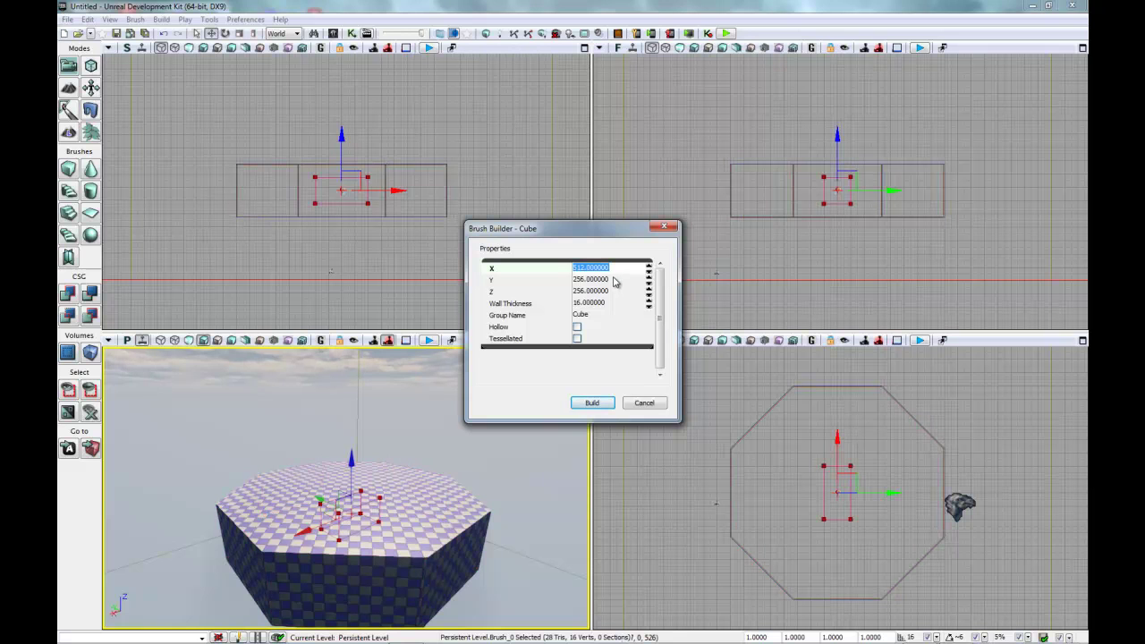
{"action": "left_click", "coordinate": [613, 281]}
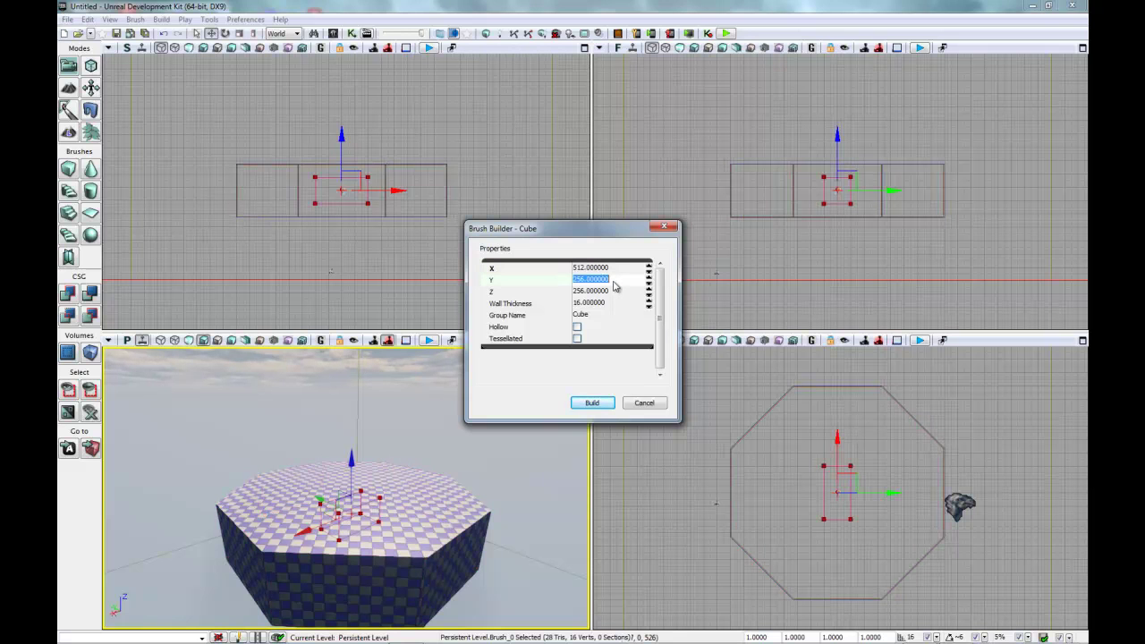
{"action": "type", "text": "512"}
{"action": "key", "text": "Return"}
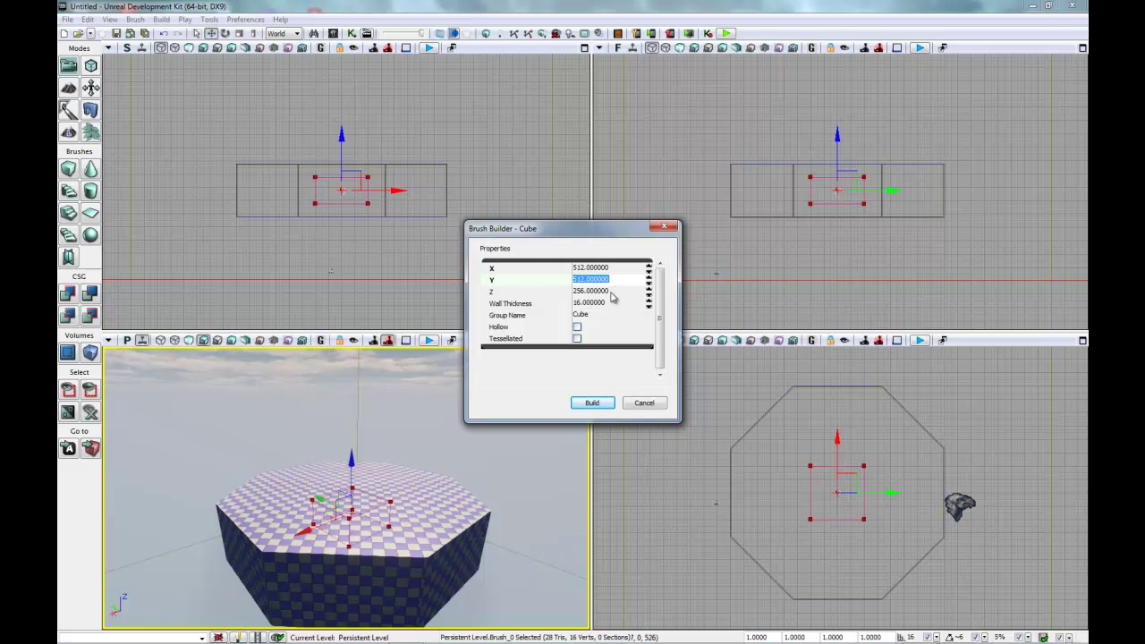
{"action": "left_click", "coordinate": [611, 291]}
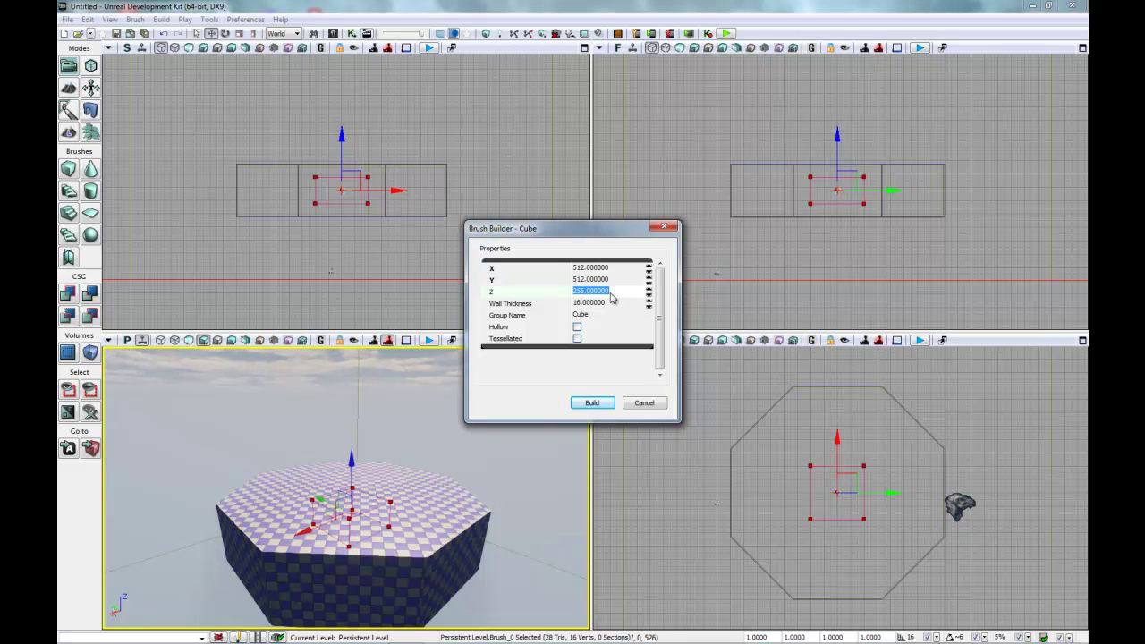
{"action": "type", "text": "512"}
{"action": "key", "text": "Return"}
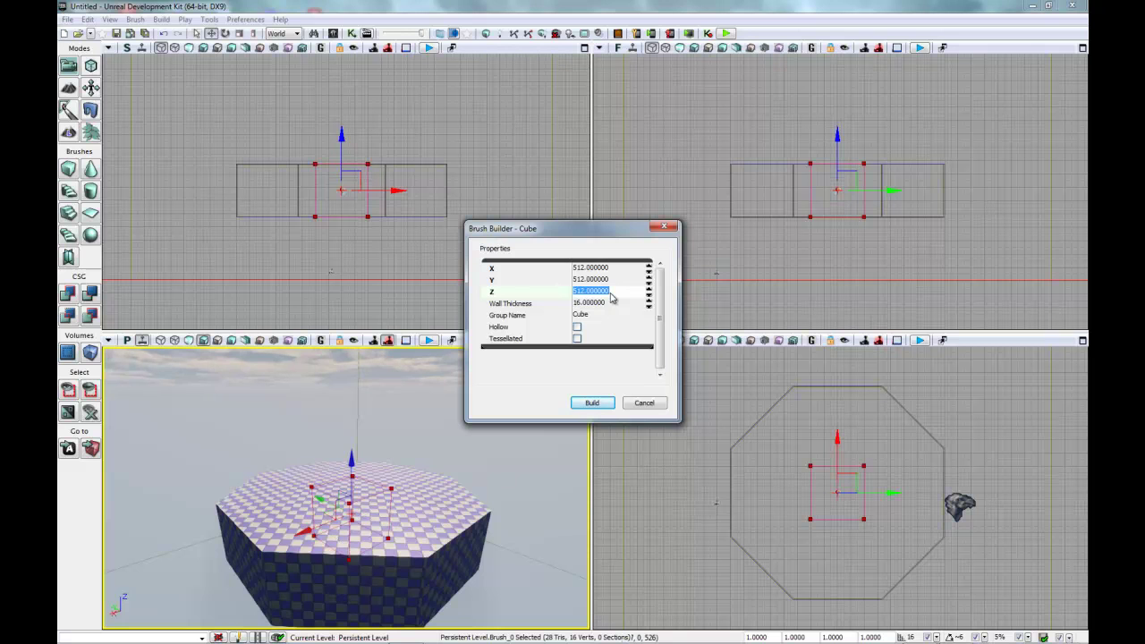
Step: Make the cube brush hollow with a wall thickness of 8 and close its settings
{"action": "left_click", "coordinate": [577, 326]}
{"action": "left_click", "coordinate": [598, 303]}
{"action": "type", "text": "8"}
{"action": "key", "text": "Return"}
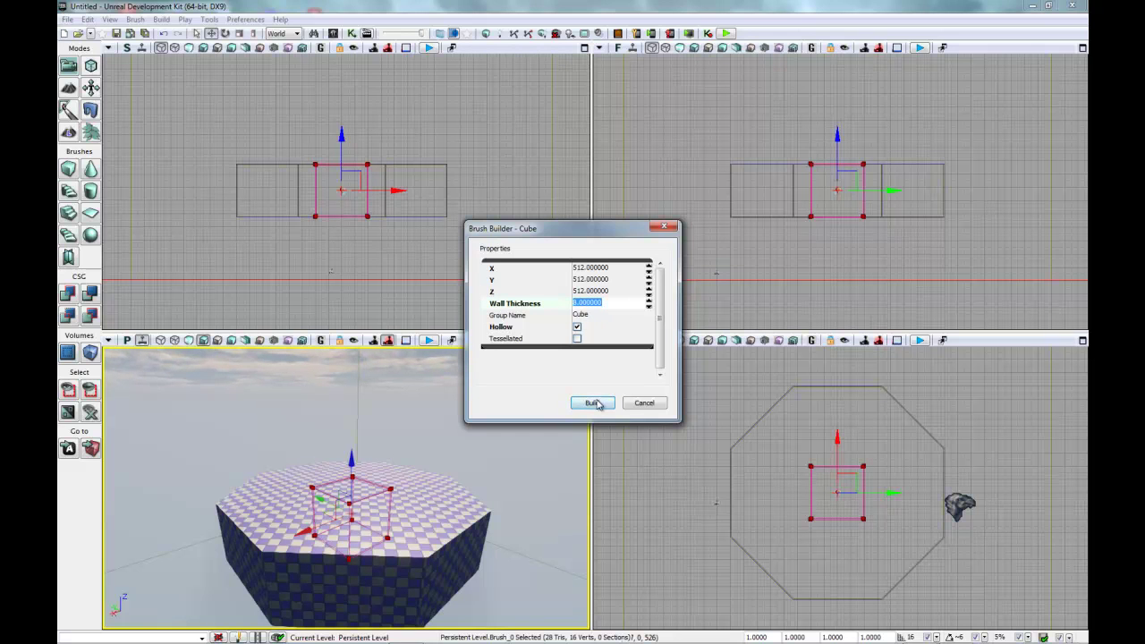
{"action": "left_click", "coordinate": [647, 403]}
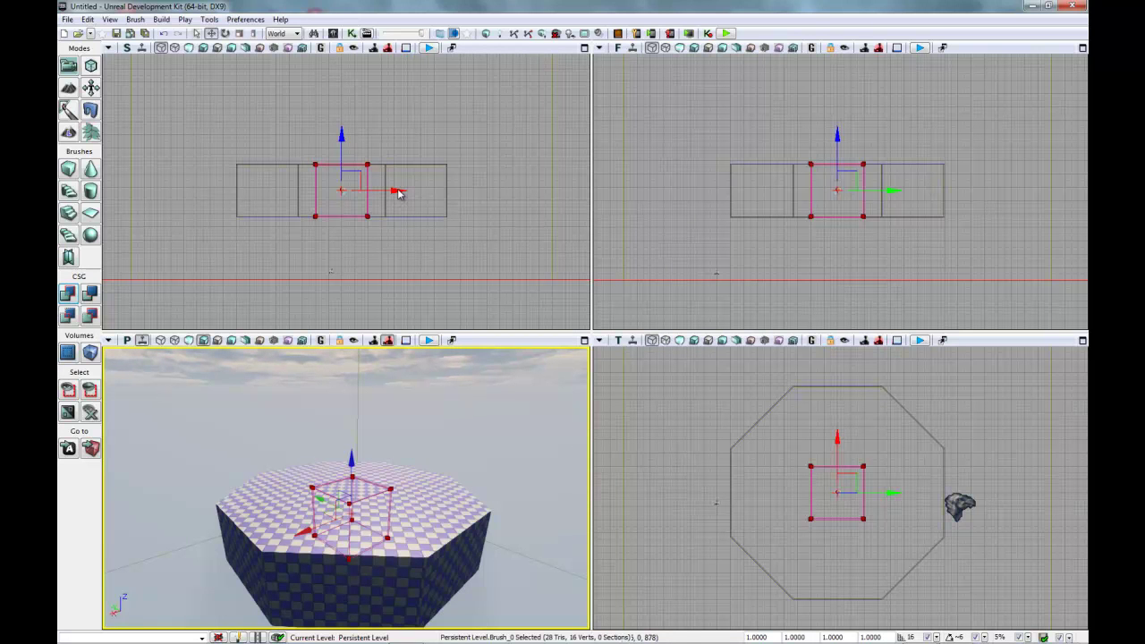
Step: Move the hollow cube brush along the X axis to outside the octagonal room, about 384 units from its nearest wall
{"action": "left_click_drag", "start_coordinate": [398, 192], "coordinate": [239, 189]}
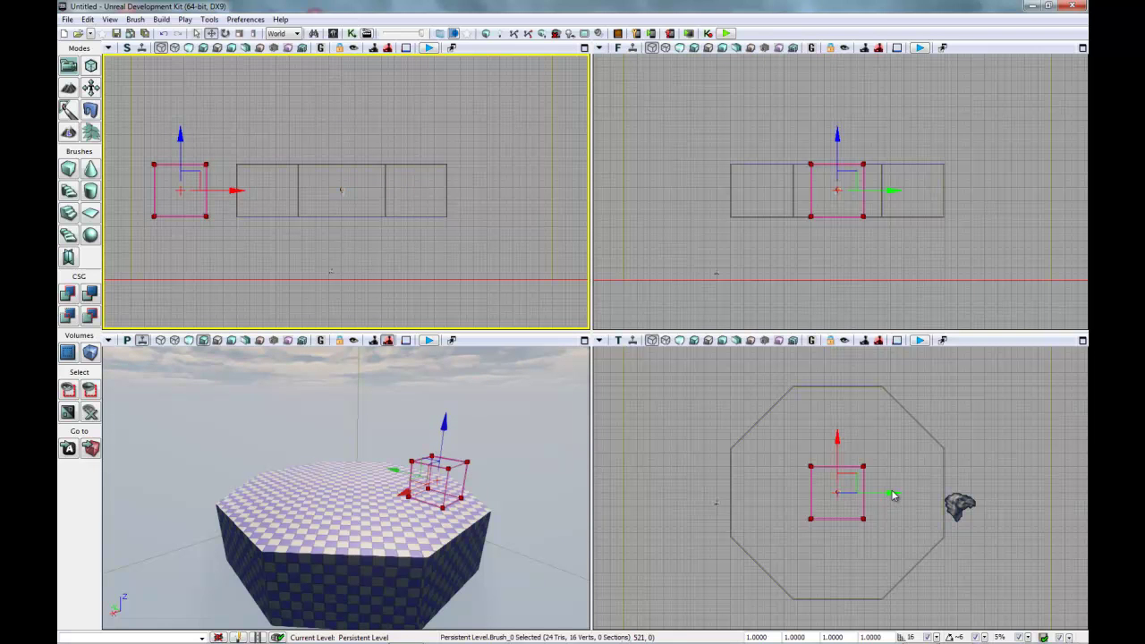
{"action": "left_click_drag", "start_coordinate": [895, 492], "coordinate": [919, 413]}
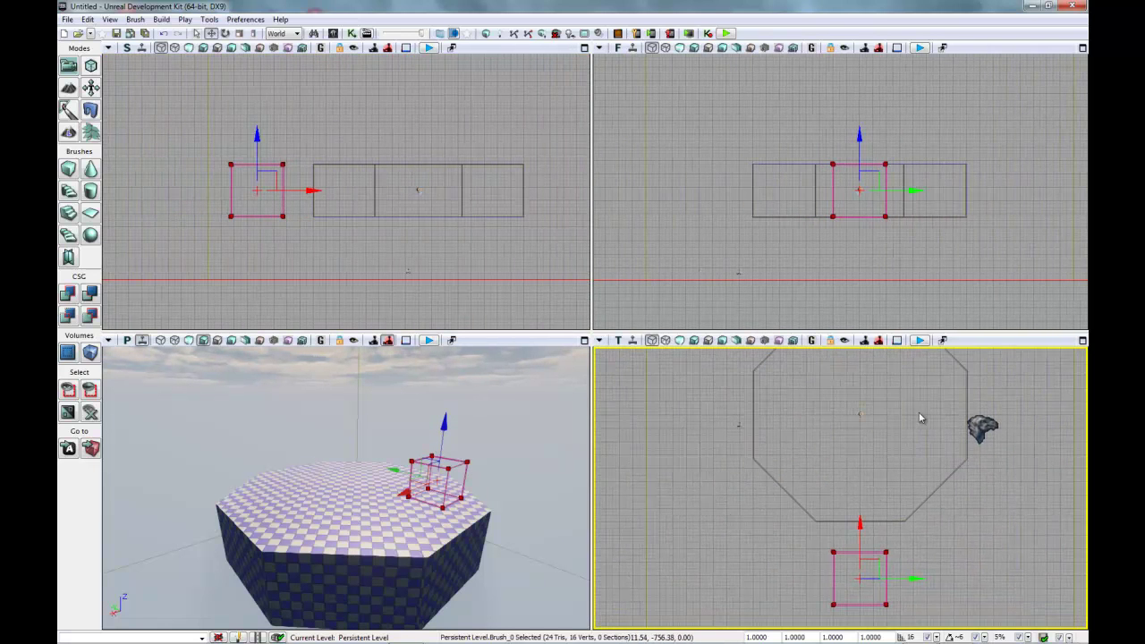
{"action": "left_click", "coordinate": [1081, 340]}
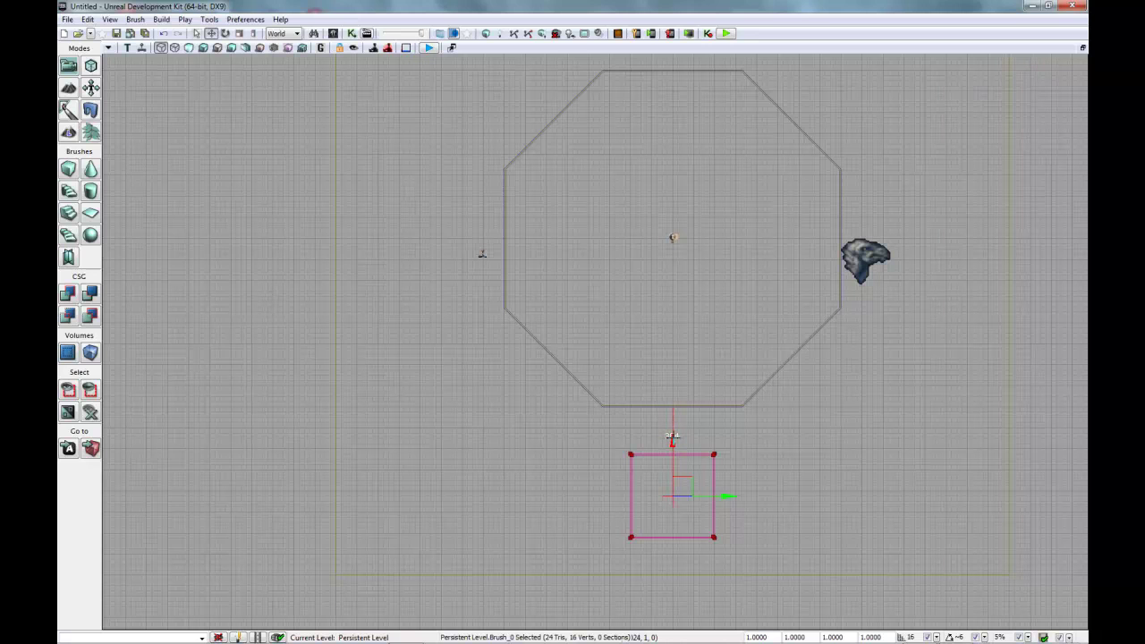
{"action": "left_click", "coordinate": [780, 451]}
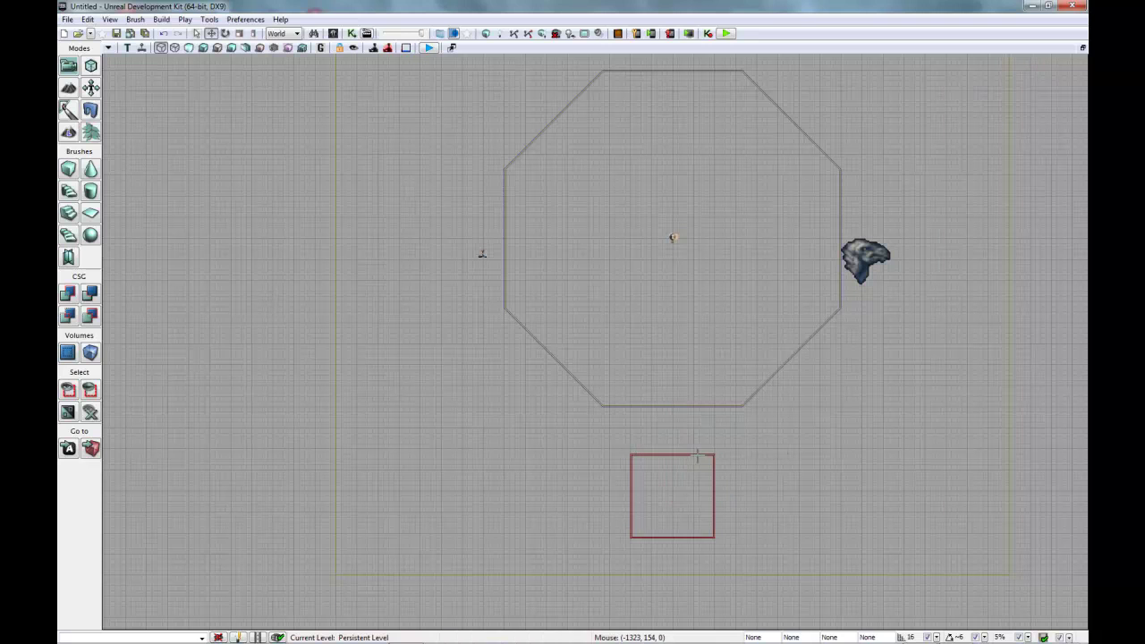
{"action": "left_click", "coordinate": [676, 454]}
{"action": "mouse_move", "coordinate": [675, 454]}
{"action": "left_mouse_down"}
{"action": "mouse_move", "coordinate": [673, 474]}
{"action": "mouse_move", "coordinate": [676, 460]}
{"action": "left_mouse_up"}
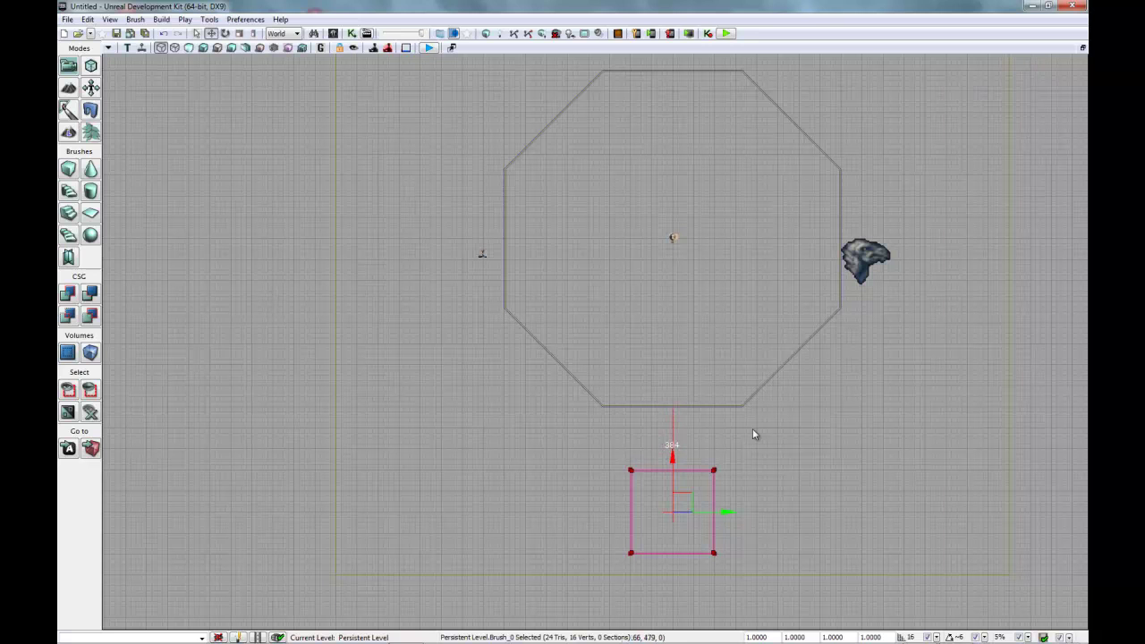
{"action": "left_click_drag", "start_coordinate": [753, 429], "coordinate": [756, 433]}
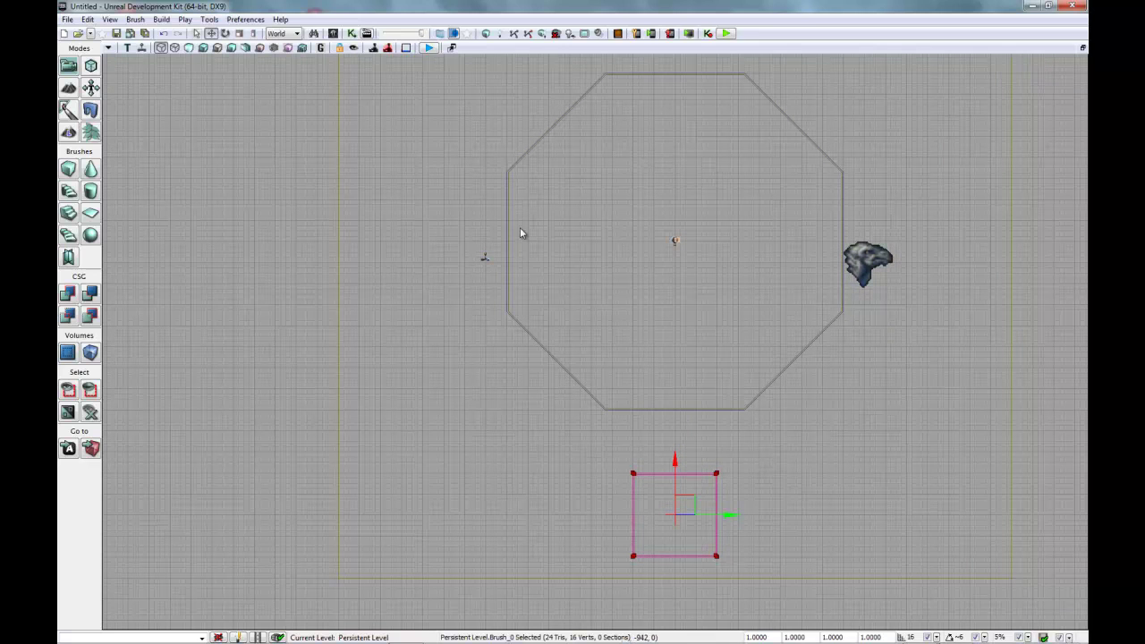
{"action": "left_click", "coordinate": [1082, 49]}
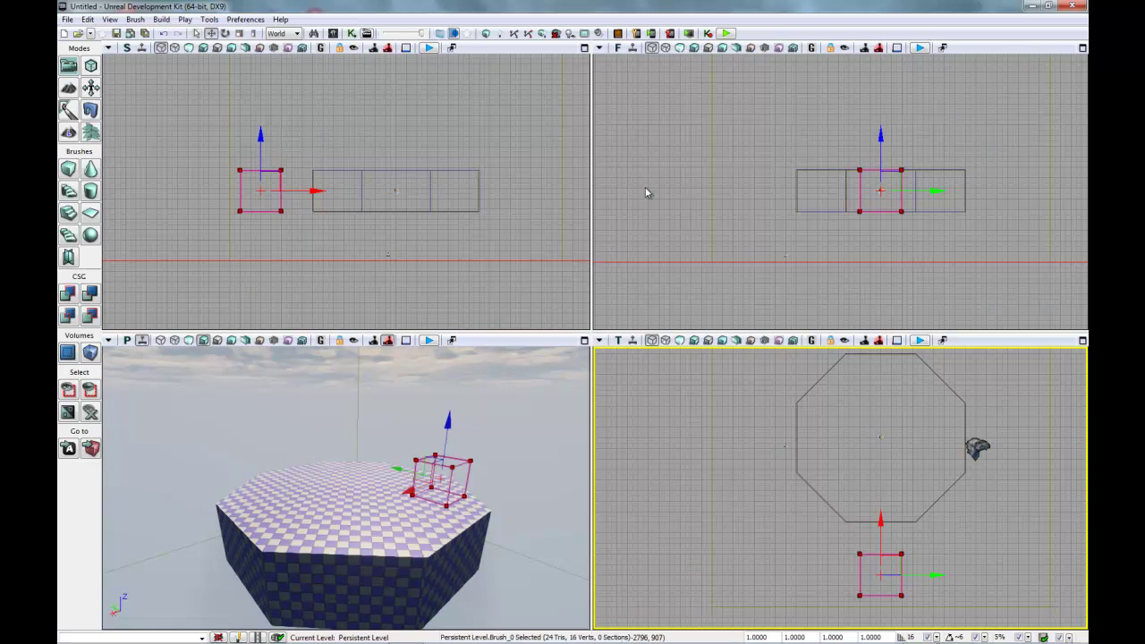
Step: Add the hollow 512-unit cube to the level as a separate room with CSG Add
{"action": "scroll", "coordinate": [807, 189], "scroll_direction": "up", "scroll_amount": 4}
{"action": "scroll", "coordinate": [855, 210], "scroll_direction": "down", "scroll_amount": 5}
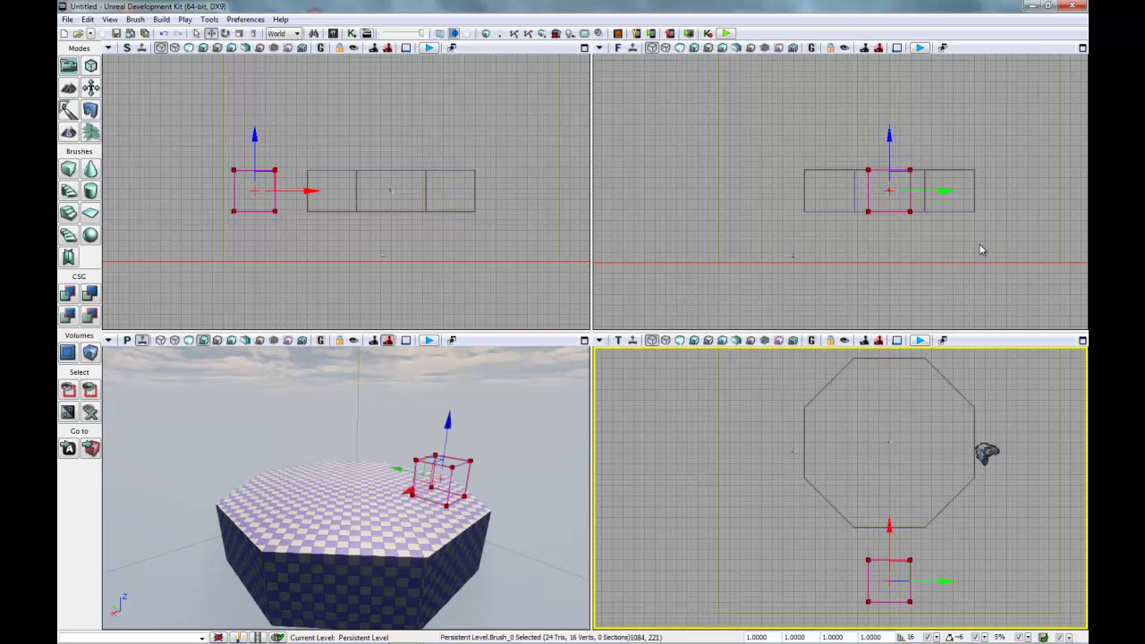
{"action": "left_click", "coordinate": [67, 295]}
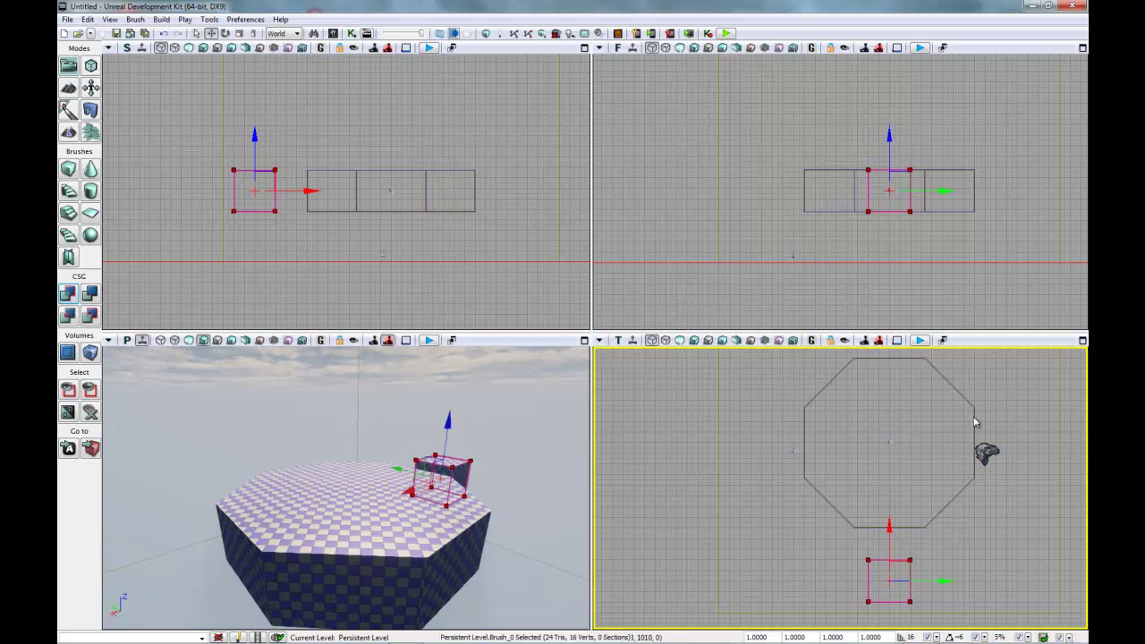
Step: Move the hollow cube brush to the open space beside the small square room and set its X and Y dimensions to 1024
{"action": "mouse_move", "coordinate": [946, 581]}
{"action": "left_mouse_down"}
{"action": "mouse_move", "coordinate": [831, 583]}
{"action": "mouse_move", "coordinate": [840, 579]}
{"action": "left_mouse_up"}
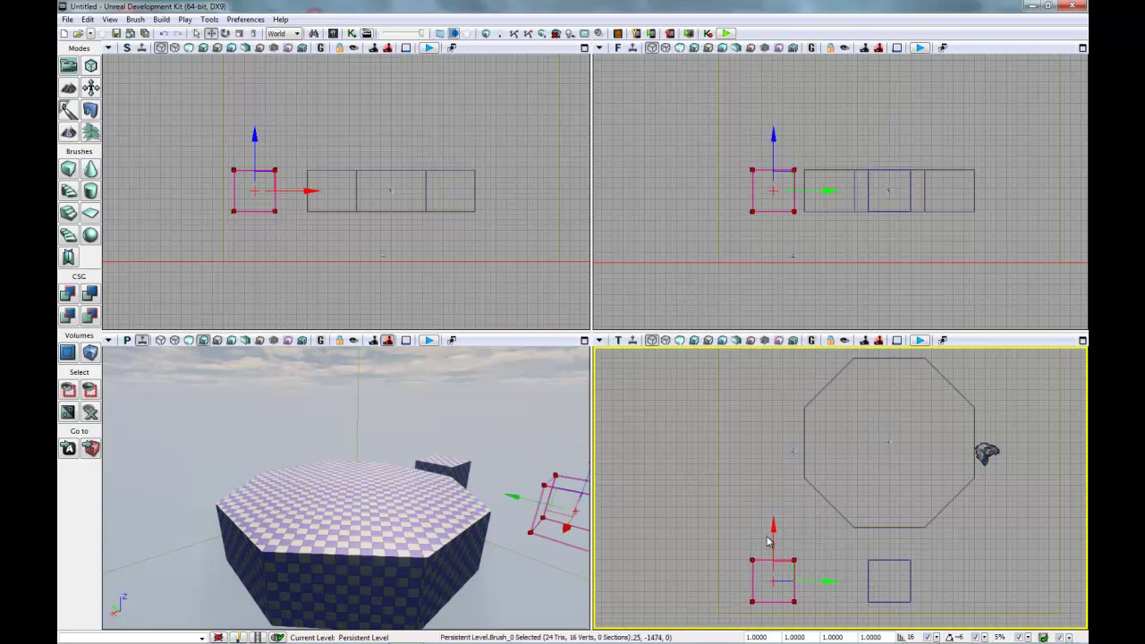
{"action": "mouse_move", "coordinate": [770, 530]}
{"action": "left_mouse_down"}
{"action": "mouse_move", "coordinate": [776, 456]}
{"action": "mouse_move", "coordinate": [776, 521]}
{"action": "left_mouse_up"}
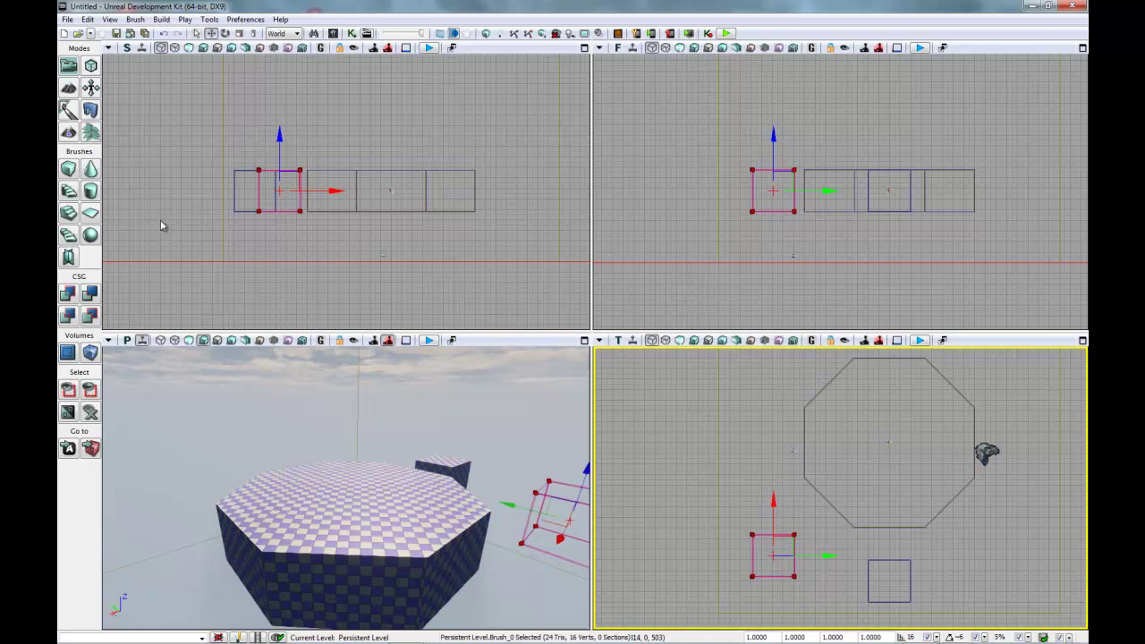
{"action": "right_click", "coordinate": [75, 170]}
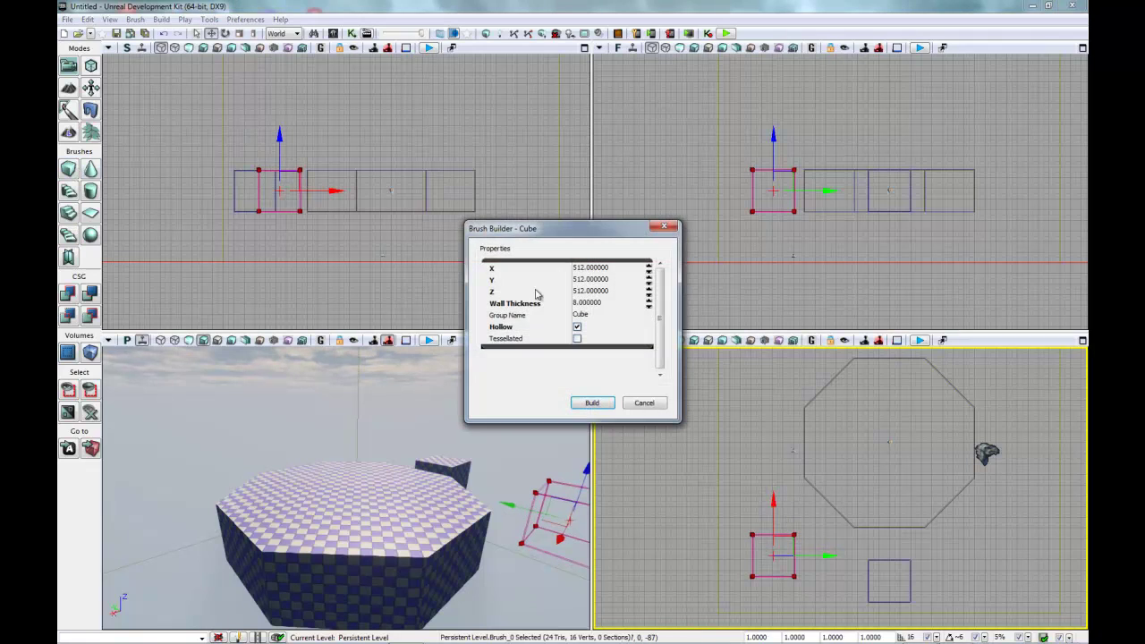
{"action": "left_click", "coordinate": [596, 268]}
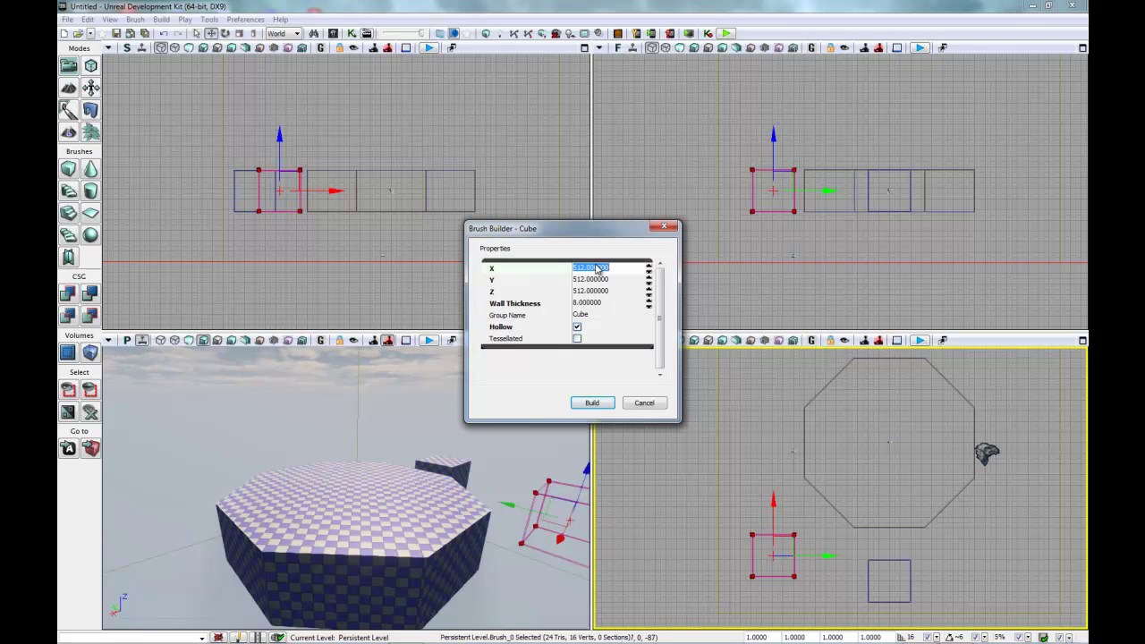
{"action": "type", "text": "1024"}
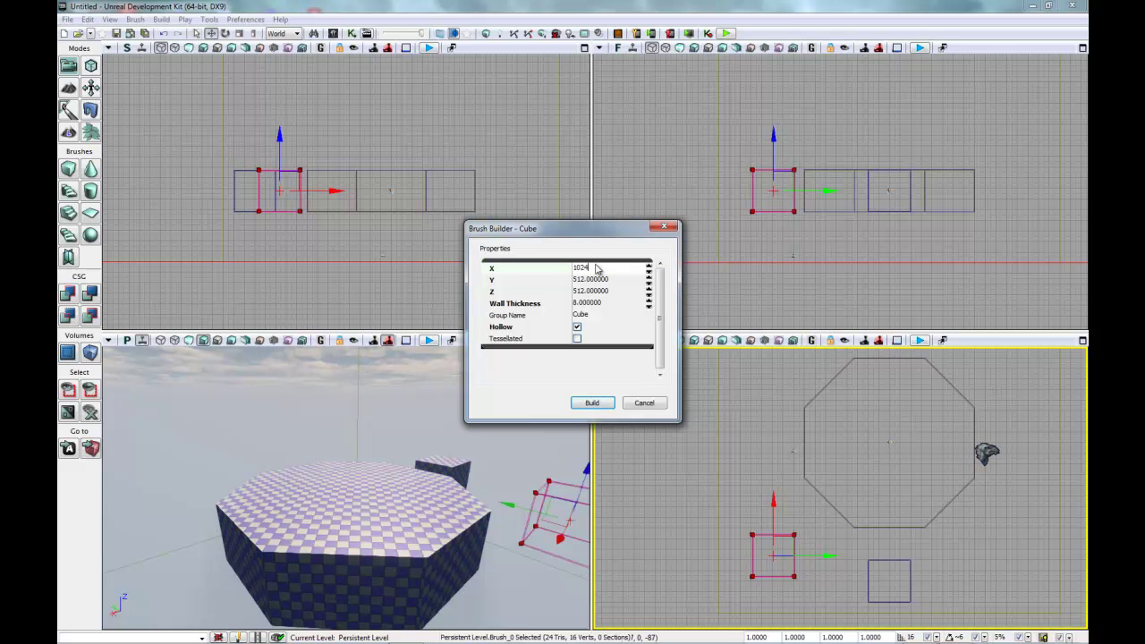
{"action": "key", "text": "Return"}
{"action": "left_click", "coordinate": [602, 279]}
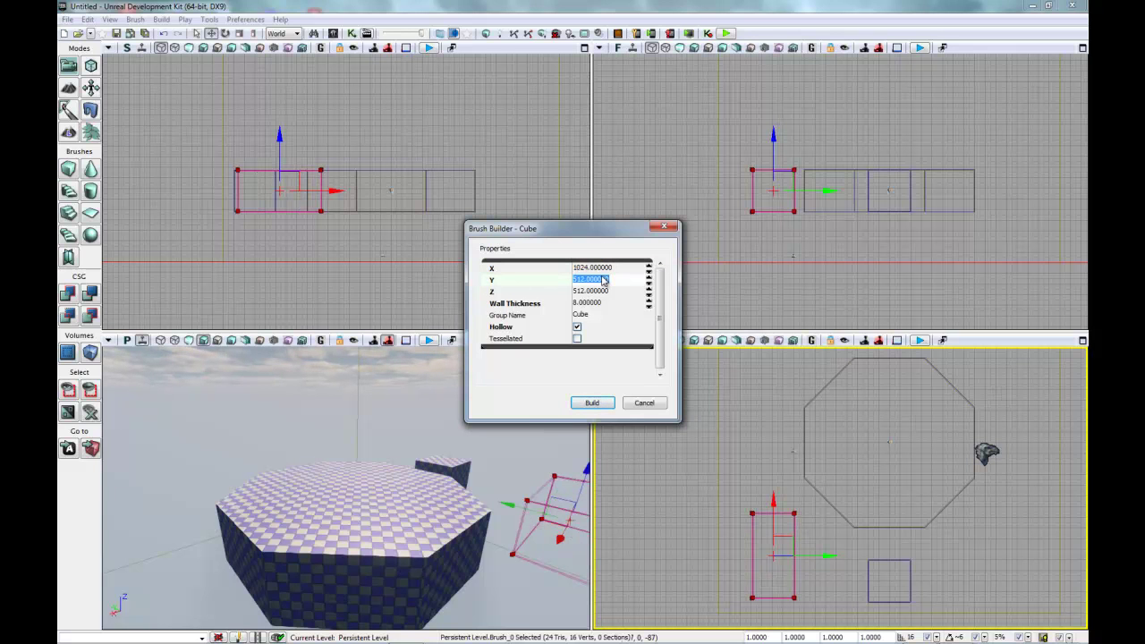
{"action": "type", "text": "1024"}
{"action": "key", "text": "Return"}
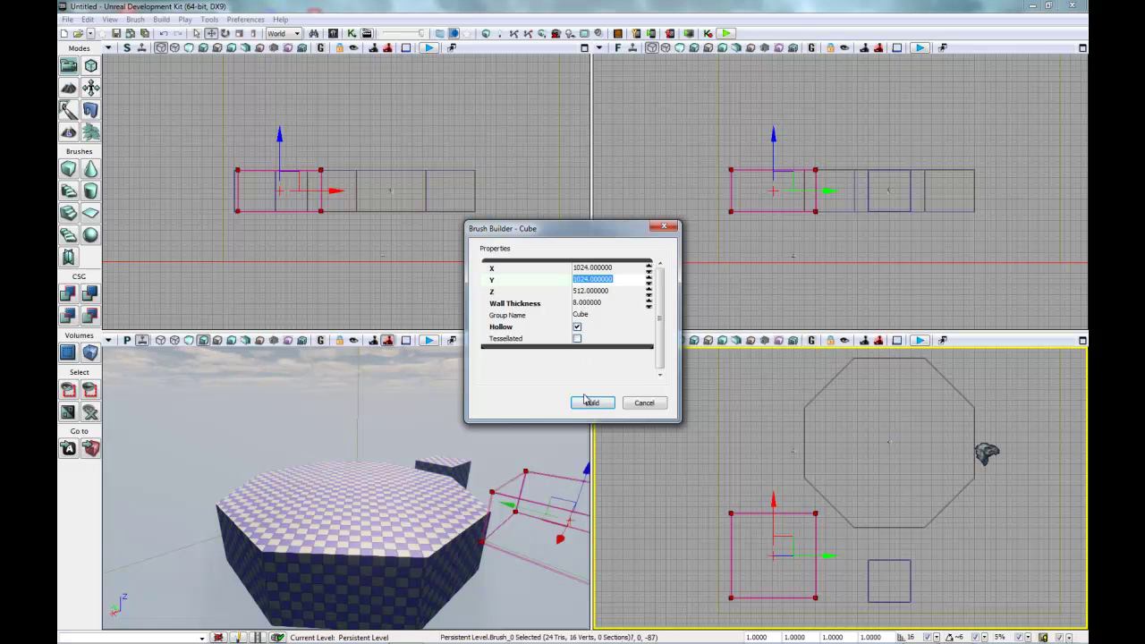
{"action": "left_click", "coordinate": [650, 404]}
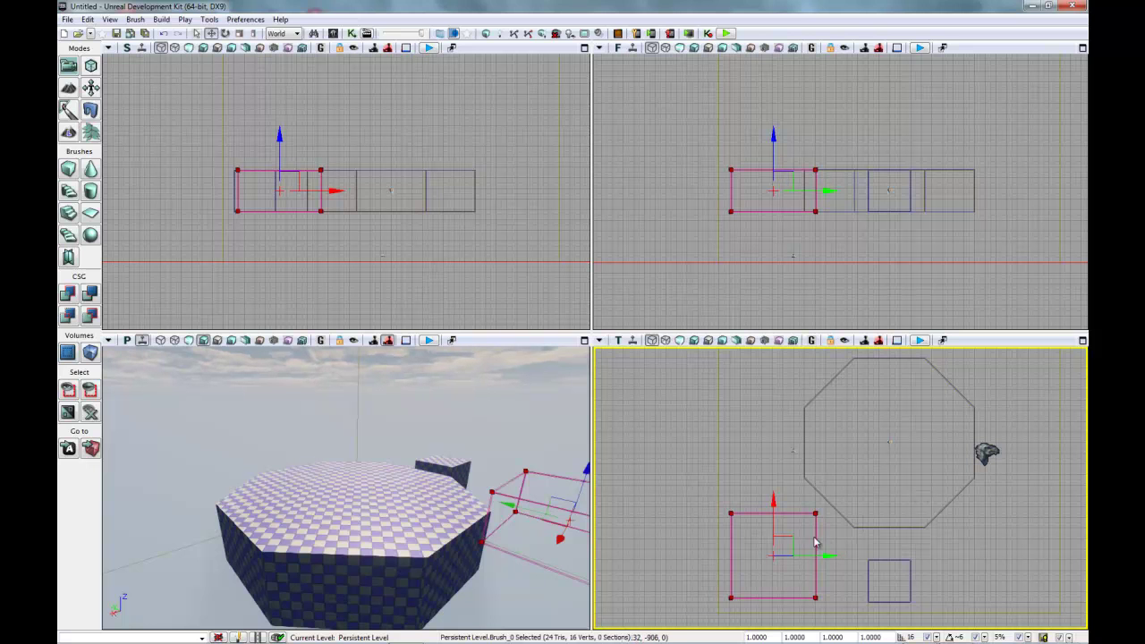
{"action": "left_click_drag", "start_coordinate": [777, 555], "coordinate": [760, 572]}
{"action": "left_click_drag", "start_coordinate": [760, 583], "coordinate": [759, 584]}
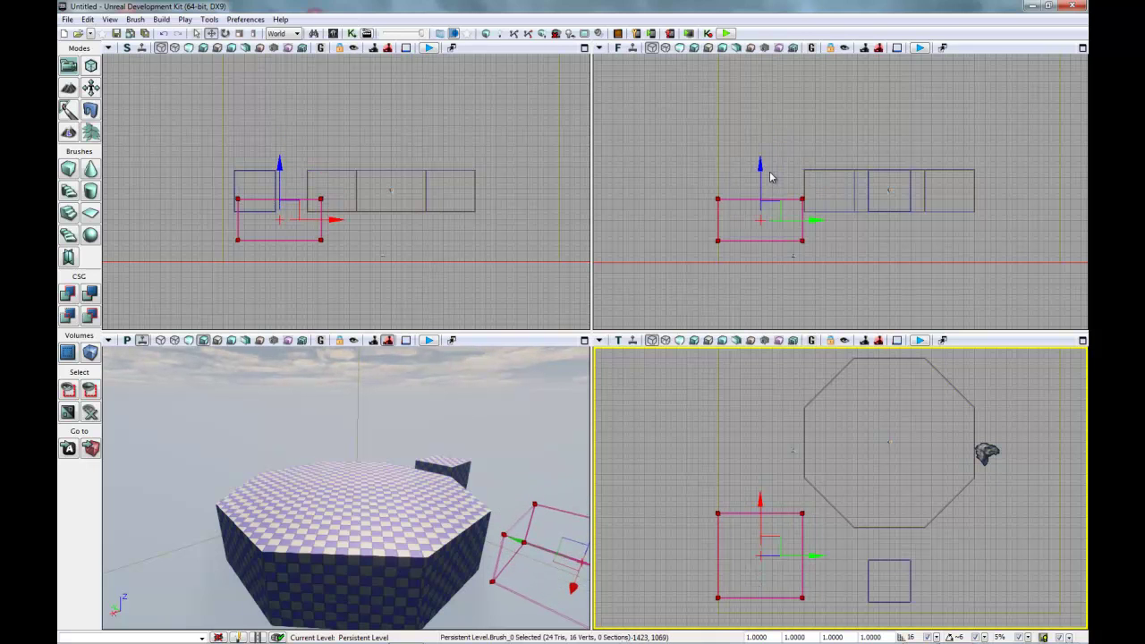
{"action": "key", "text": "ctrl+z"}
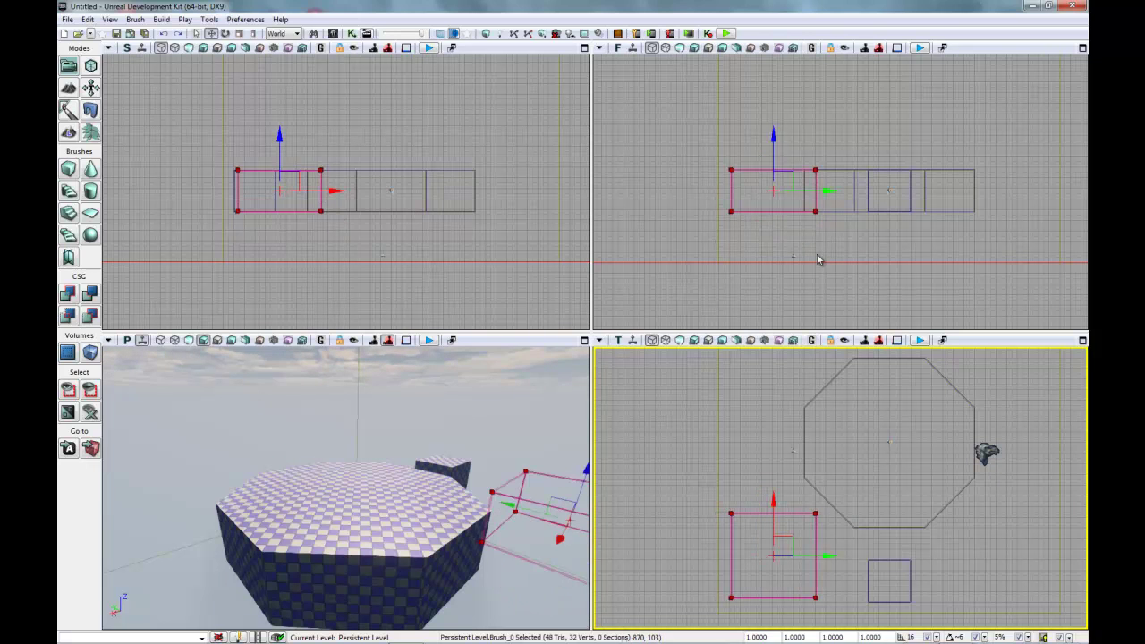
Step: Align the 1024-unit brush with the small room's outer edge, keeping a gap between them, and add it to the level with CSG Add
{"action": "left_click_drag", "start_coordinate": [830, 555], "coordinate": [817, 555]}
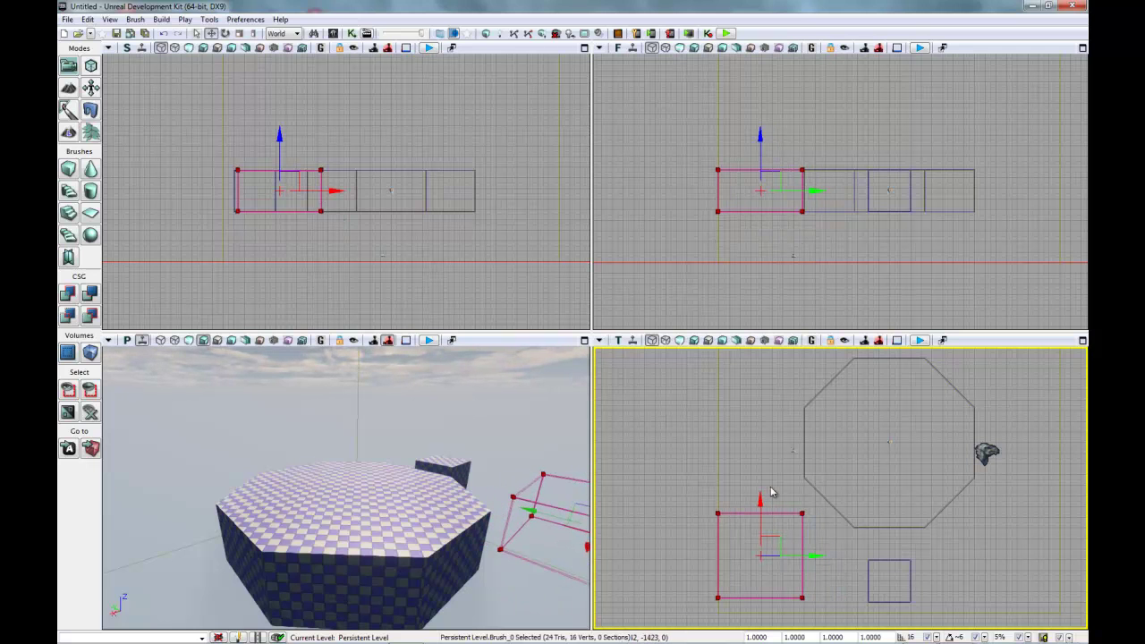
{"action": "left_click_drag", "start_coordinate": [760, 493], "coordinate": [759, 500]}
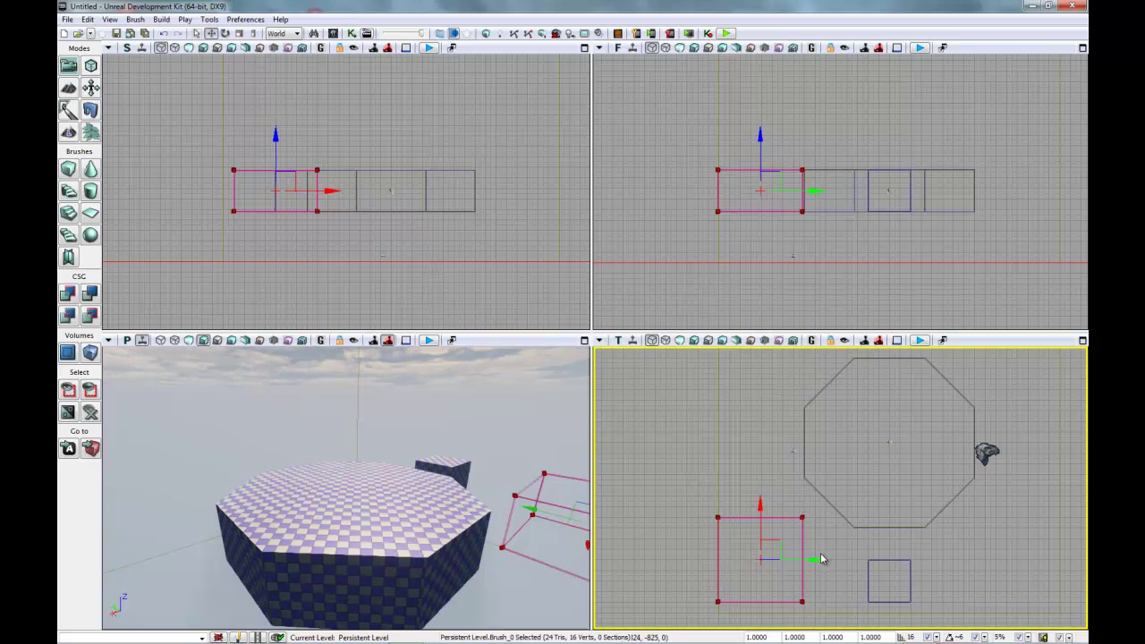
{"action": "left_click_drag", "start_coordinate": [816, 562], "coordinate": [828, 562]}
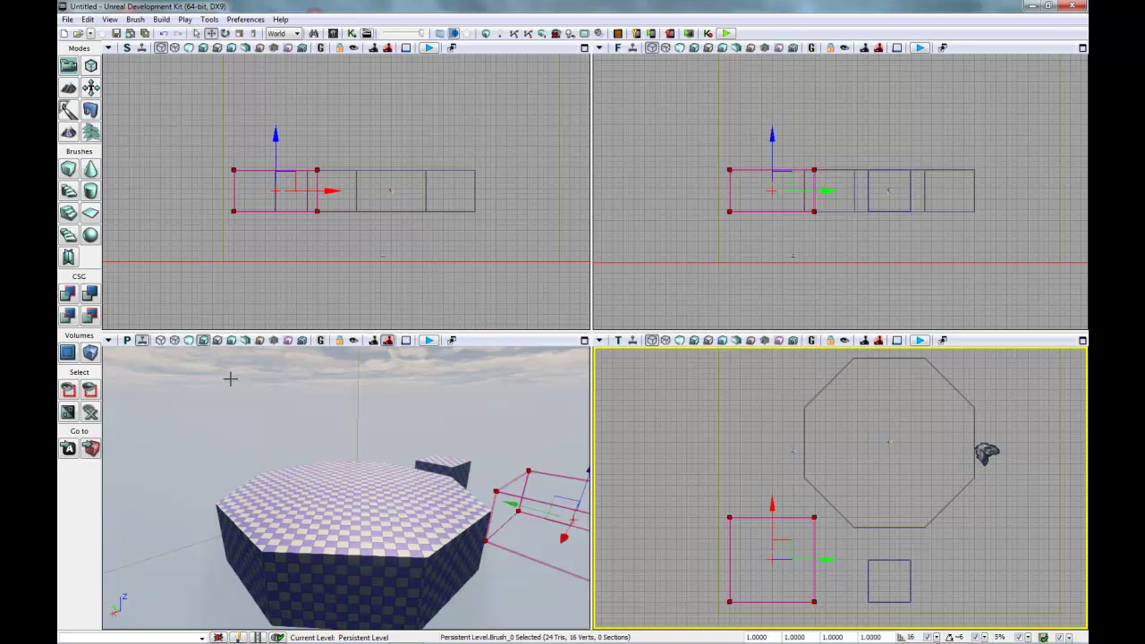
{"action": "left_click", "coordinate": [68, 293]}
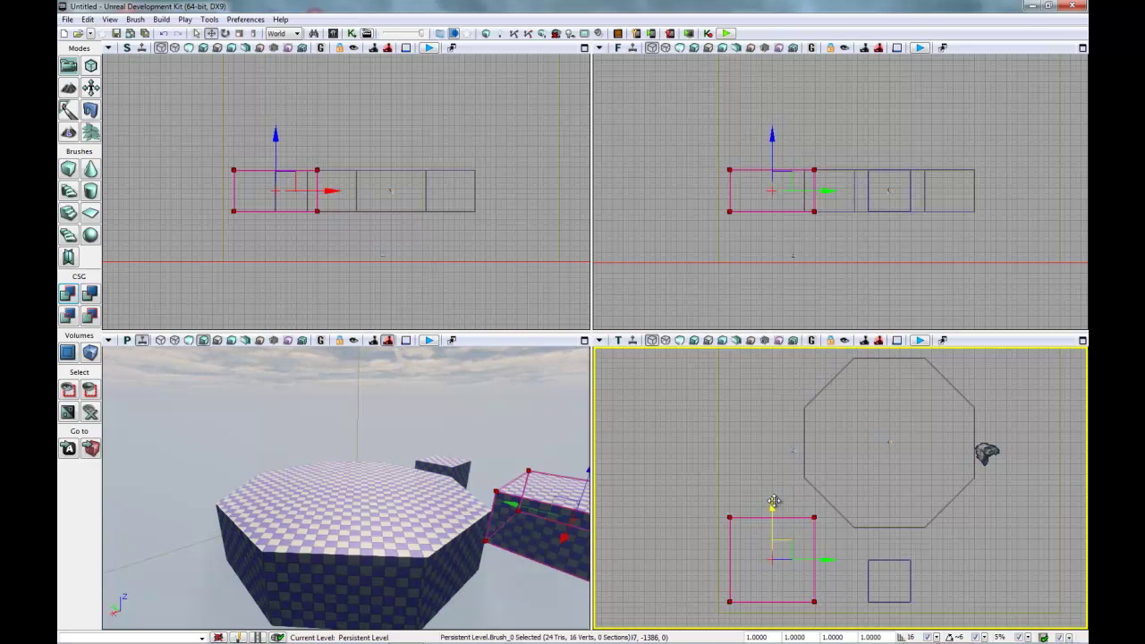
Step: Move the cube brush over the small square room and set its X and Y dimensions to 256
{"action": "mouse_move", "coordinate": [773, 501]}
{"action": "left_mouse_down"}
{"action": "mouse_move", "coordinate": [773, 420]}
{"action": "mouse_move", "coordinate": [775, 513]}
{"action": "left_mouse_up"}
{"action": "mouse_move", "coordinate": [830, 570]}
{"action": "left_mouse_down"}
{"action": "mouse_move", "coordinate": [981, 569]}
{"action": "mouse_move", "coordinate": [943, 574]}
{"action": "left_mouse_up"}
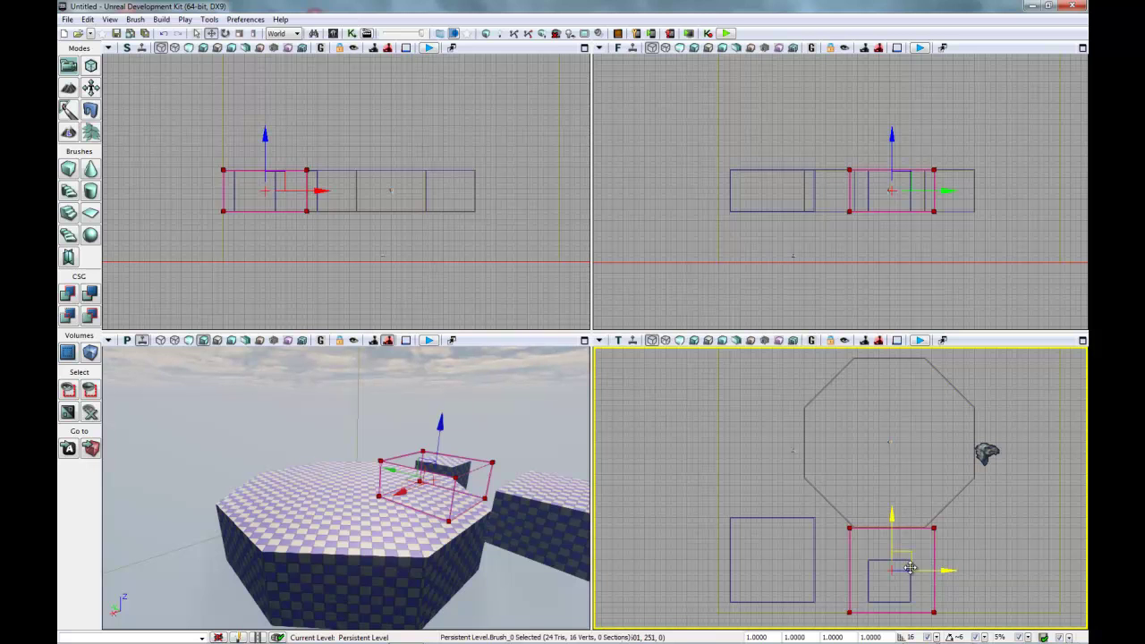
{"action": "right_click", "coordinate": [72, 172]}
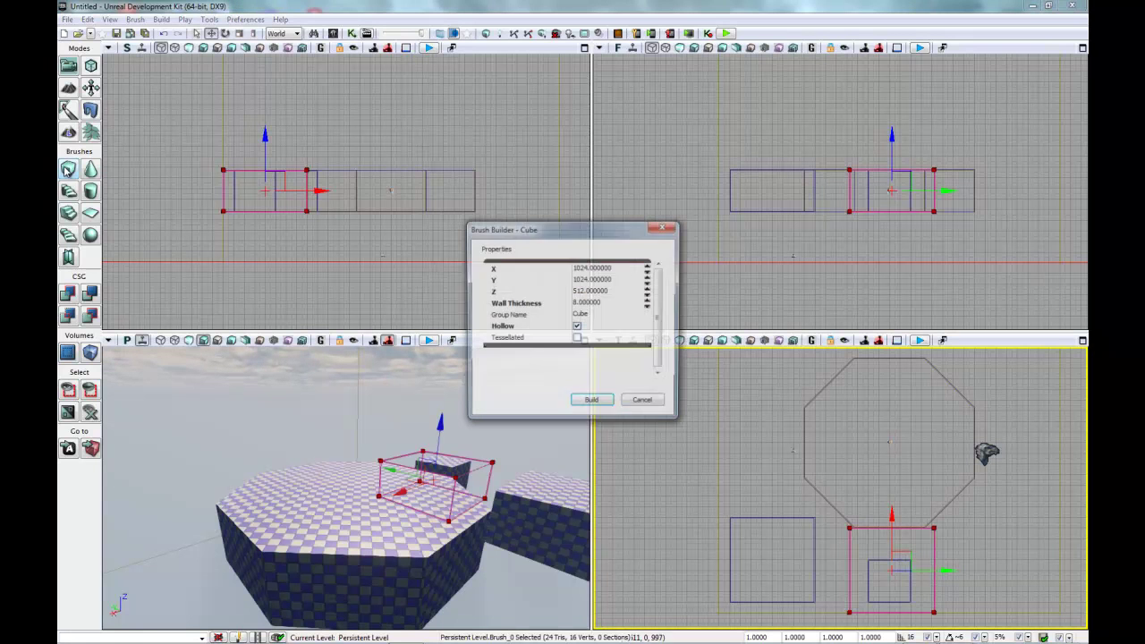
{"action": "left_click", "coordinate": [615, 268]}
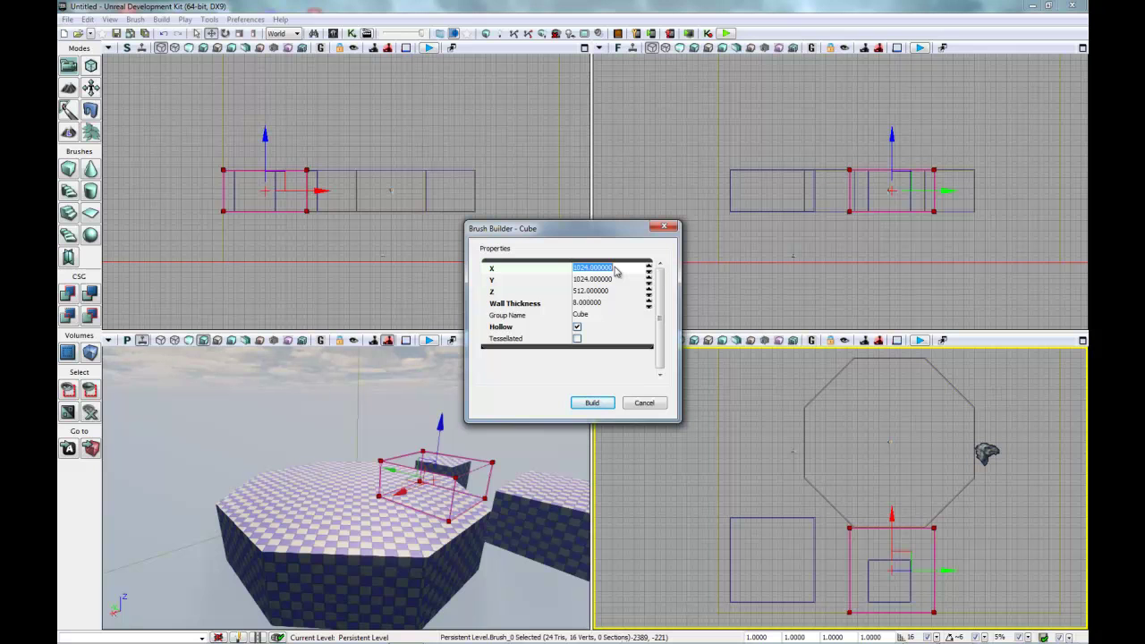
{"action": "type", "text": "2"}
{"action": "key", "text": "Return"}
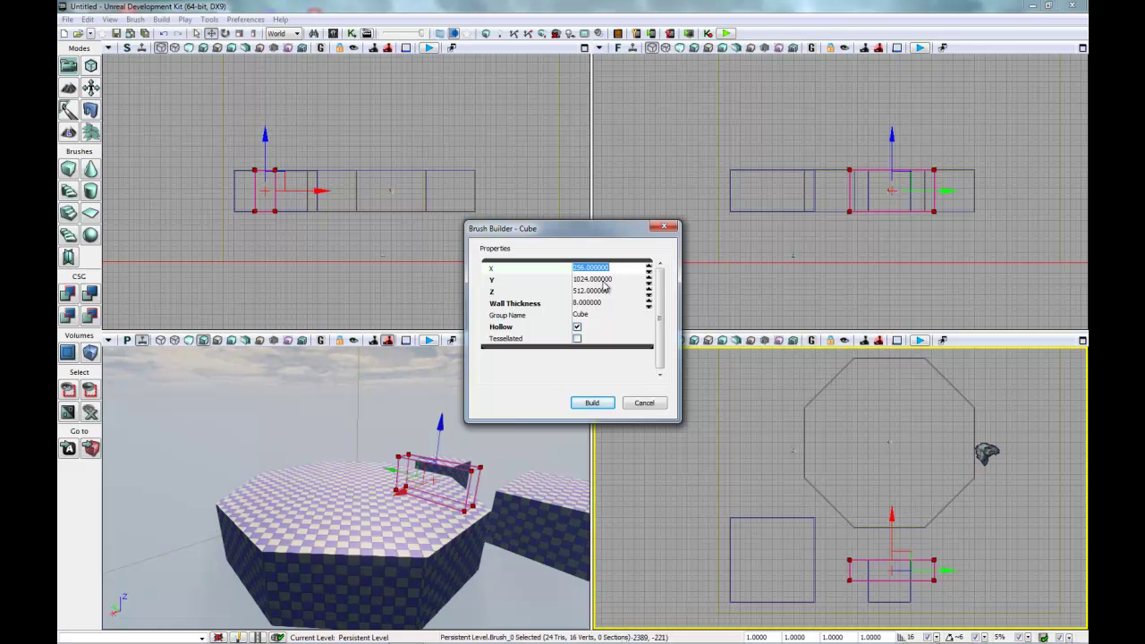
{"action": "left_click", "coordinate": [603, 280]}
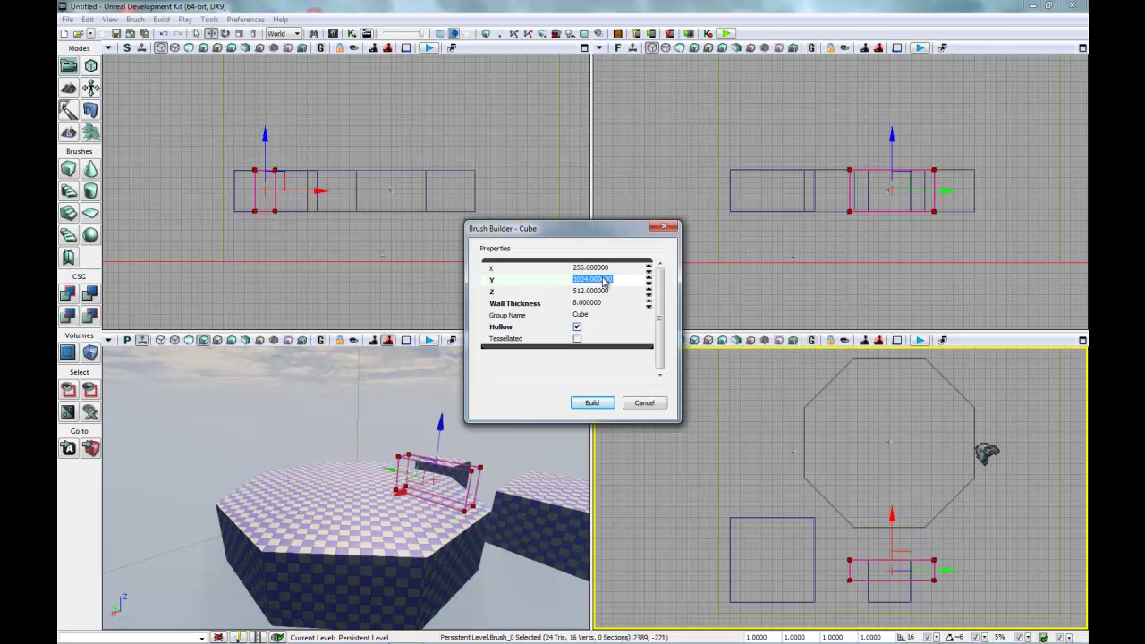
{"action": "type", "text": "256"}
{"action": "key", "text": "Return"}
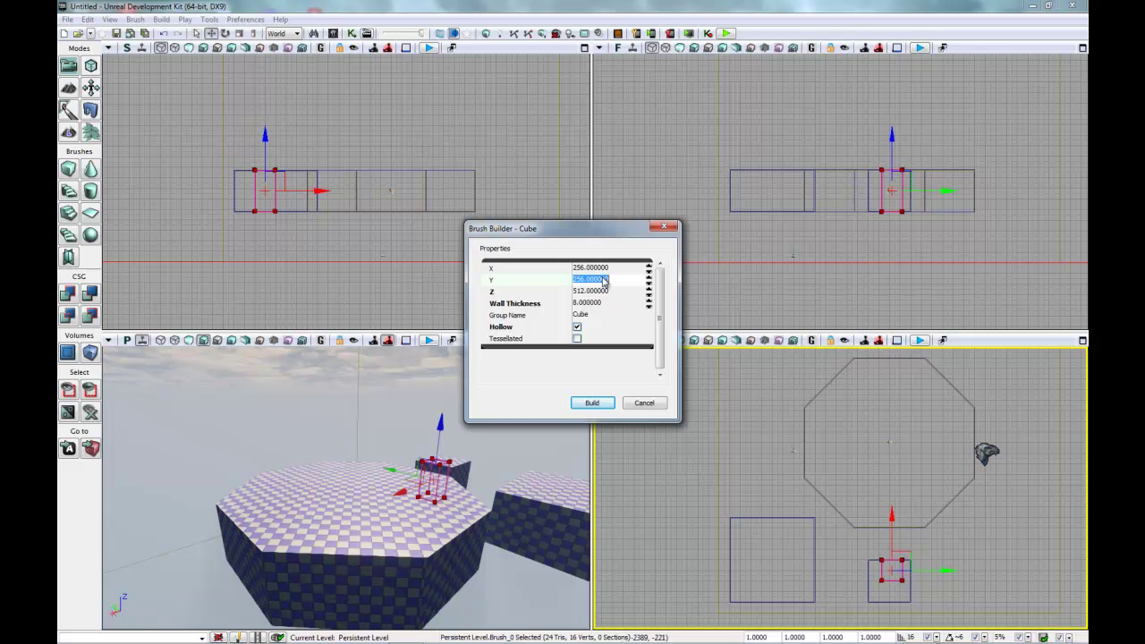
Step: Set the cube brush's Z dimension to 256
{"action": "left_click", "coordinate": [594, 292]}
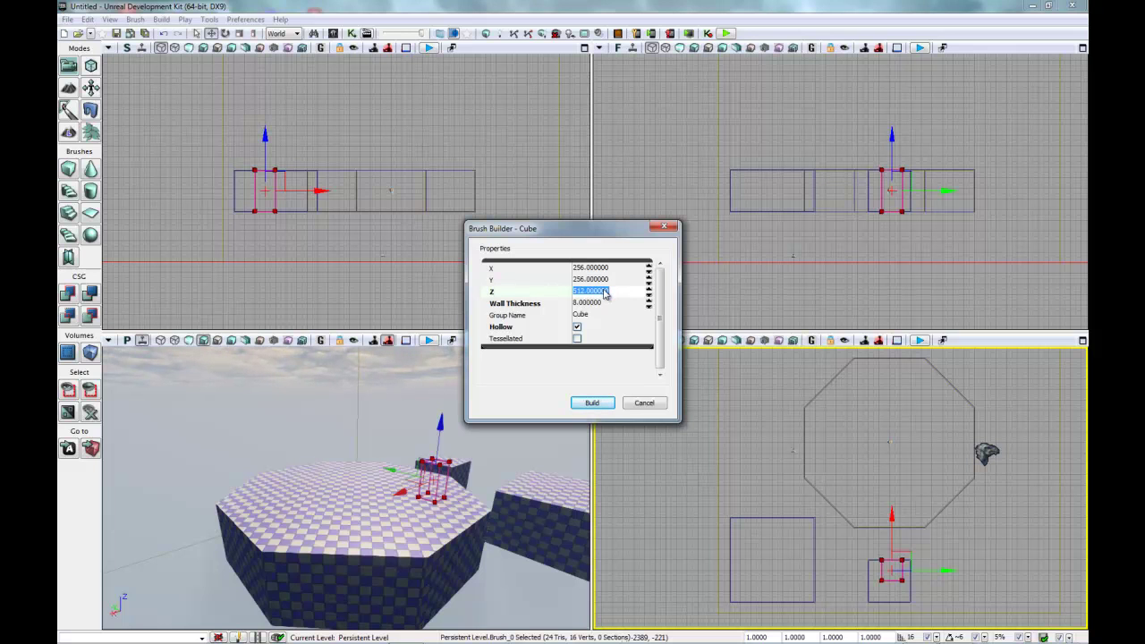
{"action": "type", "text": "2"}
{"action": "double_click", "coordinate": [580, 293]}
{"action": "type", "text": "256"}
{"action": "key", "text": "Return"}
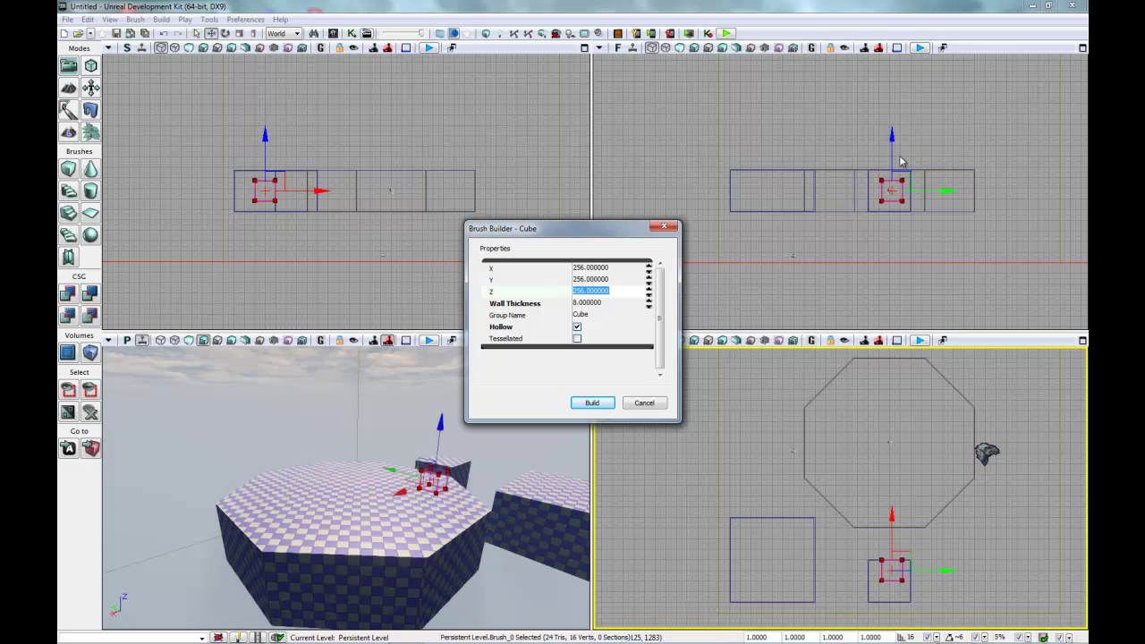
Step: Set the cube brush's Z dimension to 320 and close its settings
{"action": "left_click", "coordinate": [596, 294]}
{"action": "left_click_drag", "start_coordinate": [615, 294], "coordinate": [565, 298]}
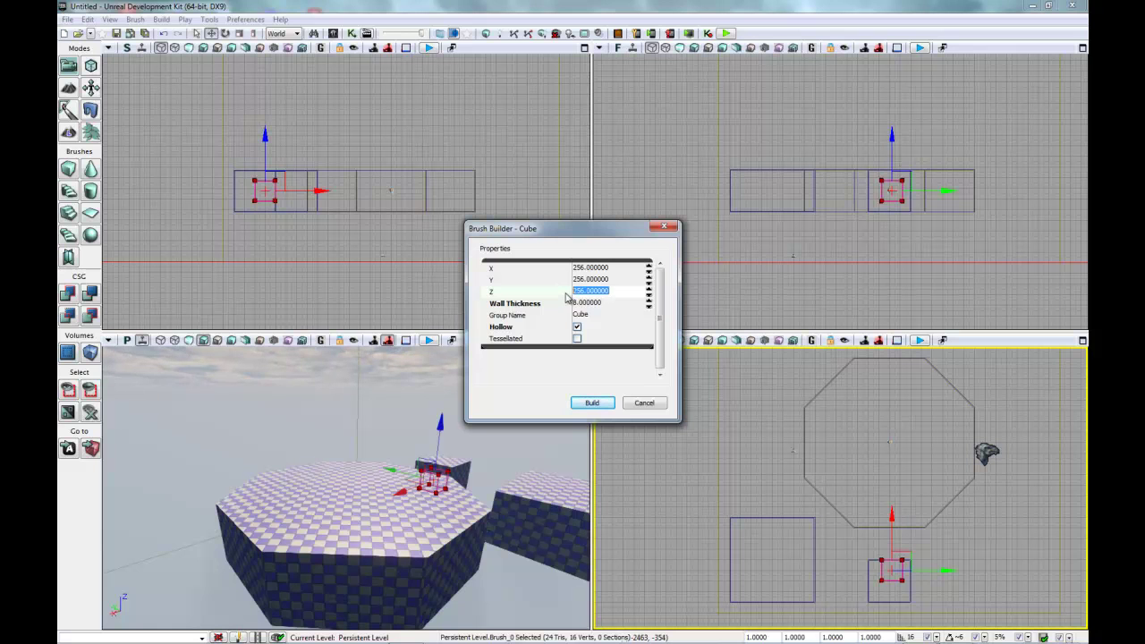
{"action": "type", "text": "320"}
{"action": "key", "text": "Return"}
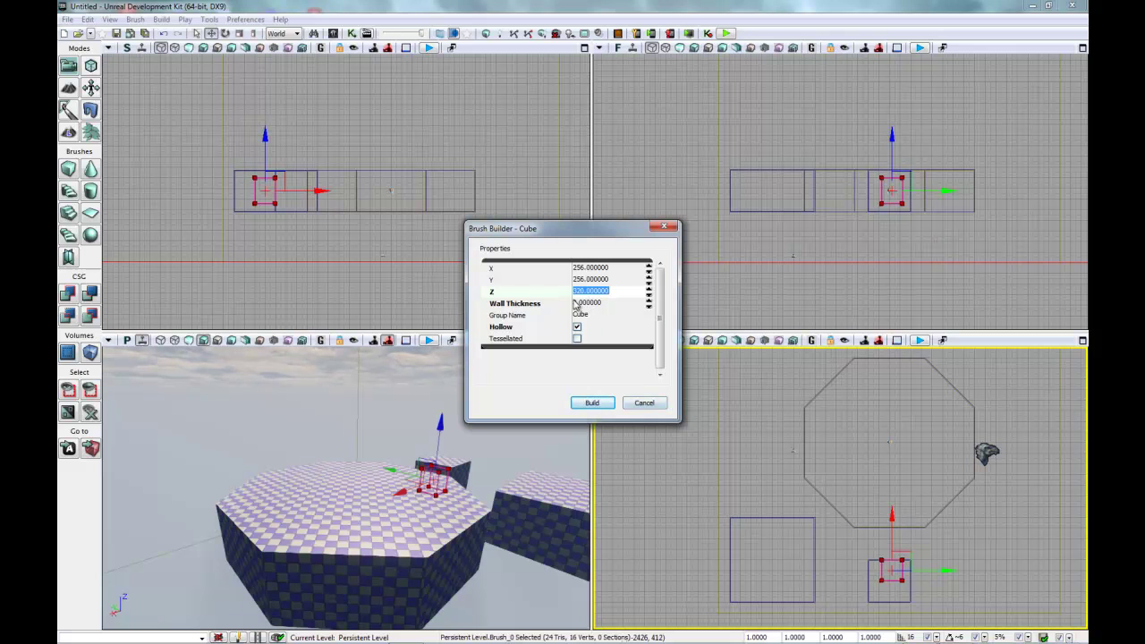
{"action": "left_click", "coordinate": [644, 402]}
Step: Lower the hollow cube brush along the Z axis until its base is level with the floors of the rooms
{"action": "scroll", "coordinate": [921, 236], "scroll_direction": "up", "scroll_amount": 3}
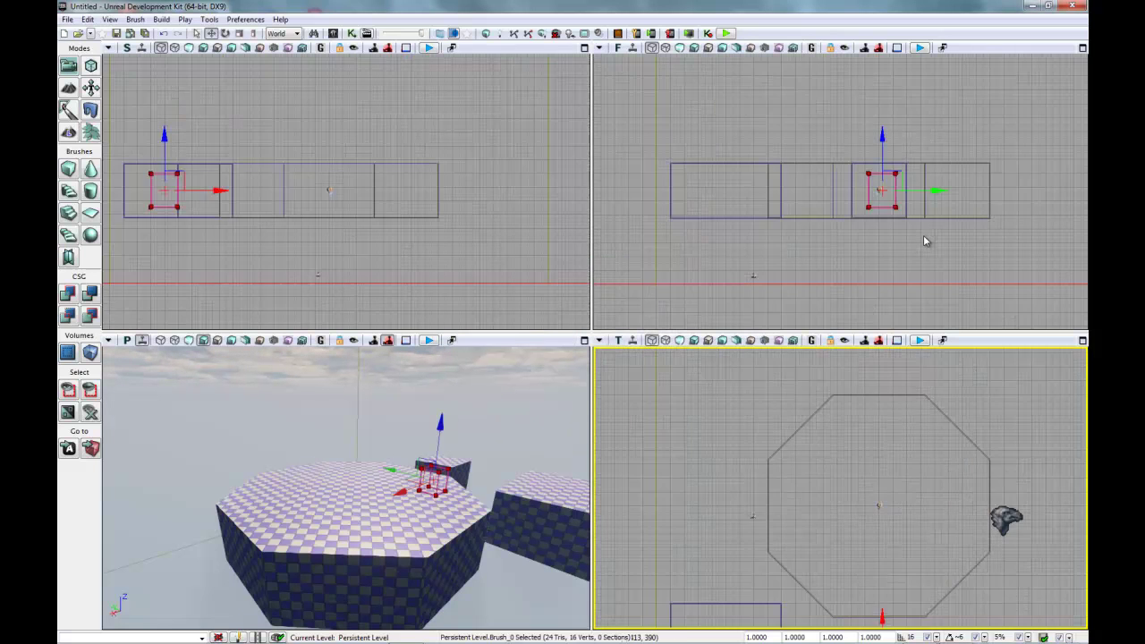
{"action": "scroll", "coordinate": [921, 236], "scroll_direction": "up", "scroll_amount": 2}
{"action": "left_click_drag", "start_coordinate": [789, 131], "coordinate": [783, 164]}
{"action": "scroll", "coordinate": [864, 269], "scroll_direction": "up", "scroll_amount": 3}
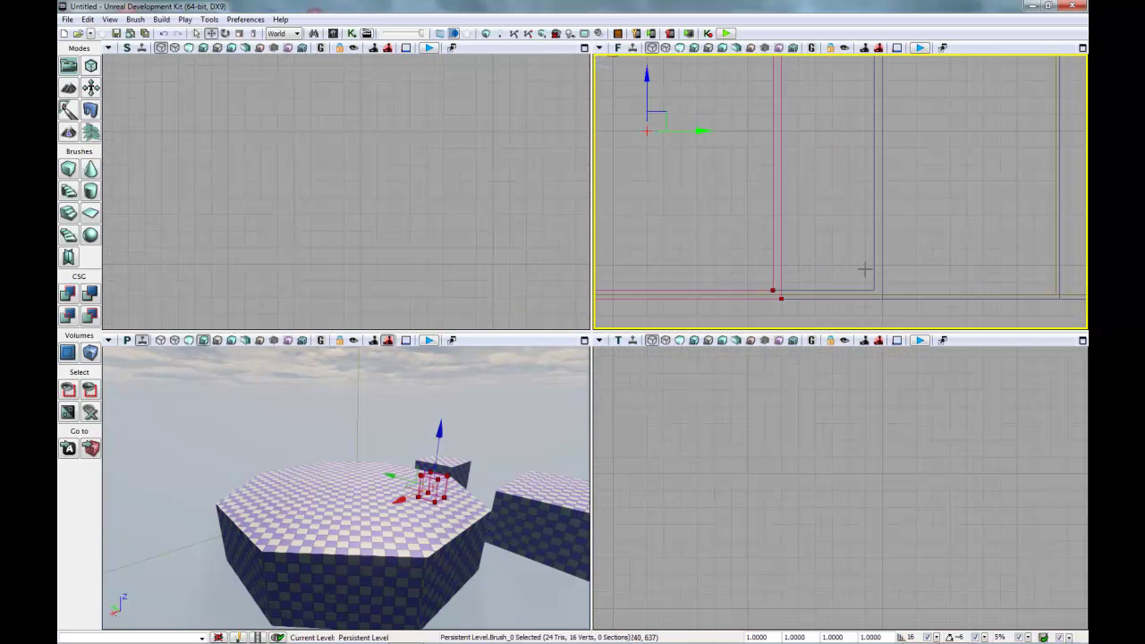
{"action": "scroll", "coordinate": [893, 286], "scroll_direction": "down", "scroll_amount": 3}
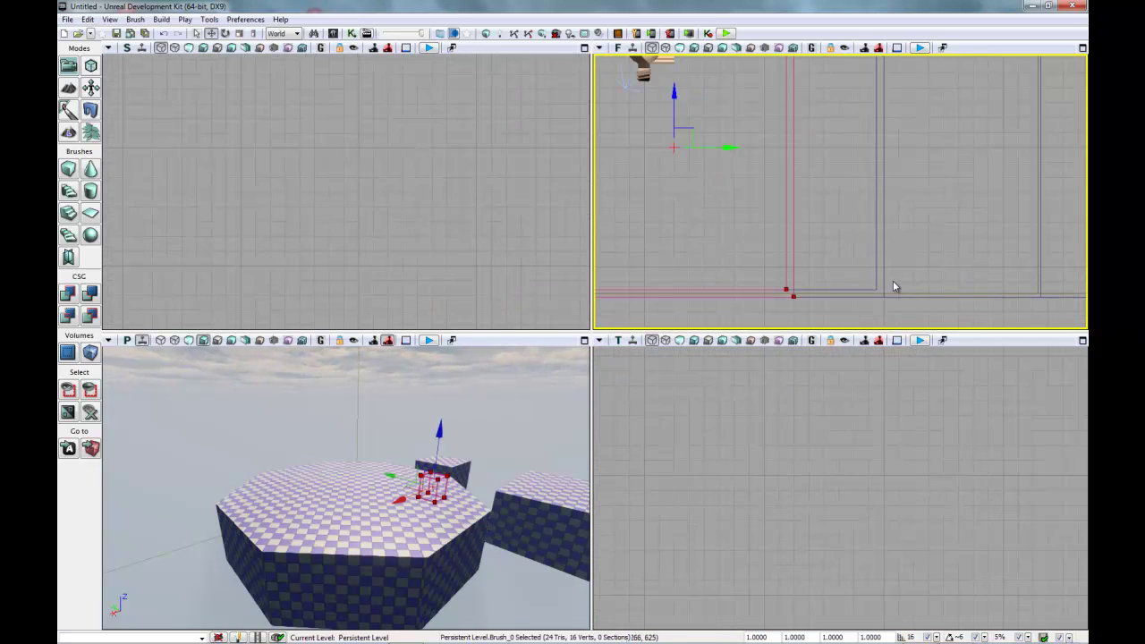
{"action": "scroll", "coordinate": [892, 286], "scroll_direction": "up", "scroll_amount": 1}
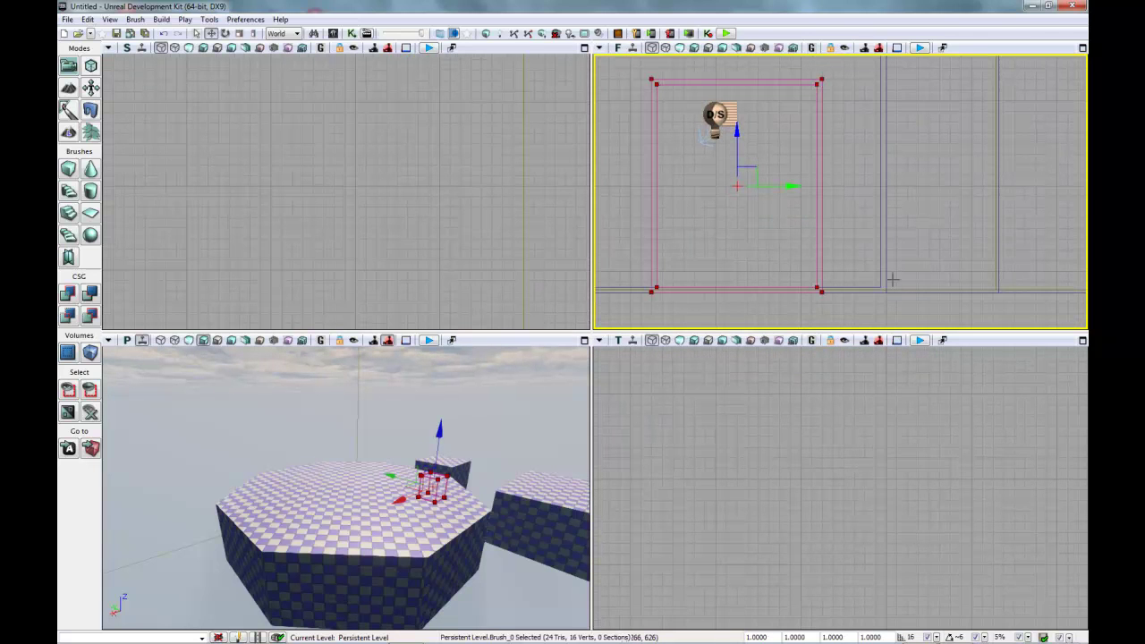
{"action": "scroll", "coordinate": [933, 288], "scroll_direction": "up", "scroll_amount": 1}
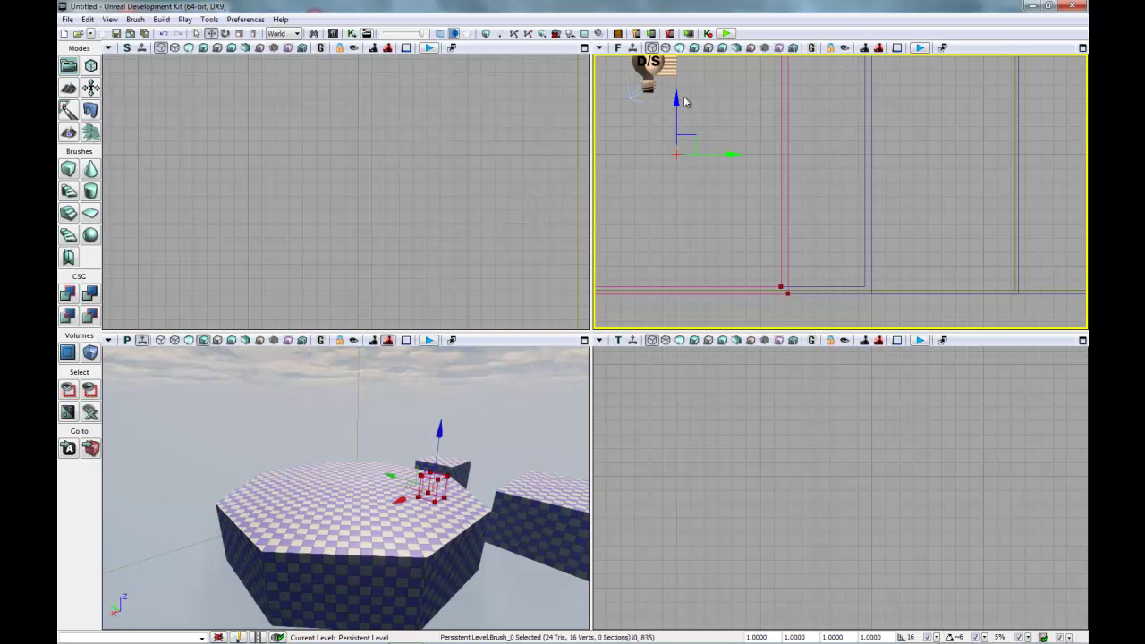
Step: Try raising the cube brush one 16-unit grid step off the floor and move it back down
{"action": "left_click_drag", "start_coordinate": [678, 100], "coordinate": [680, 93]}
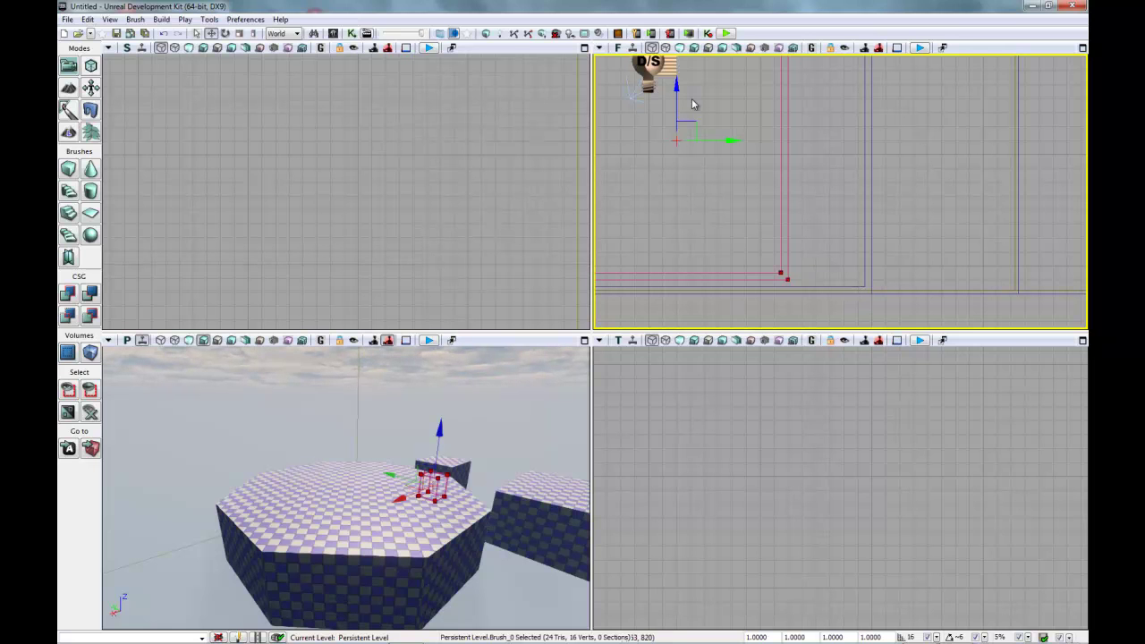
{"action": "mouse_move", "coordinate": [679, 86]}
{"action": "left_mouse_down"}
{"action": "mouse_move", "coordinate": [690, 114]}
{"action": "mouse_move", "coordinate": [697, 92]}
{"action": "left_mouse_up"}
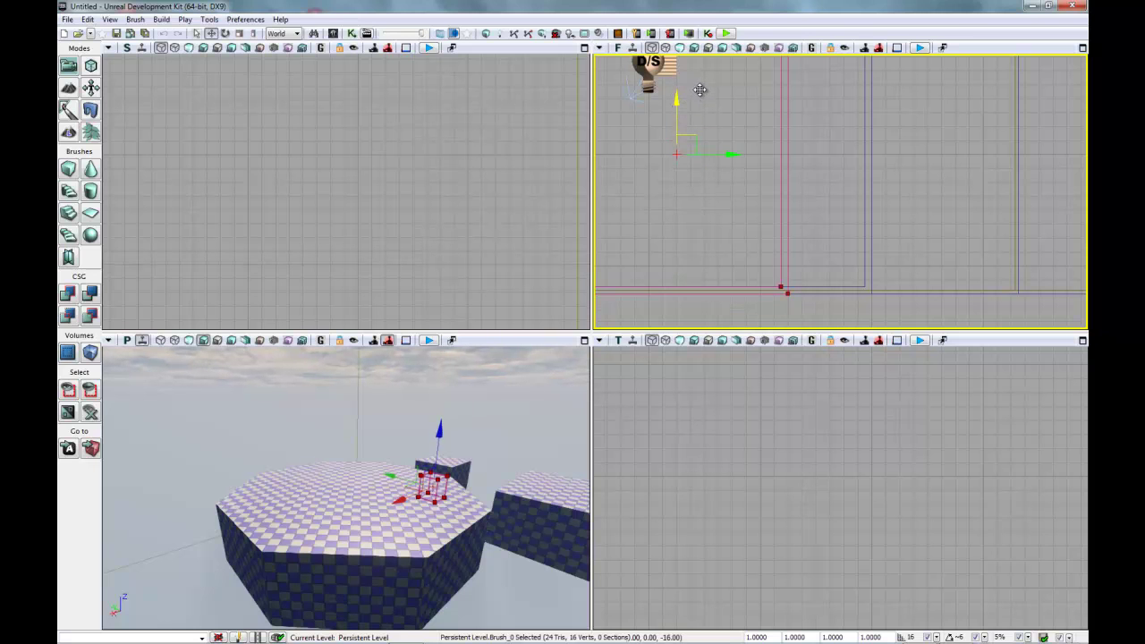
{"action": "left_click", "coordinate": [1005, 288]}
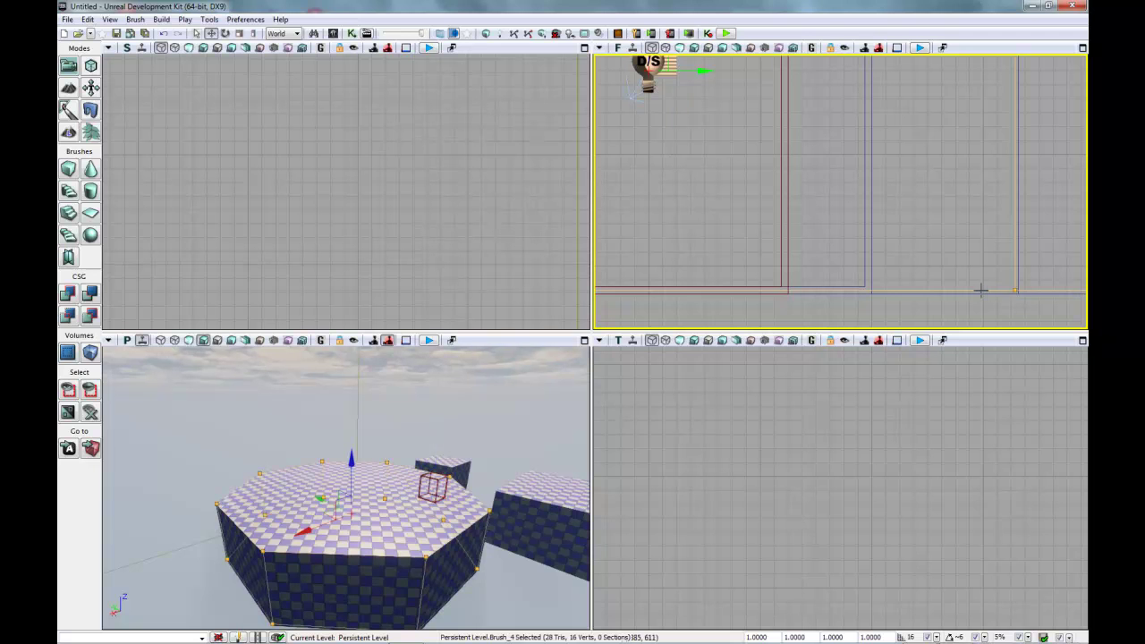
Step: Clear the selection and set the drag grid snap size to 2 units
{"action": "scroll", "coordinate": [916, 270], "scroll_direction": "down", "scroll_amount": 4}
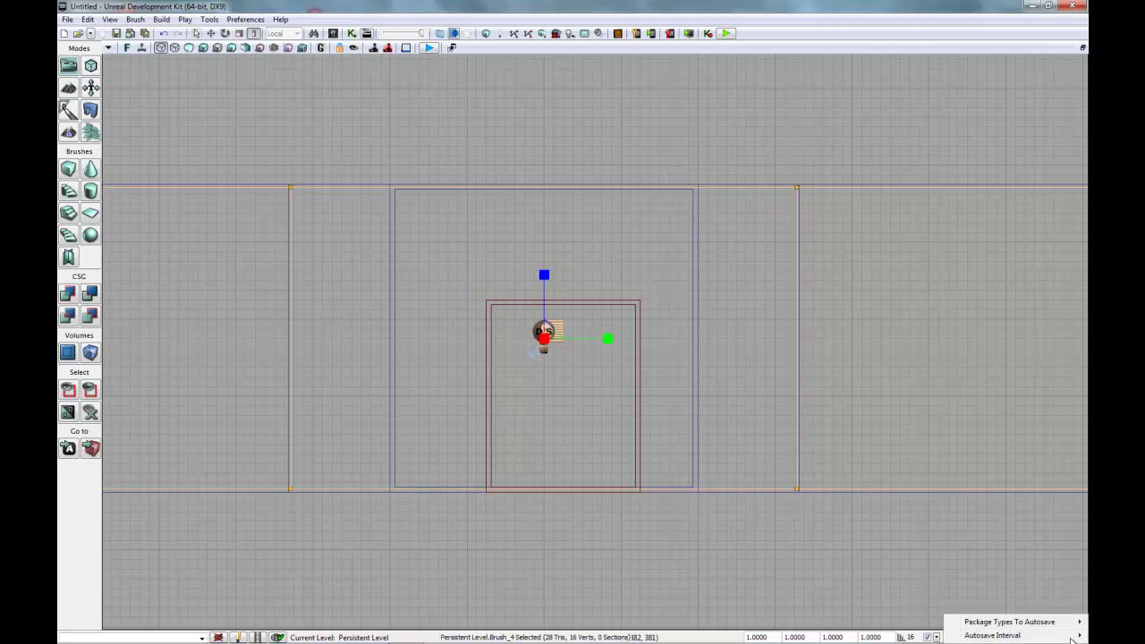
{"action": "left_click", "coordinate": [1032, 577]}
{"action": "left_click", "coordinate": [936, 637]}
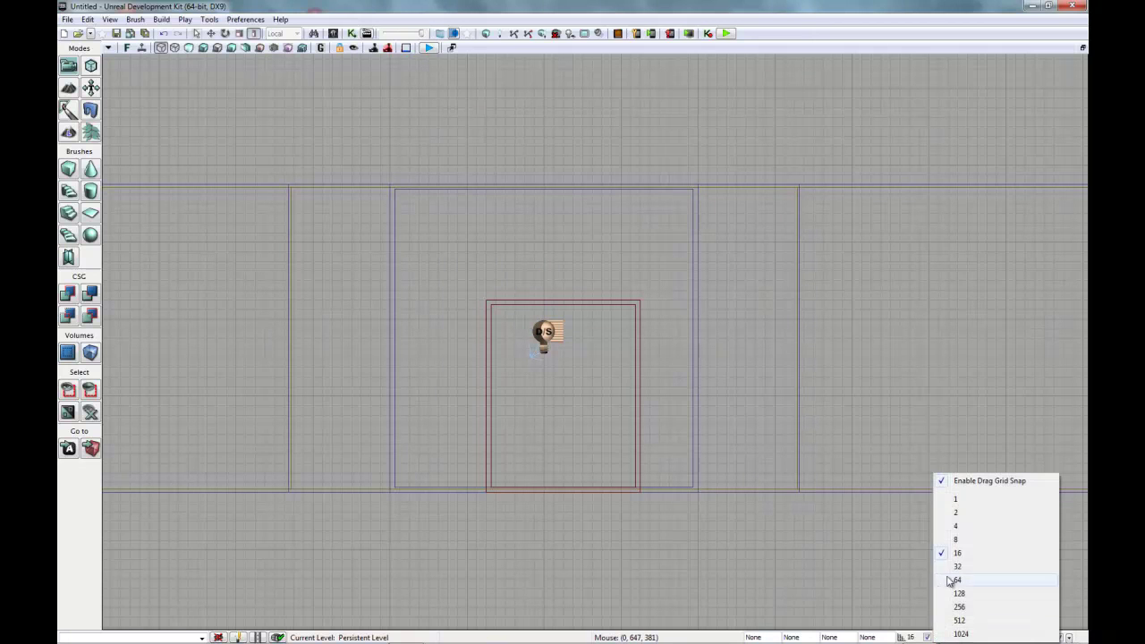
{"action": "left_click", "coordinate": [962, 512]}
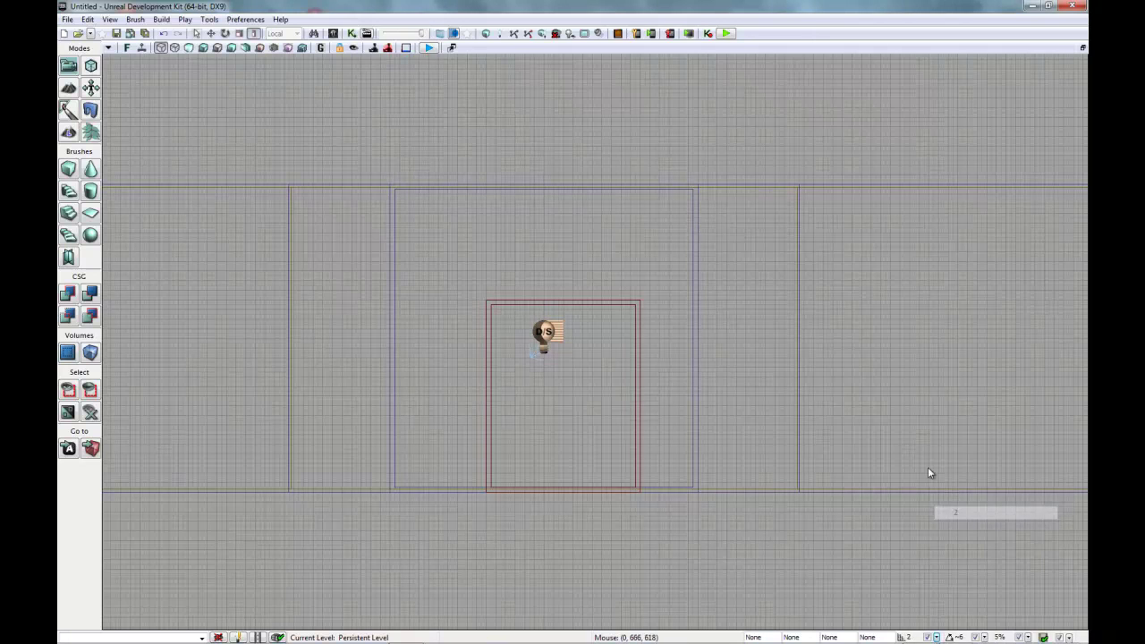
Step: Select the inner octagonal brush, open it for geometry editing and select all of its upper vertices in the front view
{"action": "left_click", "coordinate": [372, 187]}
{"action": "left_click_drag", "start_coordinate": [543, 274], "coordinate": [542, 271]}
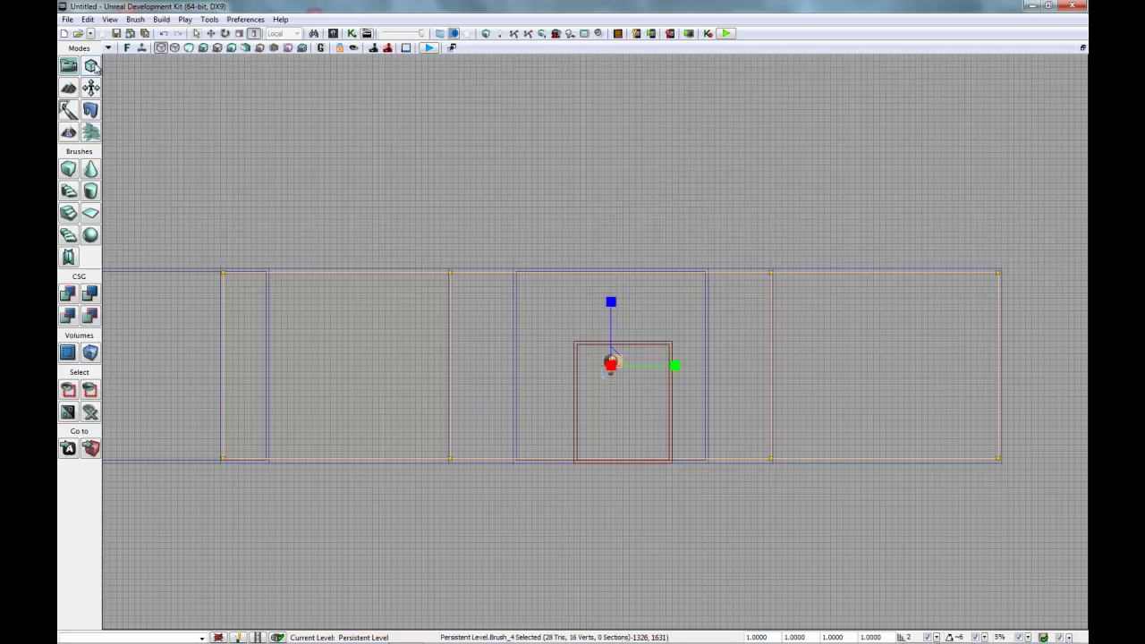
{"action": "left_click", "coordinate": [91, 68]}
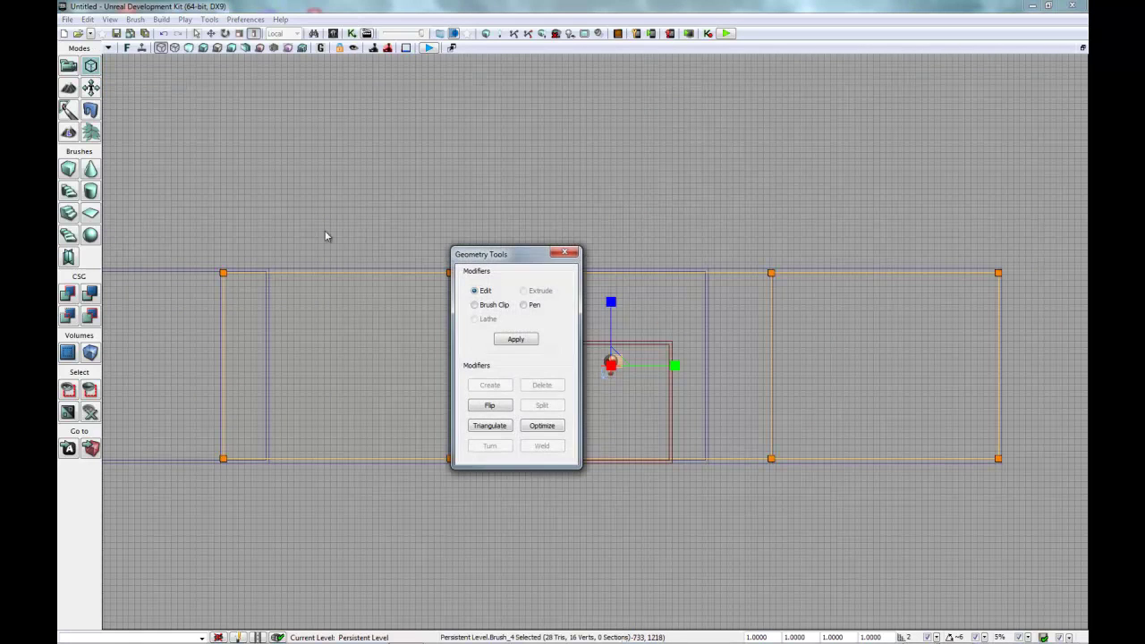
{"action": "mouse_move", "coordinate": [540, 252]}
{"action": "left_mouse_down"}
{"action": "mouse_move", "coordinate": [753, 115]}
{"action": "mouse_move", "coordinate": [817, 42]}
{"action": "mouse_move", "coordinate": [759, 43]}
{"action": "left_mouse_up"}
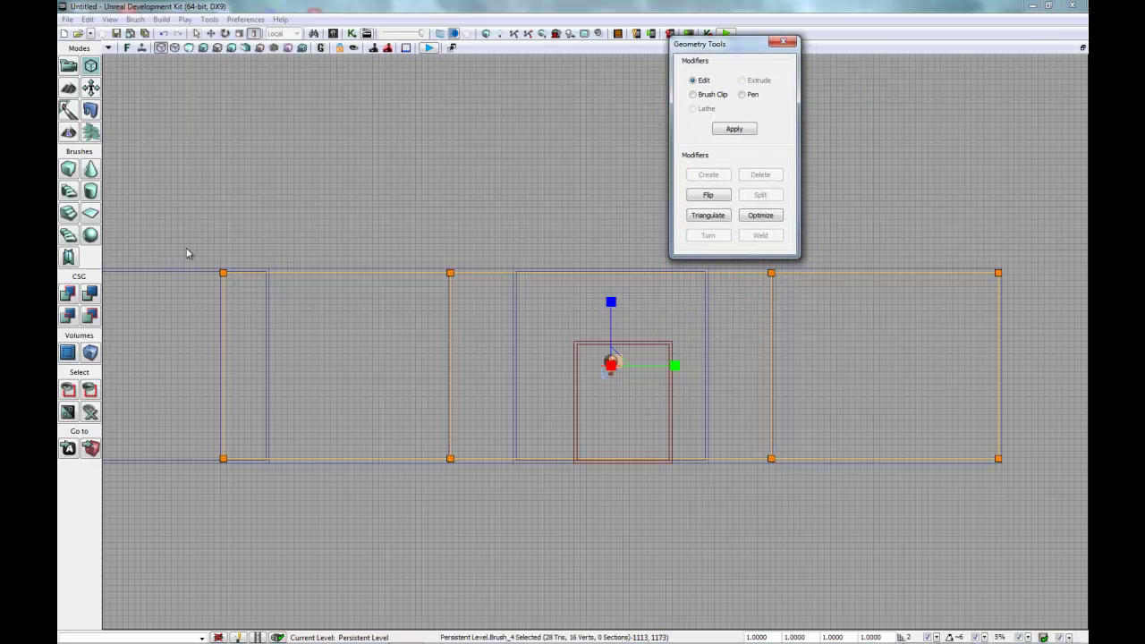
{"action": "mouse_move", "coordinate": [190, 252]}
{"action": "left_mouse_down", "text": "ctrl+alt"}
{"action": "mouse_move", "coordinate": [623, 322]}
{"action": "mouse_move", "coordinate": [1064, 322]}
{"action": "left_mouse_up", "text": "ctrl+alt"}
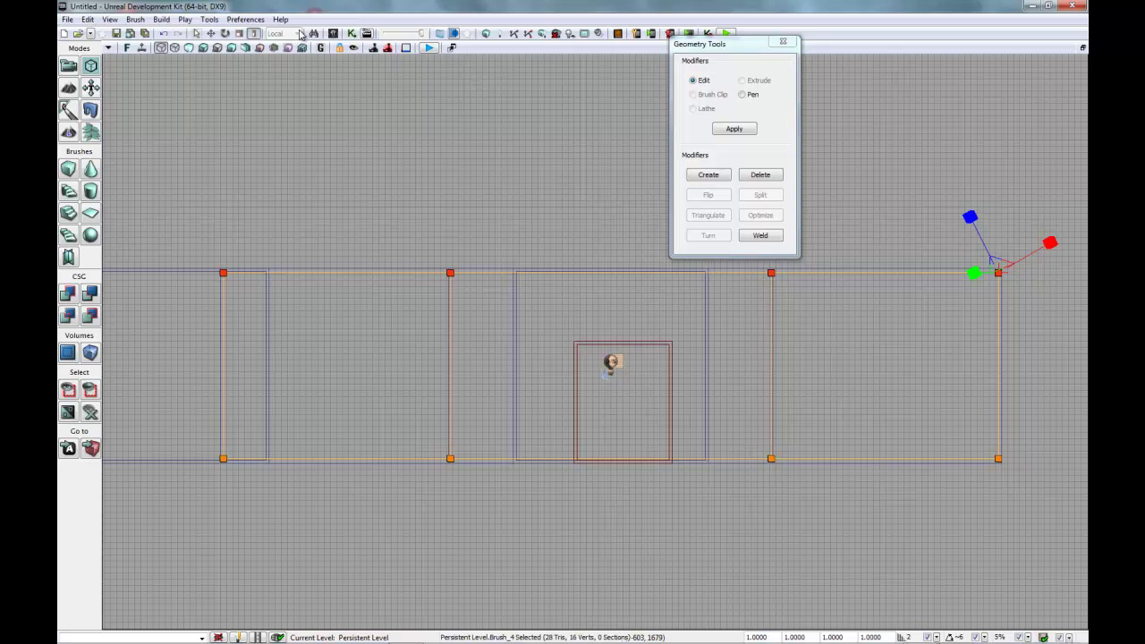
Step: Set the reference coordinate system to World and switch the widget to translation mode
{"action": "left_click", "coordinate": [240, 34]}
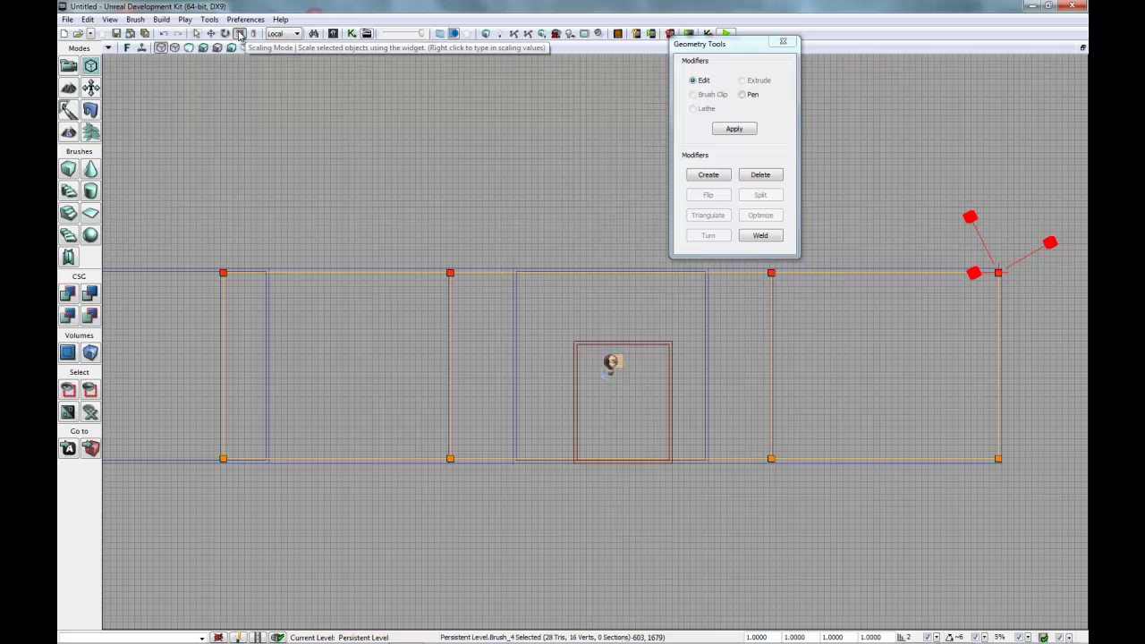
{"action": "left_click", "coordinate": [296, 34]}
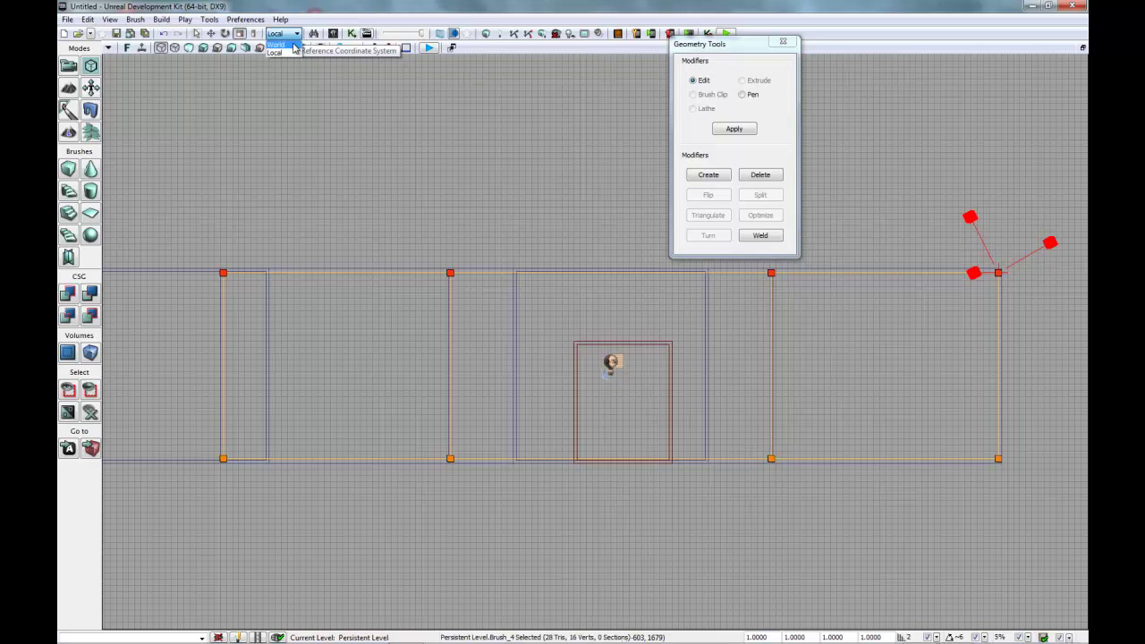
{"action": "left_click", "coordinate": [279, 46]}
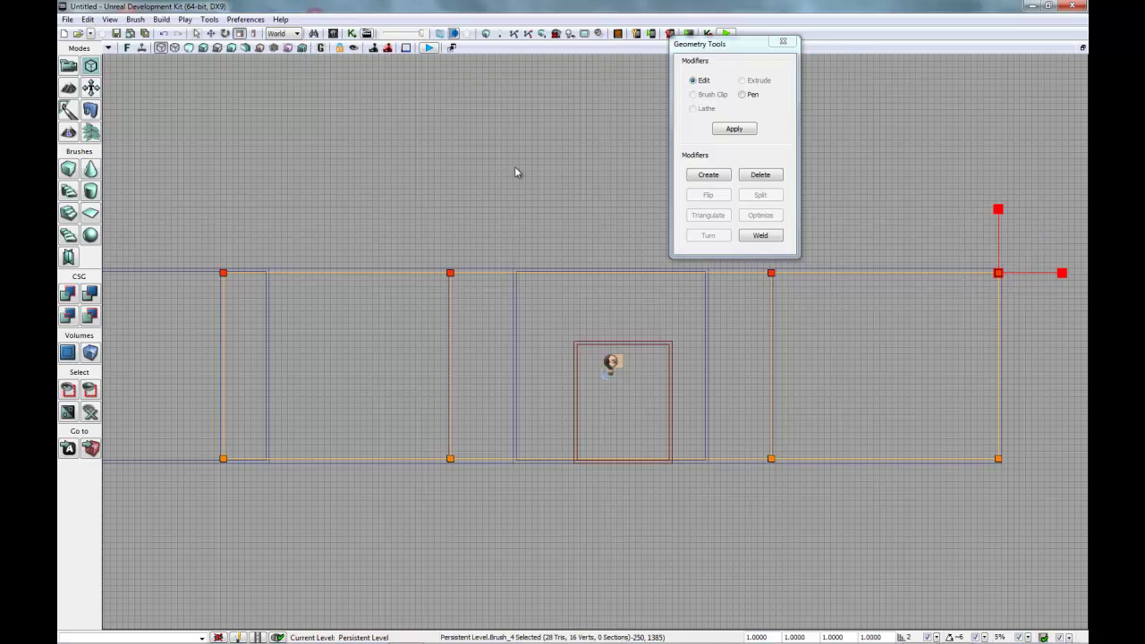
{"action": "left_click", "coordinate": [211, 33]}
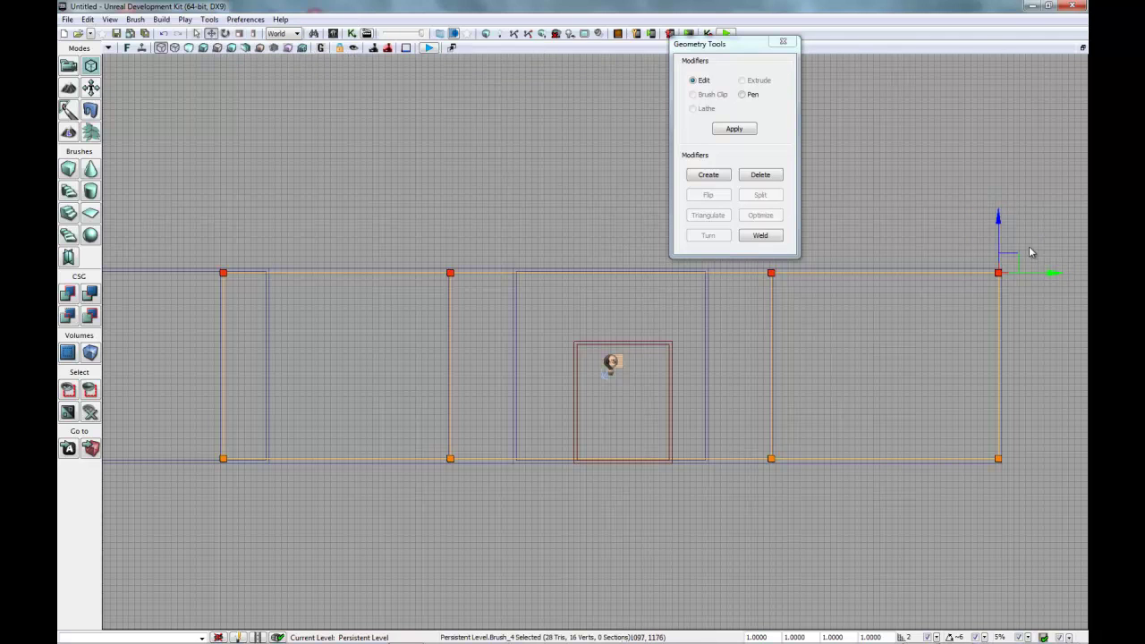
Step: Move the octagonal brush's upper vertices along Z until they line up with the inner ceiling of the square room
{"action": "left_click_drag", "start_coordinate": [998, 216], "coordinate": [997, 213]}
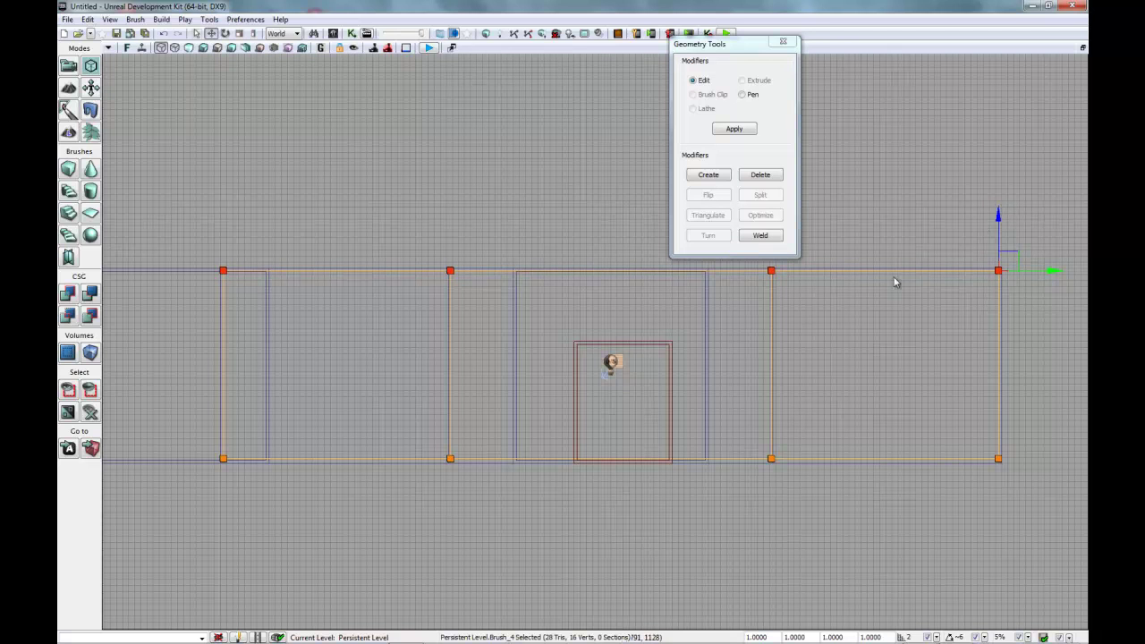
{"action": "scroll", "coordinate": [886, 282], "scroll_direction": "up", "scroll_amount": 4}
{"action": "scroll", "coordinate": [888, 283], "scroll_direction": "up", "scroll_amount": 2}
{"action": "right_click_drag", "start_coordinate": [889, 328], "coordinate": [672, 360]}
{"action": "right_click_drag", "start_coordinate": [757, 332], "coordinate": [827, 350]}
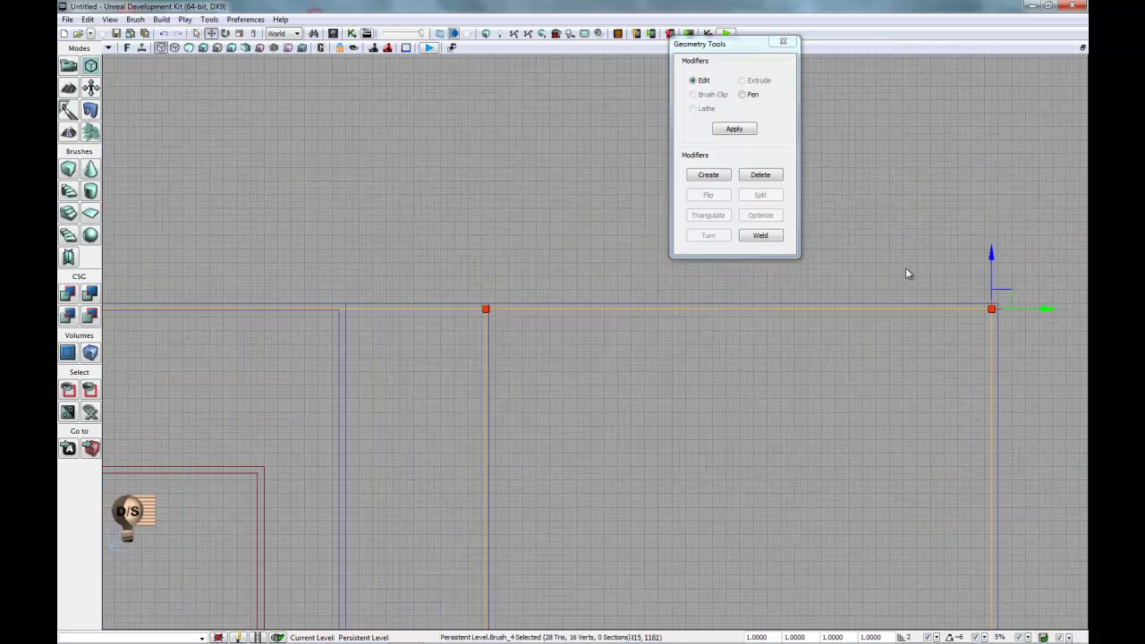
{"action": "left_click_drag", "start_coordinate": [989, 251], "coordinate": [991, 258]}
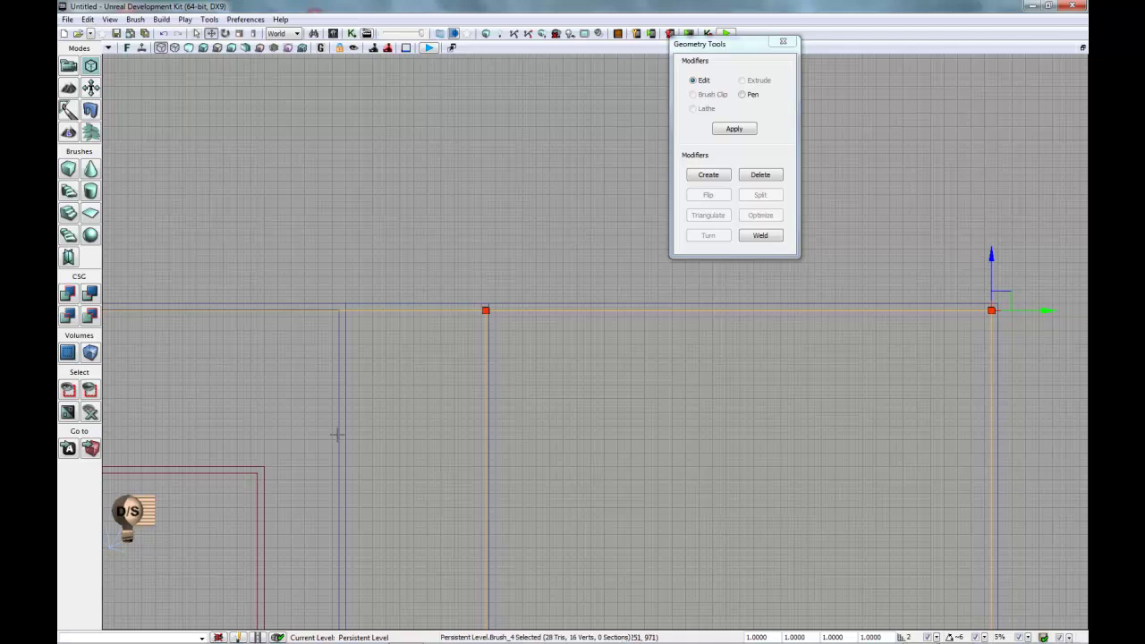
{"action": "scroll", "coordinate": [329, 430], "scroll_direction": "up", "scroll_amount": 2}
{"action": "scroll", "coordinate": [330, 430], "scroll_direction": "up", "scroll_amount": 5}
{"action": "mouse_move", "coordinate": [286, 307]}
{"action": "left_mouse_down"}
{"action": "mouse_move", "coordinate": [399, 320]}
{"action": "mouse_move", "coordinate": [623, 409]}
{"action": "mouse_move", "coordinate": [634, 430]}
{"action": "mouse_move", "coordinate": [617, 333]}
{"action": "mouse_move", "coordinate": [562, 234]}
{"action": "left_mouse_up"}
{"action": "scroll", "coordinate": [634, 431], "scroll_direction": "down", "scroll_amount": 5}
{"action": "scroll", "coordinate": [633, 431], "scroll_direction": "down", "scroll_amount": 5}
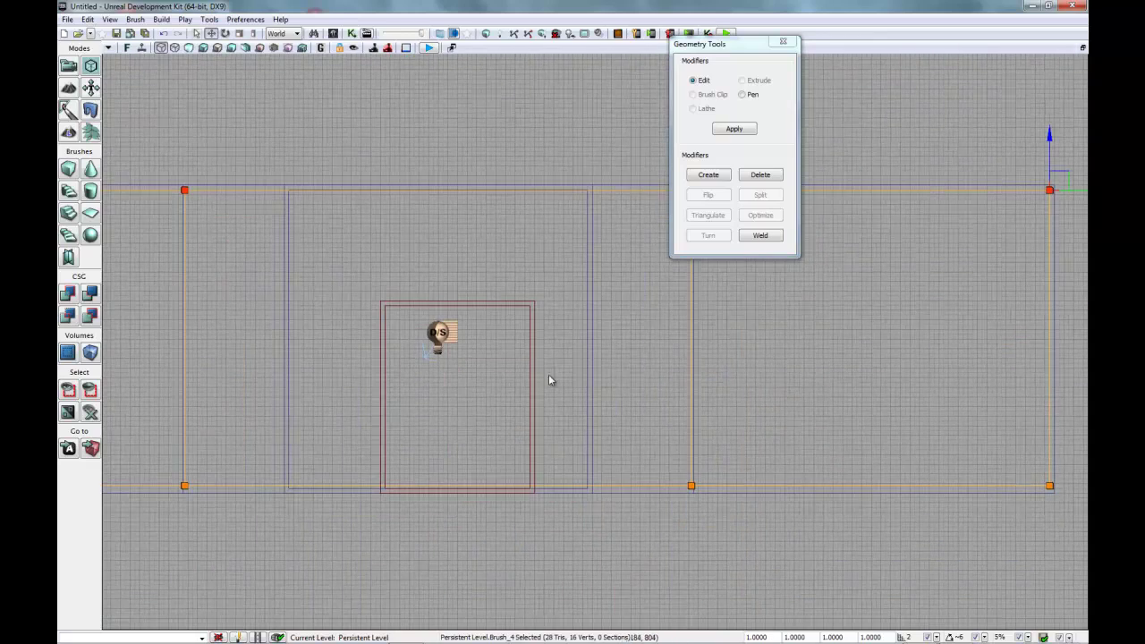
{"action": "scroll", "coordinate": [676, 453], "scroll_direction": "down", "scroll_amount": 5}
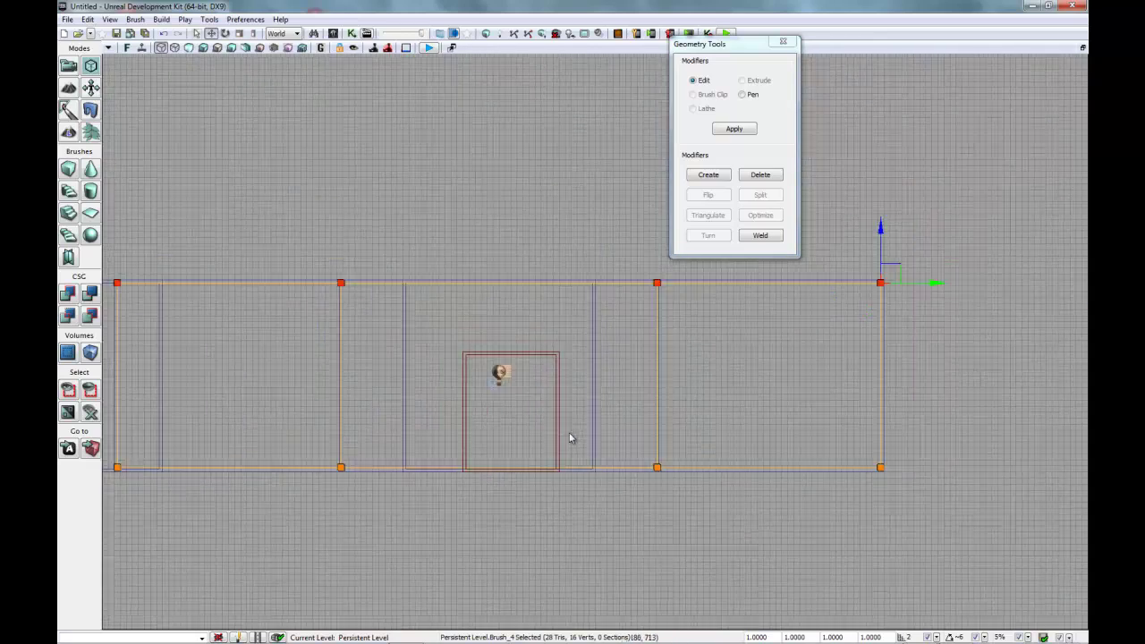
Step: Reselect the inner octagonal brush, select its lower vertices and lower them to the inner floor line of the square room
{"action": "left_click", "coordinate": [358, 502]}
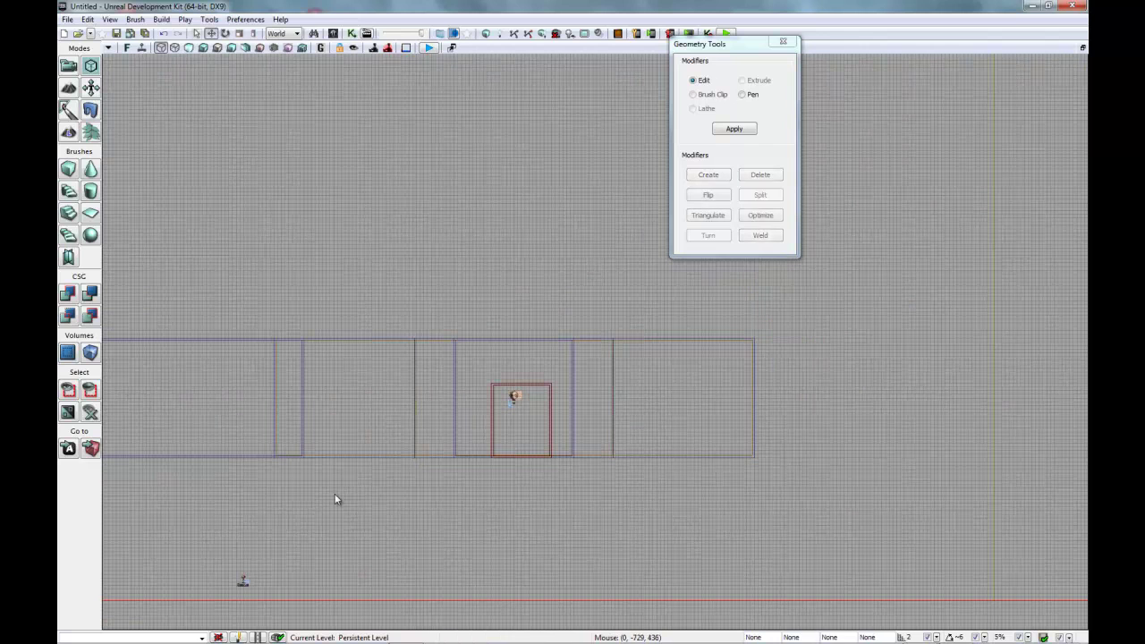
{"action": "left_click", "coordinate": [276, 372]}
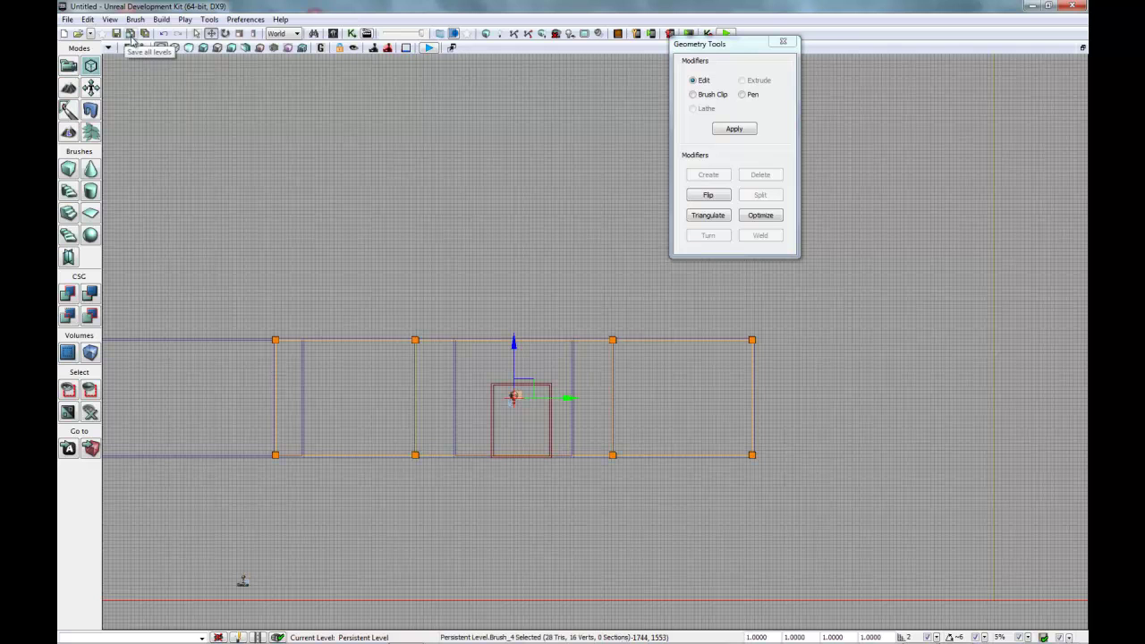
{"action": "mouse_move", "coordinate": [251, 515]}
{"action": "left_mouse_down", "text": "ctrl+alt"}
{"action": "mouse_move", "coordinate": [776, 410]}
{"action": "mouse_move", "coordinate": [883, 409]}
{"action": "left_mouse_up", "text": "ctrl+alt"}
{"action": "scroll", "coordinate": [154, 529], "scroll_direction": "up", "scroll_amount": 4}
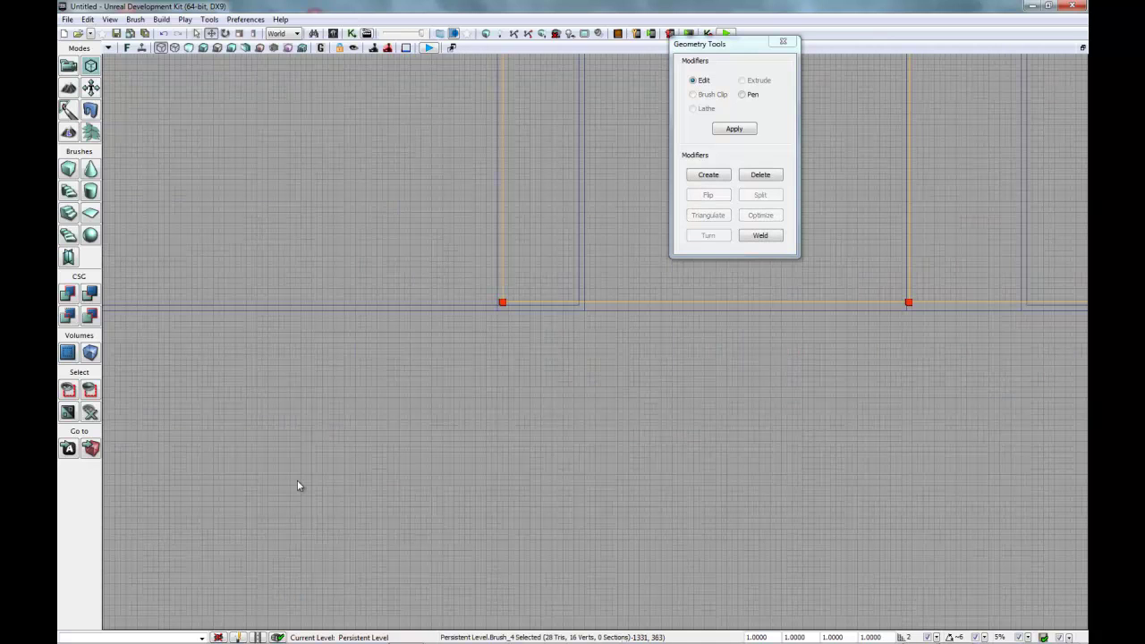
{"action": "right_click_drag", "start_coordinate": [650, 443], "coordinate": [411, 484]}
{"action": "right_click_drag", "start_coordinate": [891, 435], "coordinate": [667, 458]}
{"action": "mouse_move", "coordinate": [1029, 459]}
{"action": "right_mouse_down"}
{"action": "mouse_move", "coordinate": [775, 470]}
{"action": "mouse_move", "coordinate": [853, 482]}
{"action": "right_mouse_up"}
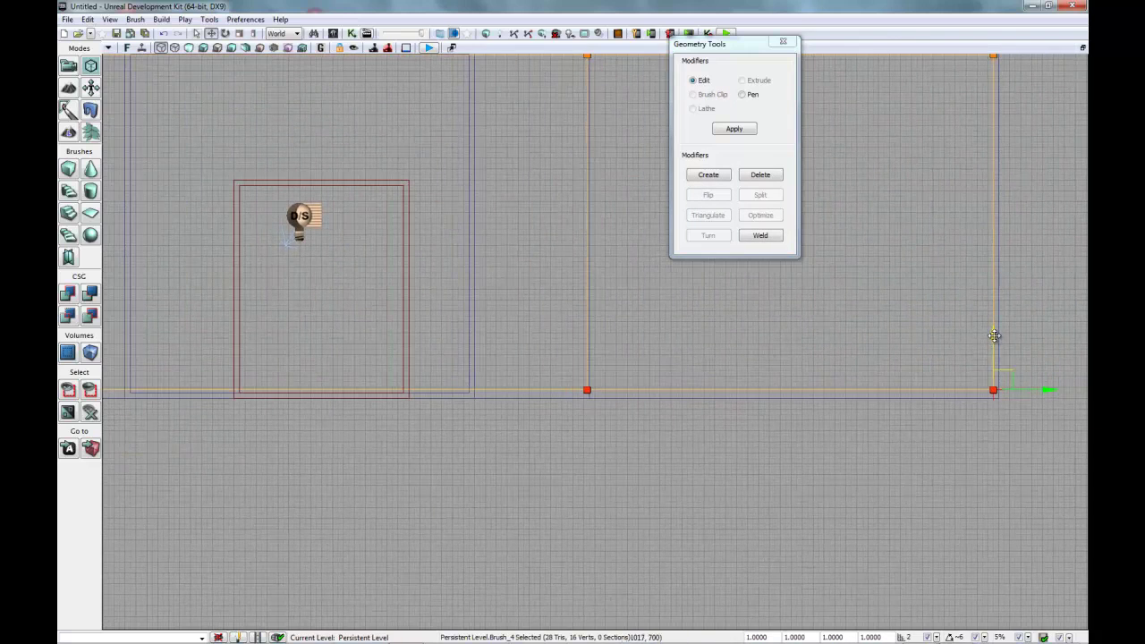
{"action": "left_click_drag", "start_coordinate": [994, 336], "coordinate": [991, 341]}
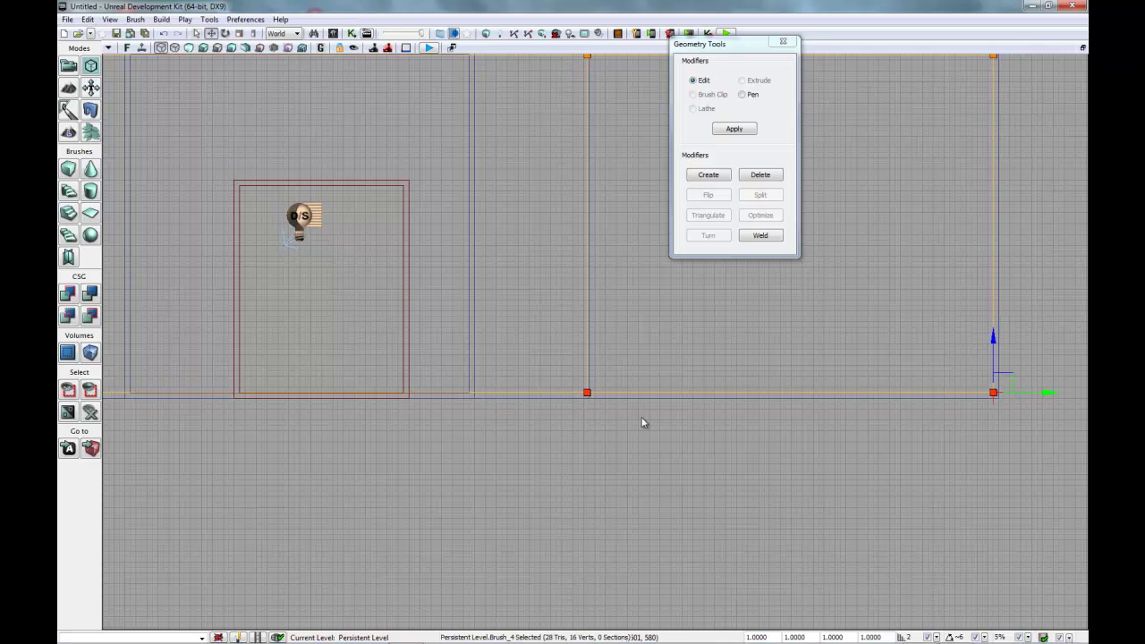
{"action": "scroll", "coordinate": [542, 402], "scroll_direction": "down", "scroll_amount": 1}
{"action": "scroll", "coordinate": [542, 403], "scroll_direction": "down", "scroll_amount": 3}
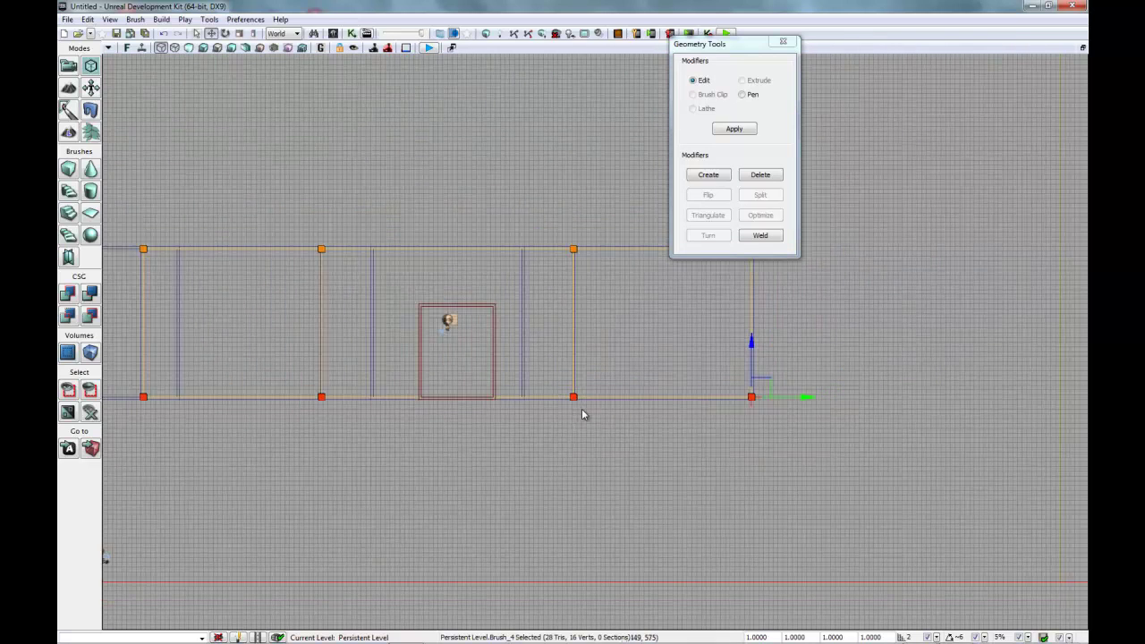
Step: Leave geometry editing, clear the selection, rebuild the level geometry and close the Map Check window
{"action": "left_click", "coordinate": [91, 65]}
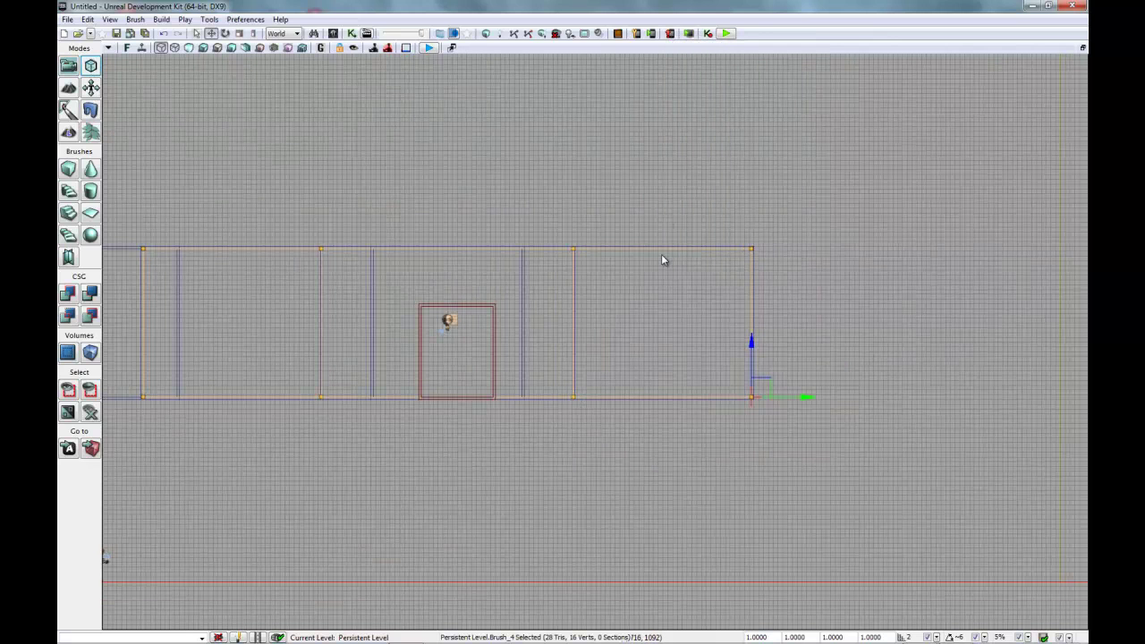
{"action": "mouse_move", "coordinate": [468, 183]}
{"action": "left_mouse_down"}
{"action": "mouse_move", "coordinate": [569, 179]}
{"action": "mouse_move", "coordinate": [681, 205]}
{"action": "mouse_move", "coordinate": [688, 182]}
{"action": "left_mouse_up"}
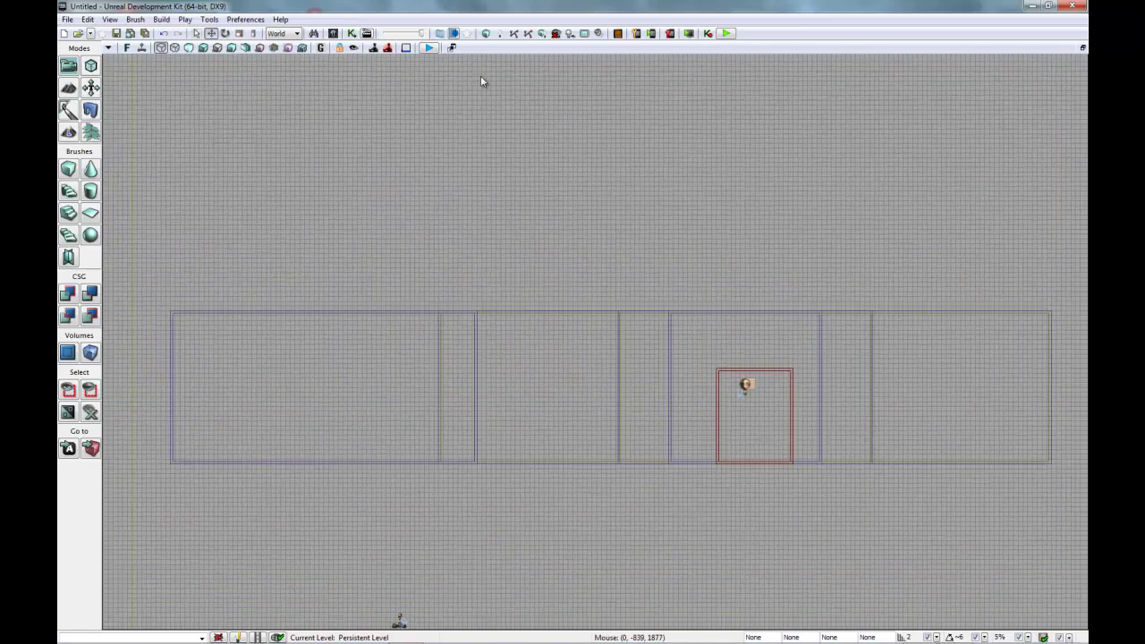
{"action": "left_click", "coordinate": [486, 34]}
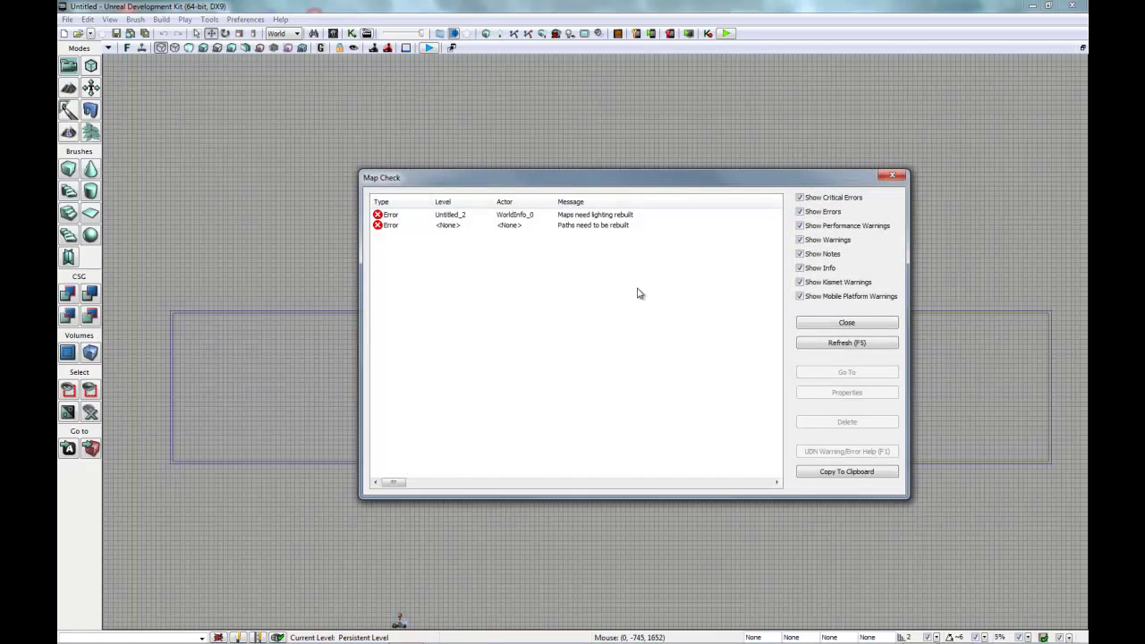
{"action": "left_click", "coordinate": [898, 176]}
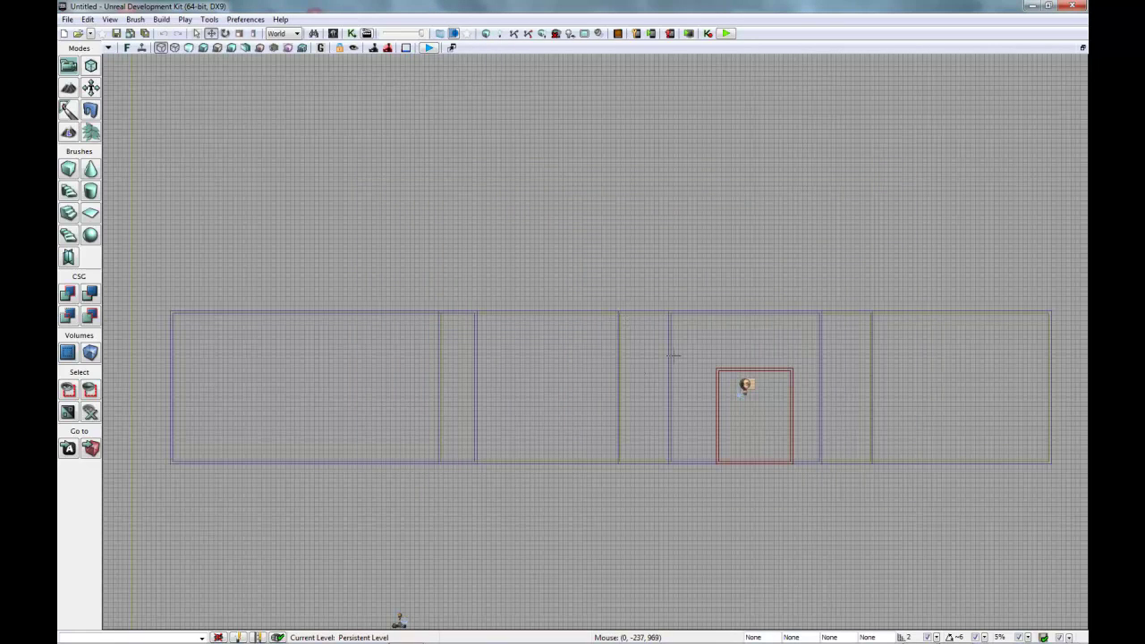
Step: Select the hollow builder brush and restore the four-viewport layout to locate it beside the octagonal room in the top view
{"action": "scroll", "coordinate": [836, 428], "scroll_direction": "up", "scroll_amount": 11}
{"action": "left_click", "coordinate": [646, 536]}
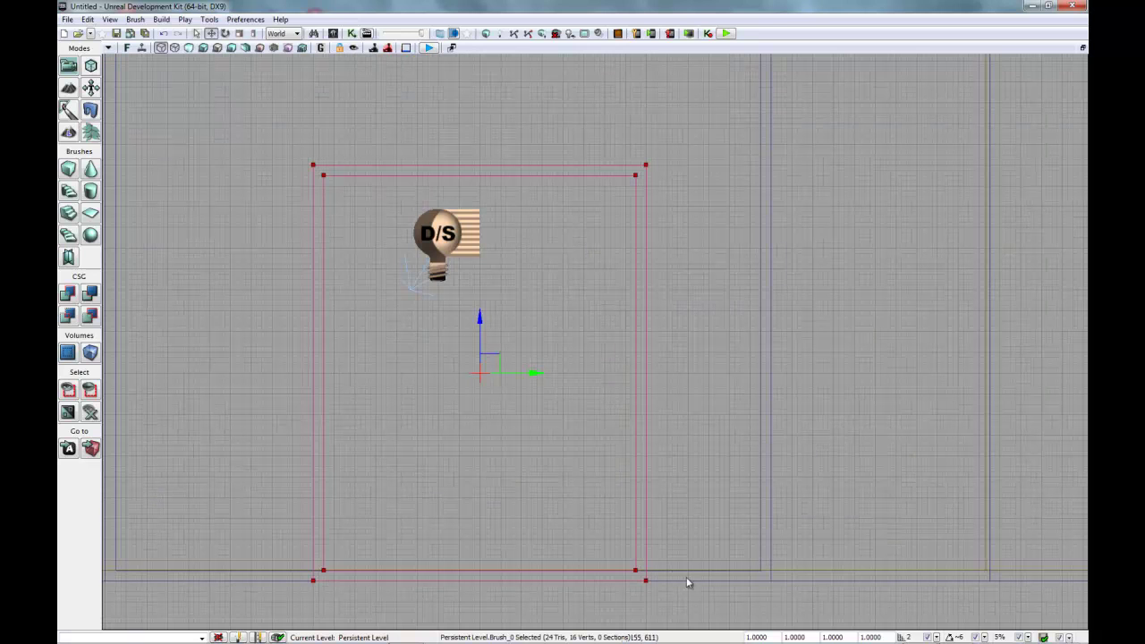
{"action": "scroll", "coordinate": [663, 402], "scroll_direction": "down", "scroll_amount": 6}
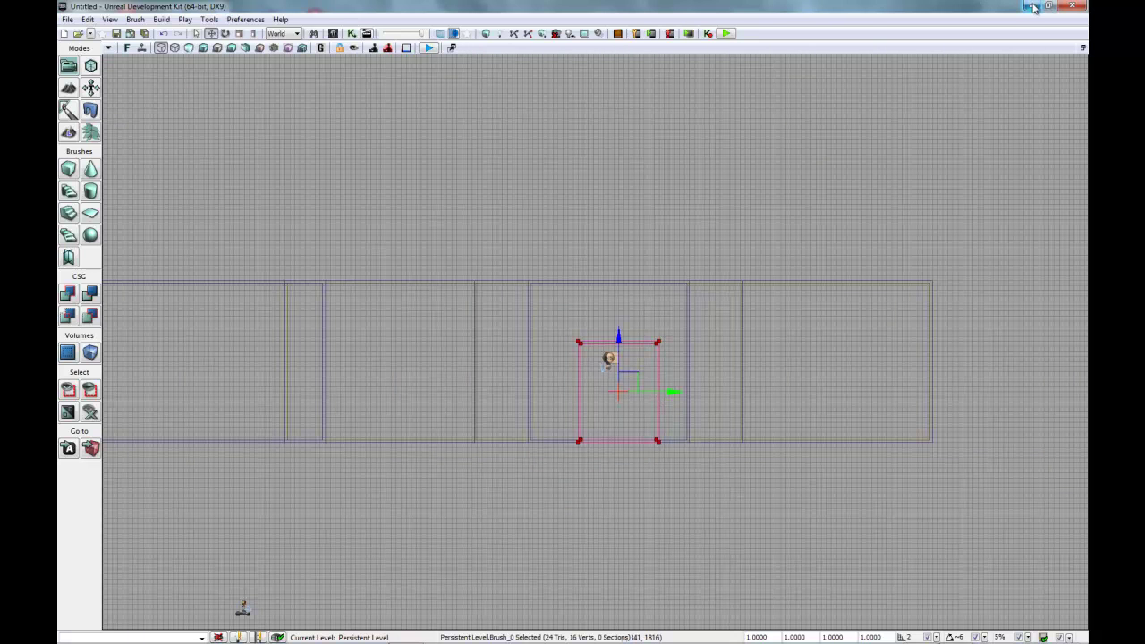
{"action": "left_click", "coordinate": [1081, 47]}
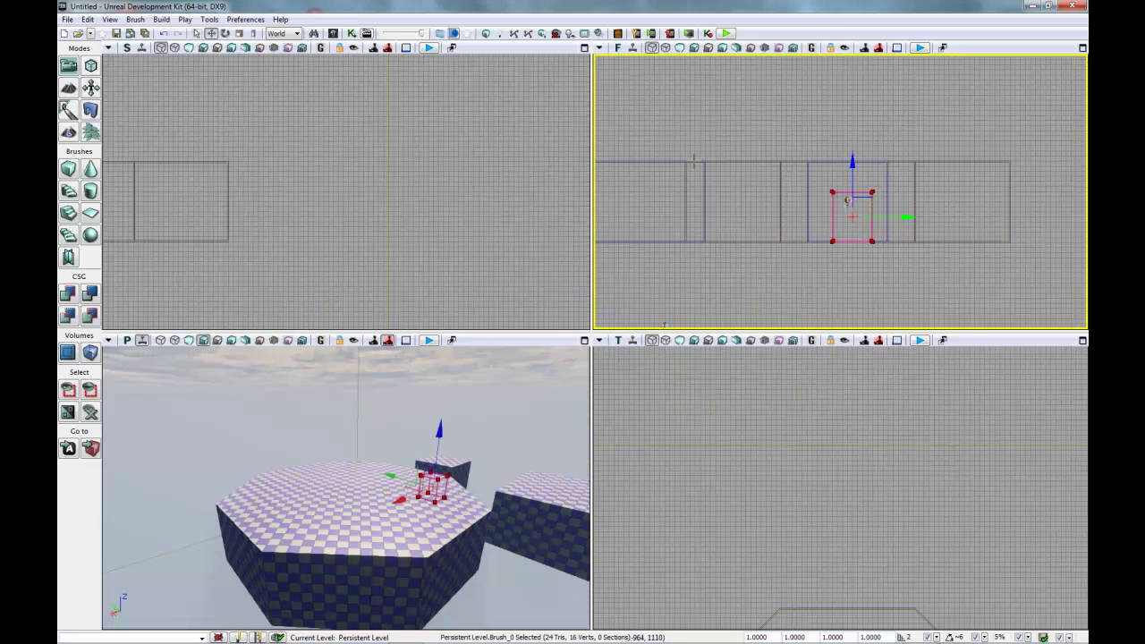
{"action": "right_click_drag", "start_coordinate": [930, 511], "coordinate": [873, 390]}
{"action": "right_click_drag", "start_coordinate": [991, 519], "coordinate": [962, 403]}
{"action": "scroll", "coordinate": [961, 465], "scroll_direction": "down", "scroll_amount": 4}
{"action": "scroll", "coordinate": [936, 465], "scroll_direction": "up", "scroll_amount": 5}
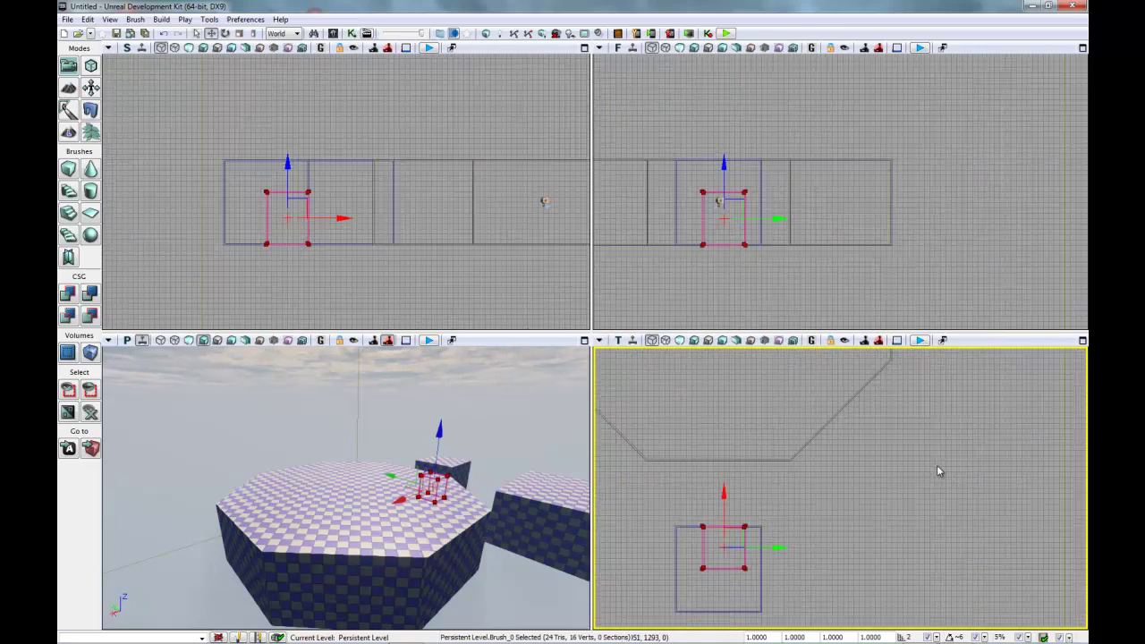
Step: Move the builder brush along X in the top view until its edge meets the octagonal room's outer wall
{"action": "right_click_drag", "start_coordinate": [937, 466], "coordinate": [1076, 391]}
{"action": "mouse_move", "coordinate": [759, 492]}
{"action": "left_mouse_down"}
{"action": "mouse_move", "coordinate": [760, 390]}
{"action": "mouse_move", "coordinate": [817, 411]}
{"action": "mouse_move", "coordinate": [801, 411]}
{"action": "left_mouse_up"}
{"action": "mouse_move", "coordinate": [838, 409]}
{"action": "right_mouse_down"}
{"action": "mouse_move", "coordinate": [848, 466]}
{"action": "mouse_move", "coordinate": [955, 515]}
{"action": "mouse_move", "coordinate": [1006, 519]}
{"action": "right_mouse_up"}
{"action": "scroll", "coordinate": [848, 466], "scroll_direction": "up", "scroll_amount": 8}
{"action": "scroll", "coordinate": [825, 488], "scroll_direction": "up", "scroll_amount": 2}
{"action": "right_click_drag", "start_coordinate": [800, 467], "coordinate": [836, 506]}
{"action": "left_click_drag", "start_coordinate": [782, 528], "coordinate": [784, 544]}
{"action": "right_click_drag", "start_coordinate": [880, 426], "coordinate": [878, 377]}
{"action": "scroll", "coordinate": [798, 400], "scroll_direction": "up", "scroll_amount": 3}
{"action": "right_click_drag", "start_coordinate": [792, 402], "coordinate": [1021, 362]}
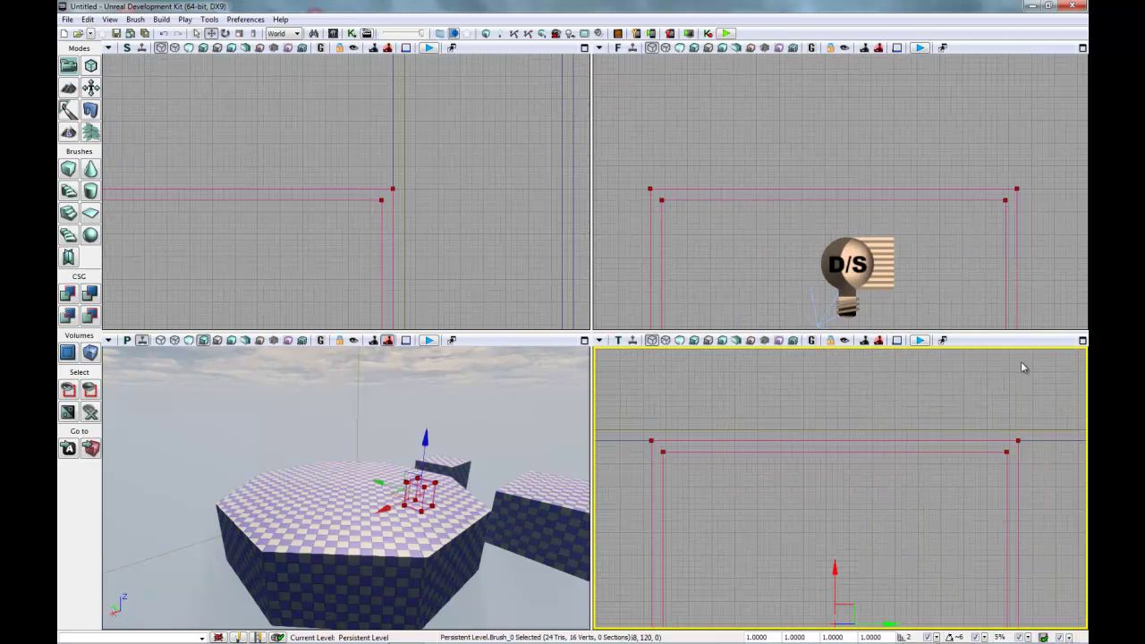
Step: Maximize the top view, open the builder brush for geometry editing and select its vertices nearest the small square room
{"action": "left_click", "coordinate": [1082, 340]}
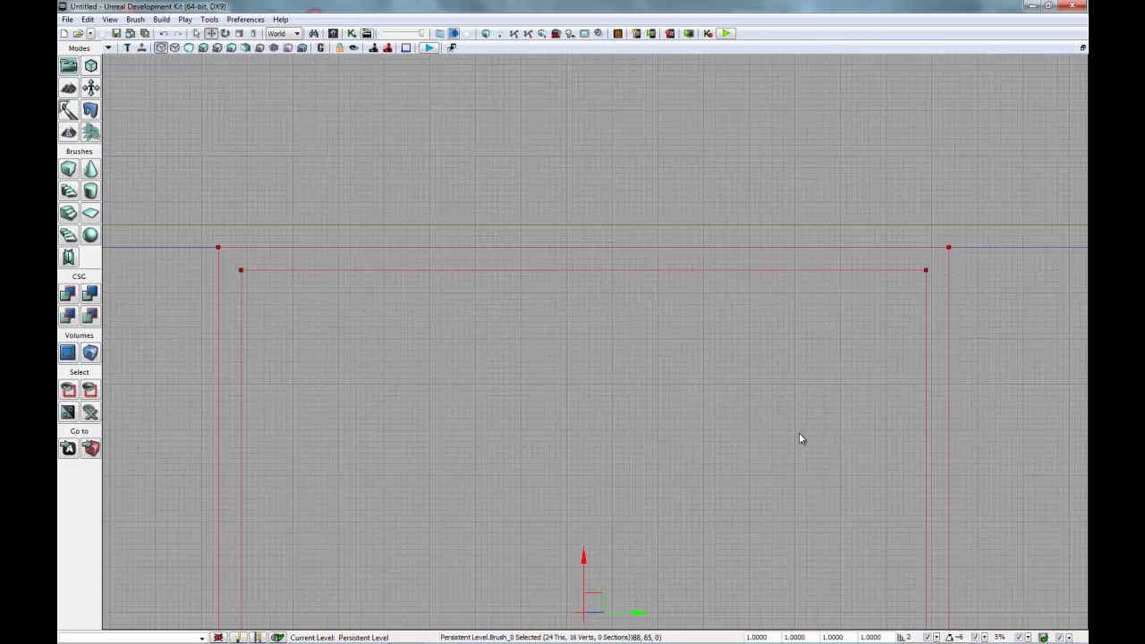
{"action": "scroll", "coordinate": [795, 437], "scroll_direction": "down", "scroll_amount": 5}
{"action": "right_click_drag", "start_coordinate": [794, 430], "coordinate": [764, 370]}
{"action": "scroll", "coordinate": [764, 370], "scroll_direction": "down", "scroll_amount": 7}
{"action": "right_click_drag", "start_coordinate": [897, 421], "coordinate": [802, 393]}
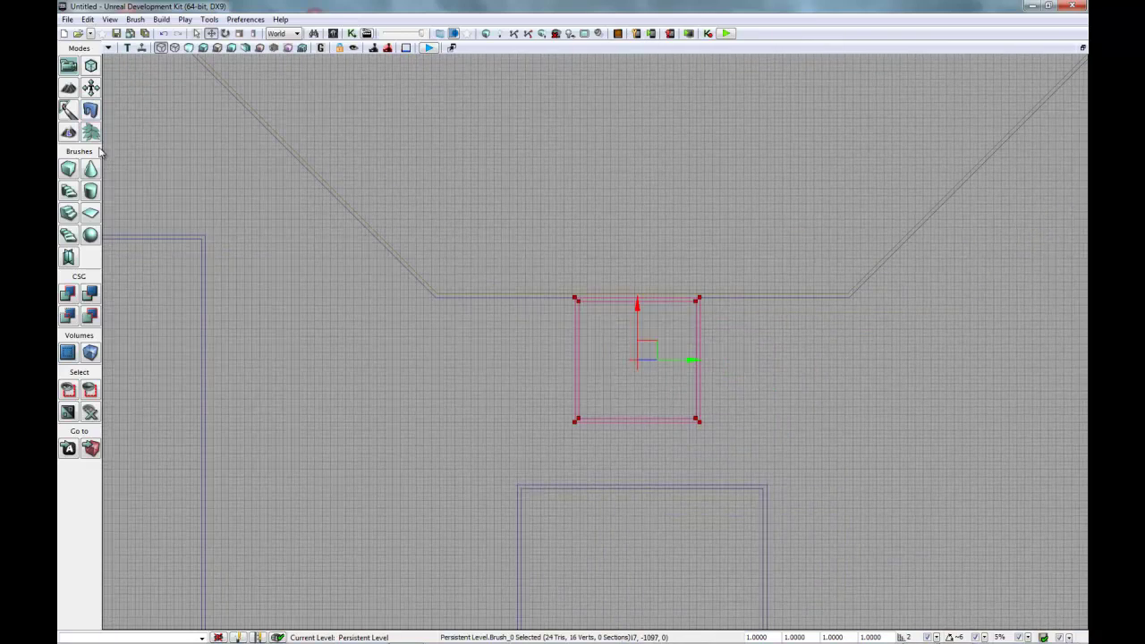
{"action": "left_click", "coordinate": [91, 66]}
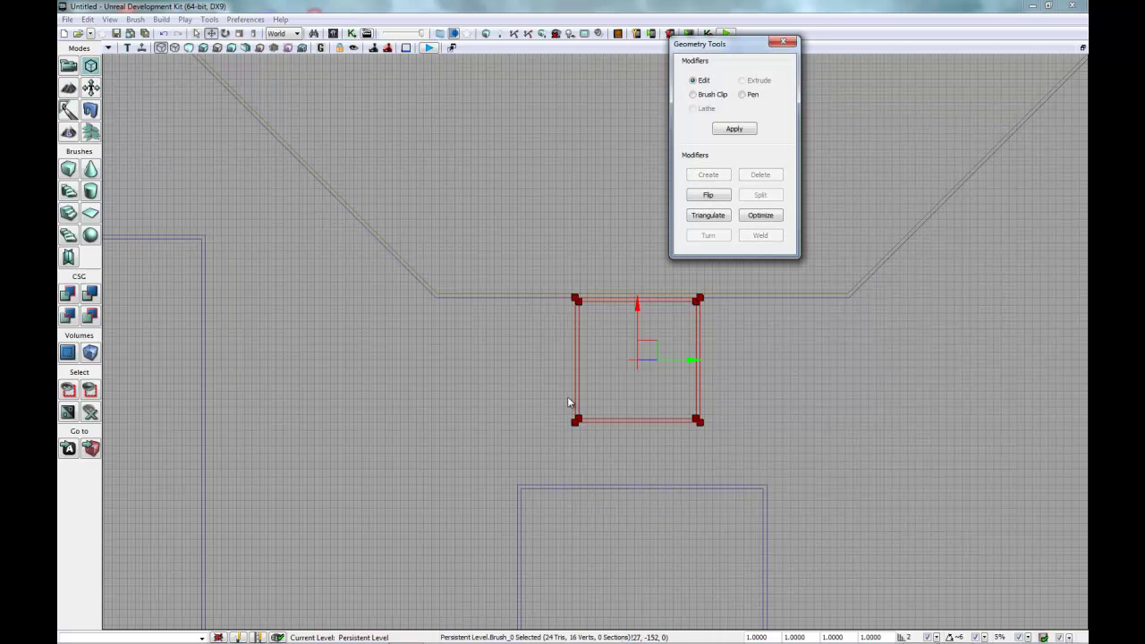
{"action": "left_click_drag", "start_coordinate": [535, 386], "coordinate": [768, 454], "text": "ctrl+alt"}
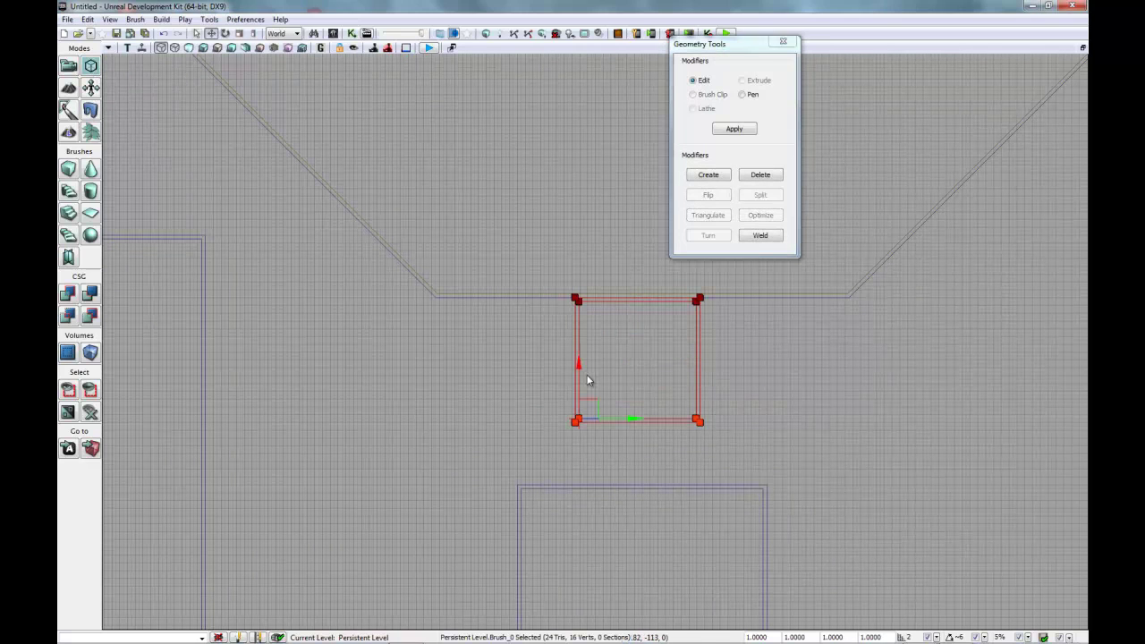
Step: Move the selected vertices along X until the corridor brush reaches the small square room's outer wall
{"action": "left_click_drag", "start_coordinate": [580, 364], "coordinate": [583, 427], "text": "ctrl"}
{"action": "scroll", "coordinate": [582, 426], "scroll_direction": "up", "scroll_amount": 4}
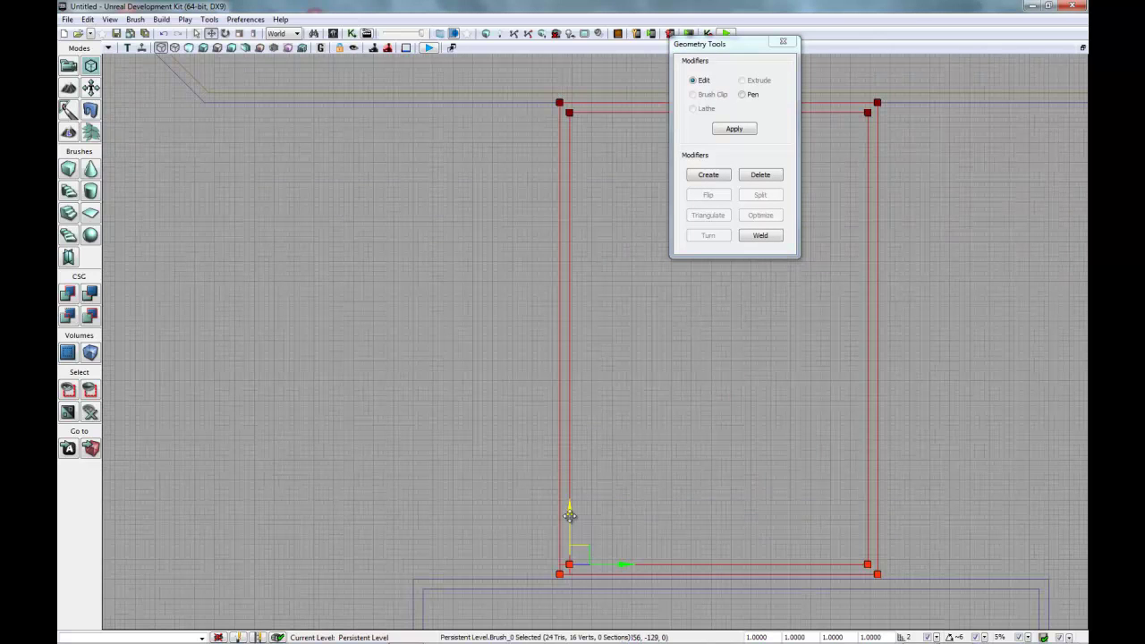
{"action": "left_click_drag", "start_coordinate": [569, 511], "coordinate": [570, 516]}
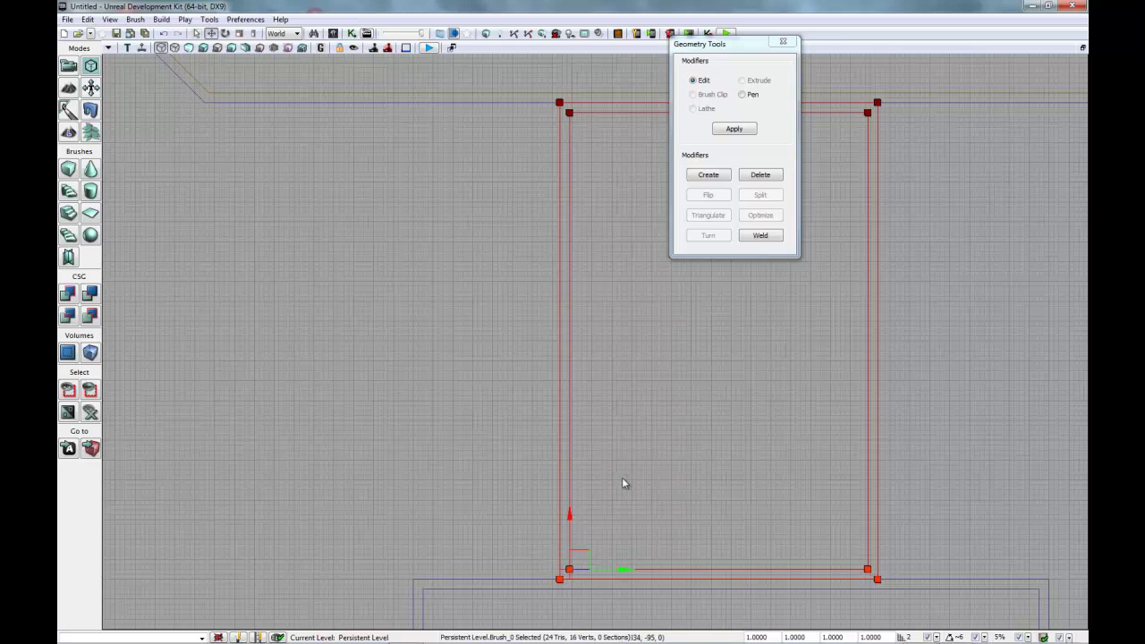
{"action": "scroll", "coordinate": [642, 472], "scroll_direction": "up", "scroll_amount": 2}
{"action": "scroll", "coordinate": [639, 472], "scroll_direction": "down", "scroll_amount": 6}
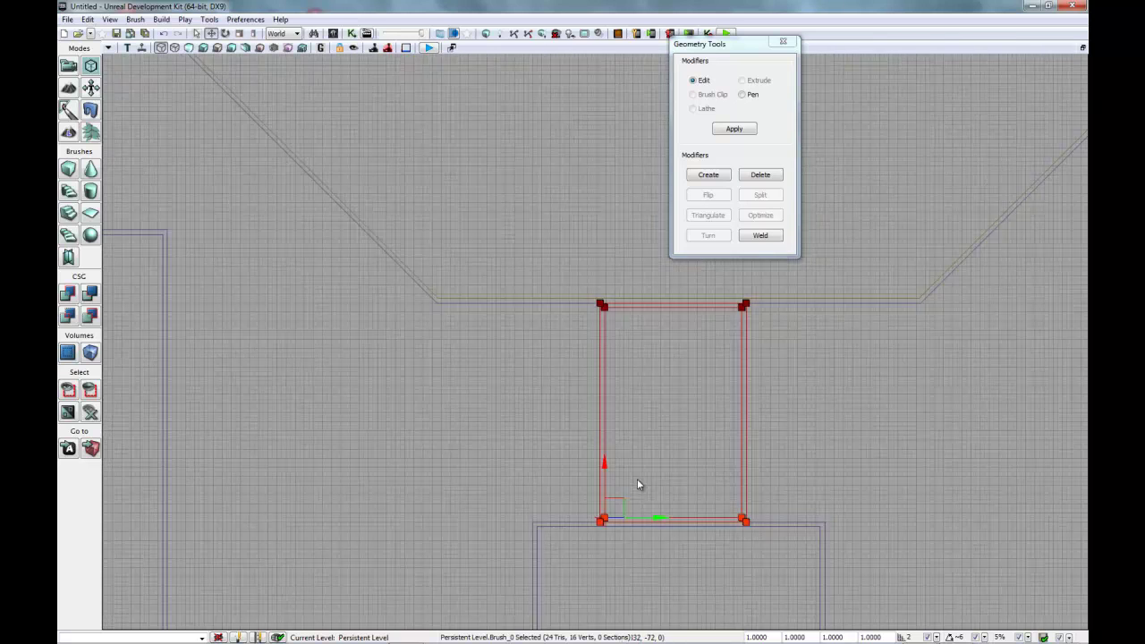
Step: Deselect the vertices and shift the whole corridor brush slightly along Y to centre it on the small square room
{"action": "left_click", "coordinate": [868, 456]}
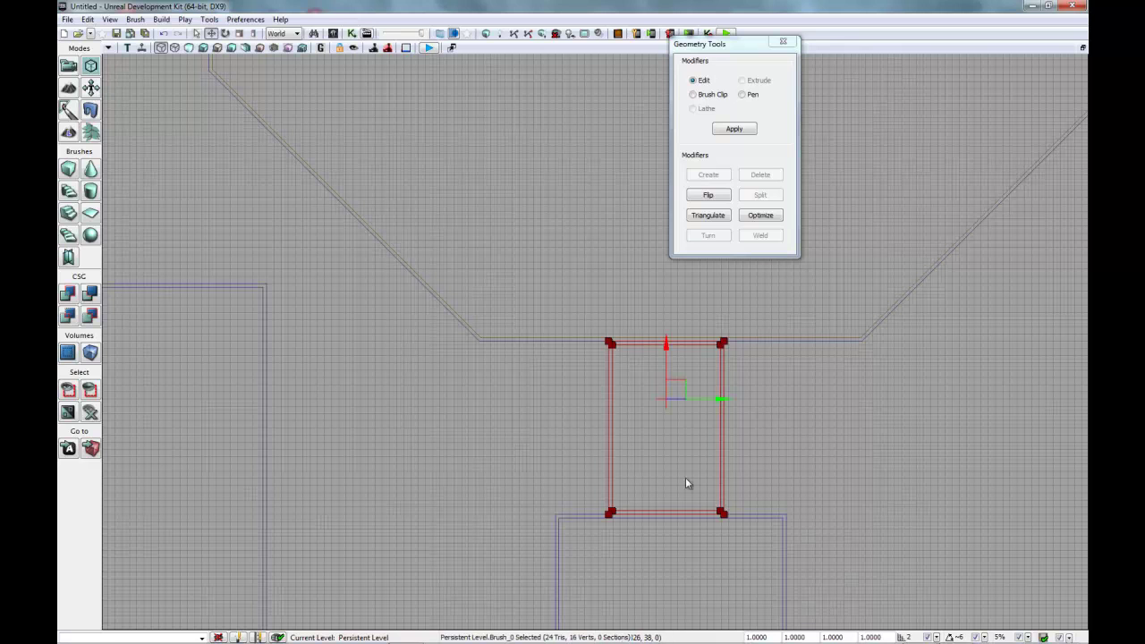
{"action": "left_click_drag", "start_coordinate": [720, 400], "coordinate": [722, 399]}
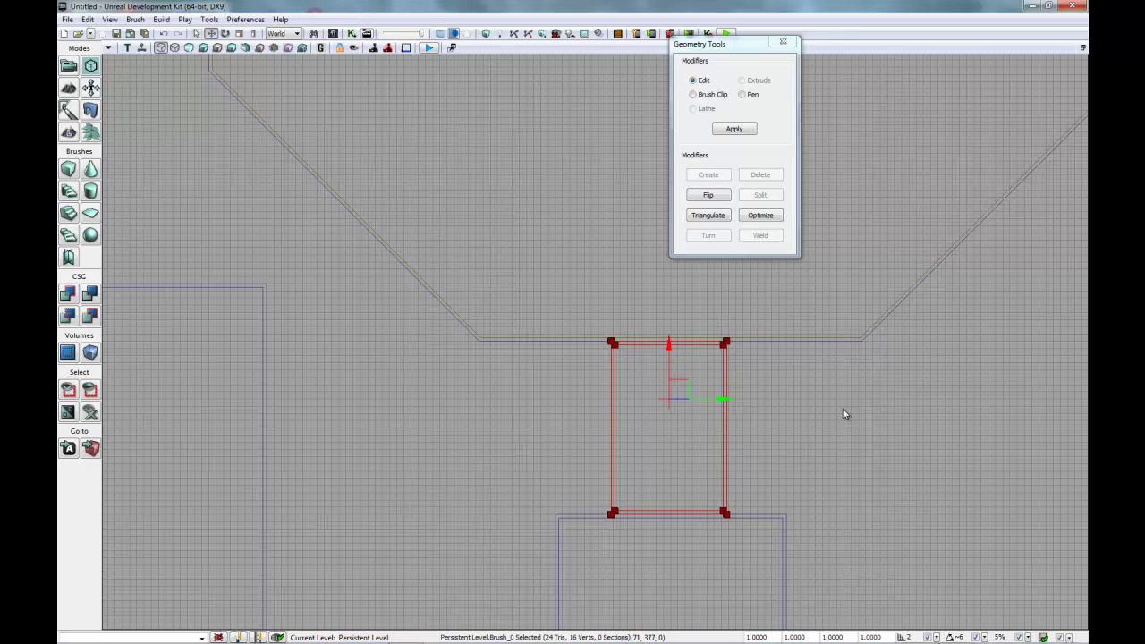
{"action": "scroll", "coordinate": [846, 419], "scroll_direction": "up", "scroll_amount": 1}
{"action": "scroll", "coordinate": [846, 420], "scroll_direction": "down", "scroll_amount": 4}
{"action": "scroll", "coordinate": [838, 435], "scroll_direction": "up", "scroll_amount": 1}
{"action": "left_click_drag", "start_coordinate": [521, 316], "coordinate": [351, 308]}
{"action": "scroll", "coordinate": [905, 494], "scroll_direction": "down", "scroll_amount": 2}
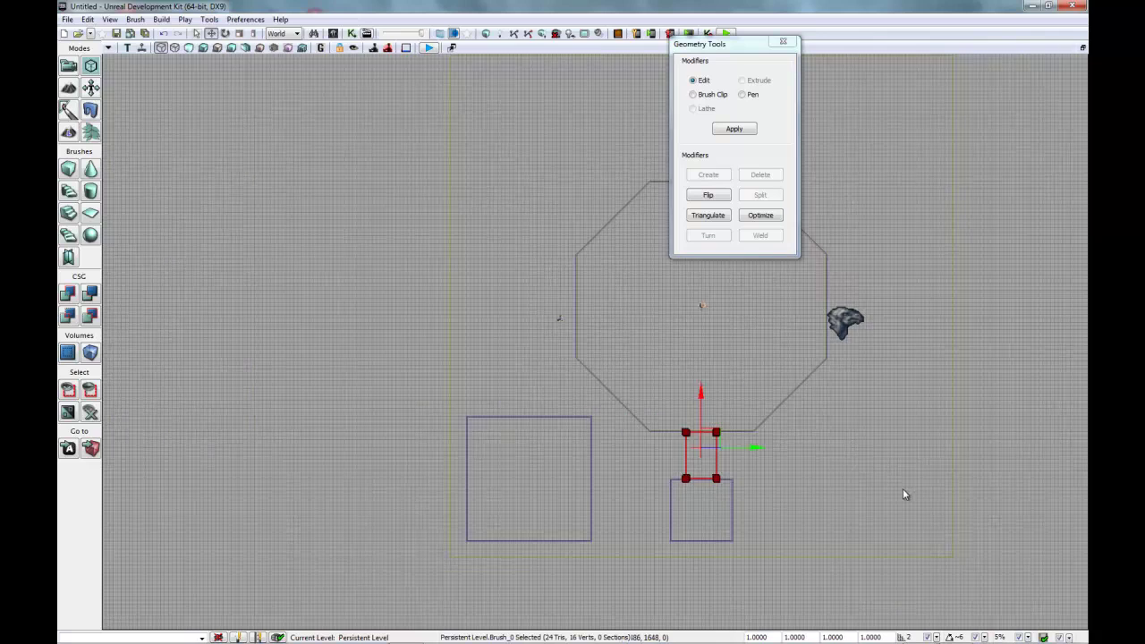
{"action": "scroll", "coordinate": [872, 502], "scroll_direction": "up", "scroll_amount": 1}
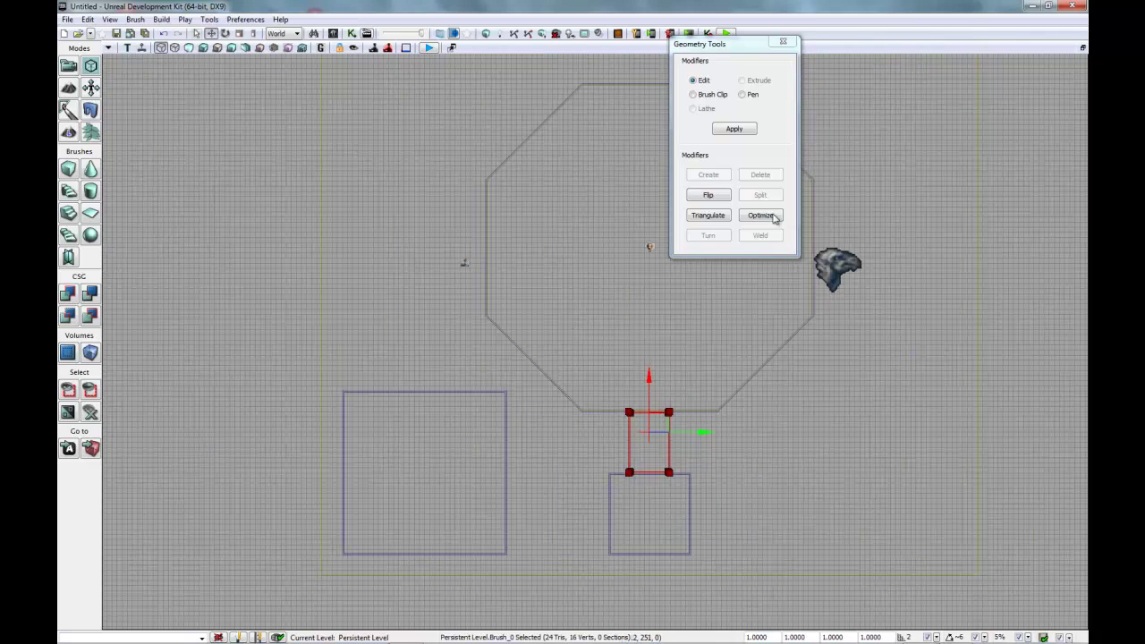
Step: Restore the four-viewport layout and check the corridor brush's floor alignment with the rooms in the side view
{"action": "left_click", "coordinate": [1081, 49]}
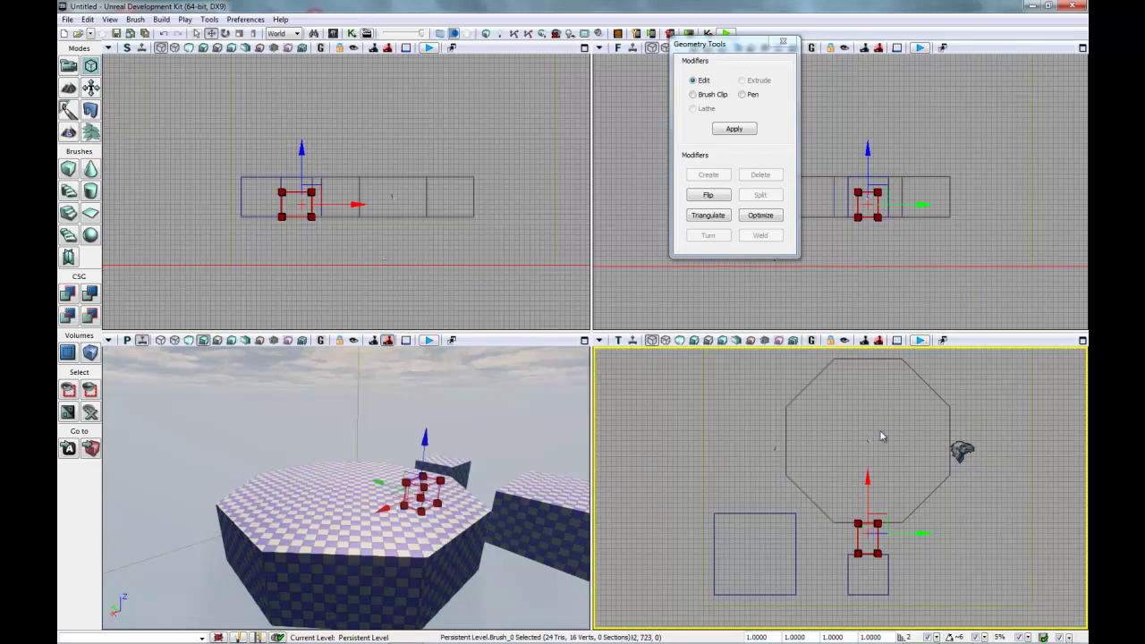
{"action": "scroll", "coordinate": [910, 262], "scroll_direction": "up", "scroll_amount": 5}
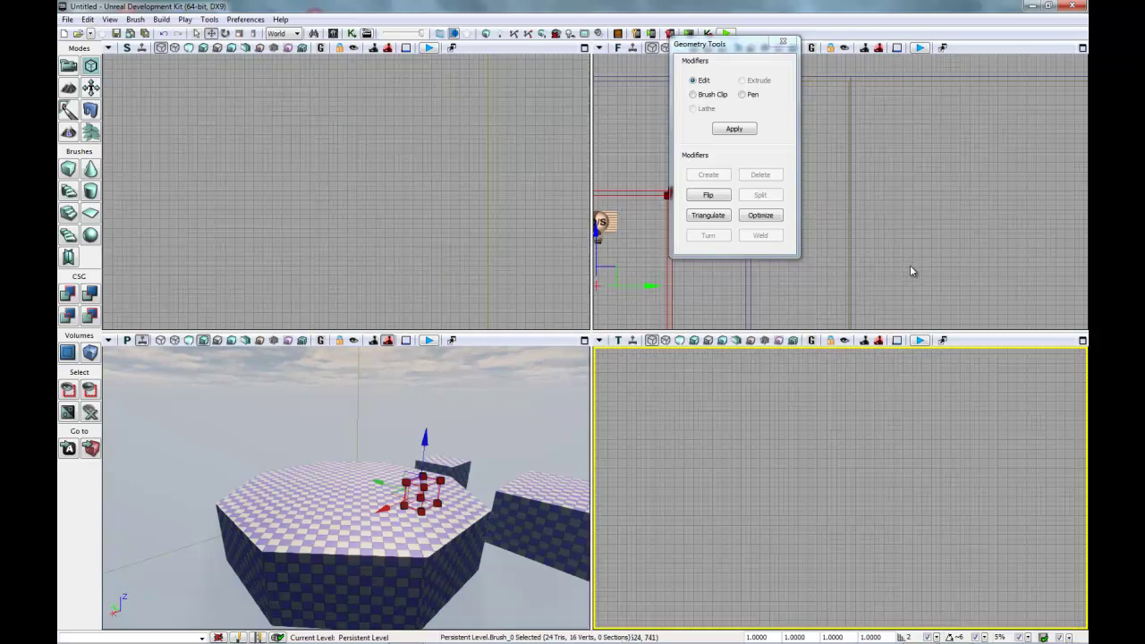
{"action": "mouse_move", "coordinate": [904, 266]}
{"action": "left_mouse_down"}
{"action": "mouse_move", "coordinate": [962, 127]}
{"action": "mouse_move", "coordinate": [989, 197]}
{"action": "left_mouse_up"}
{"action": "scroll", "coordinate": [328, 204], "scroll_direction": "down", "scroll_amount": 6}
{"action": "left_click_drag", "start_coordinate": [326, 209], "coordinate": [535, 219]}
{"action": "left_click_drag", "start_coordinate": [285, 231], "coordinate": [365, 241]}
{"action": "scroll", "coordinate": [365, 240], "scroll_direction": "up", "scroll_amount": 6}
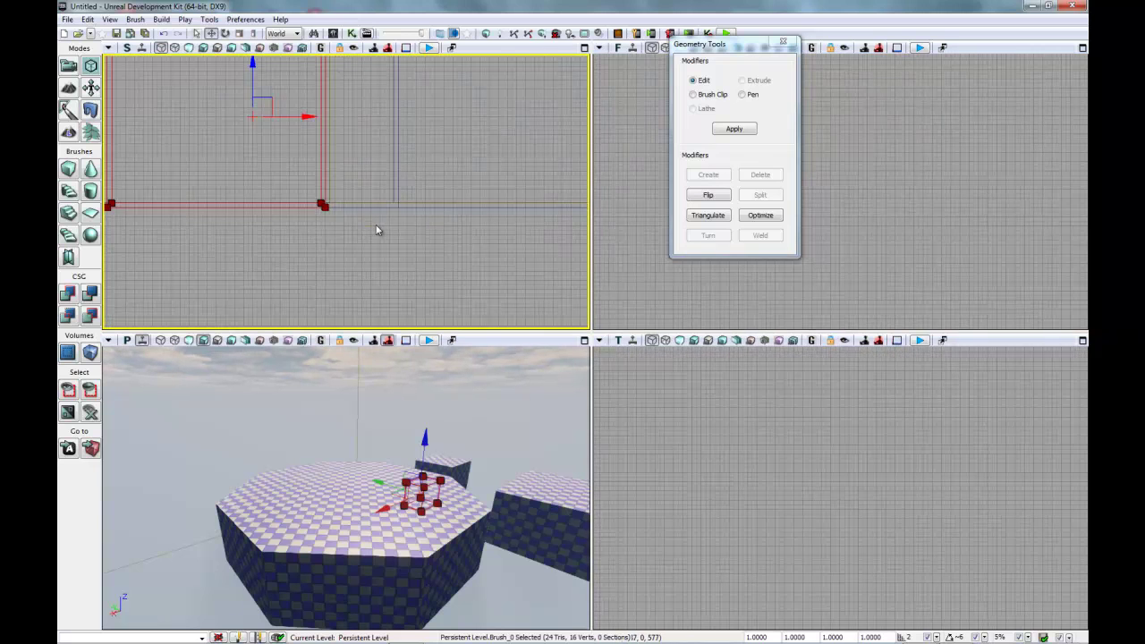
{"action": "scroll", "coordinate": [372, 231], "scroll_direction": "down", "scroll_amount": 2}
Step: Leave geometry editing and add the hollow corridor brush to the level between the octagonal and small square rooms with CSG Add
{"action": "left_click", "coordinate": [783, 41]}
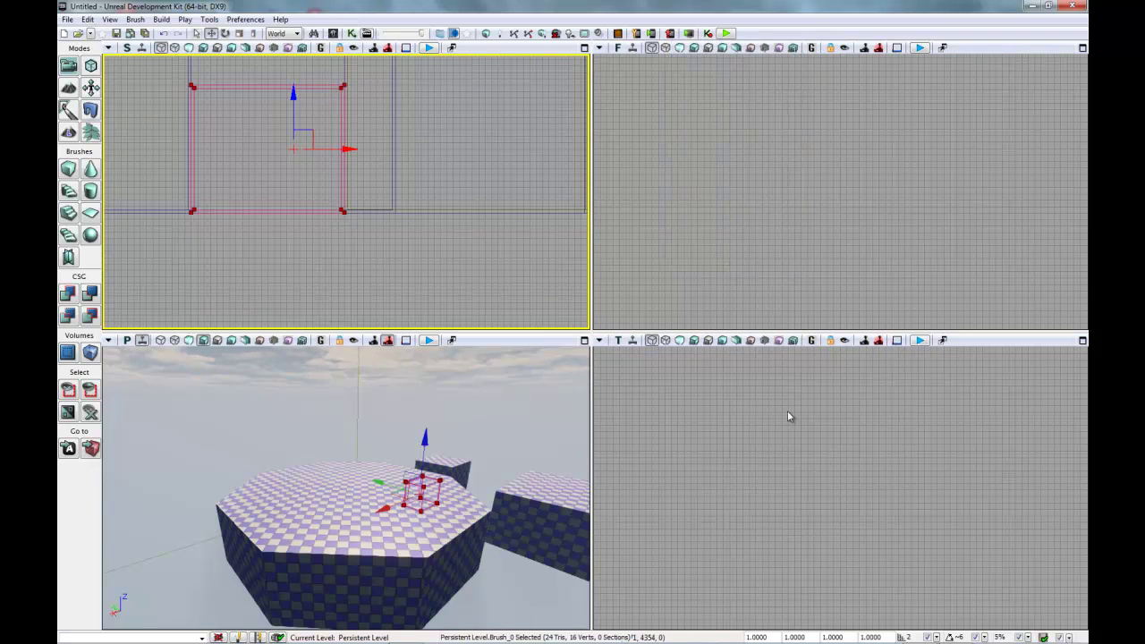
{"action": "left_click", "coordinate": [830, 484]}
{"action": "scroll", "coordinate": [833, 464], "scroll_direction": "down", "scroll_amount": 8}
{"action": "scroll", "coordinate": [810, 460], "scroll_direction": "up", "scroll_amount": 8}
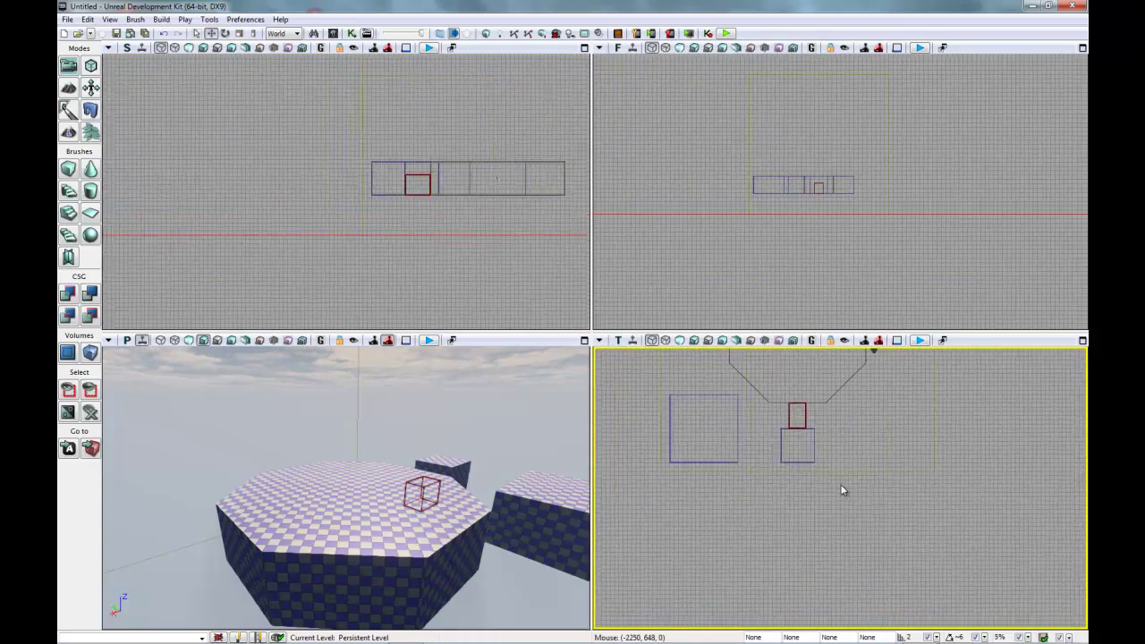
{"action": "left_click_drag", "start_coordinate": [892, 514], "coordinate": [968, 565]}
{"action": "scroll", "coordinate": [968, 565], "scroll_direction": "up", "scroll_amount": 3}
{"action": "scroll", "coordinate": [964, 509], "scroll_direction": "up", "scroll_amount": 1}
{"action": "left_click_drag", "start_coordinate": [964, 509], "coordinate": [985, 490]}
{"action": "scroll", "coordinate": [1020, 470], "scroll_direction": "down", "scroll_amount": 3}
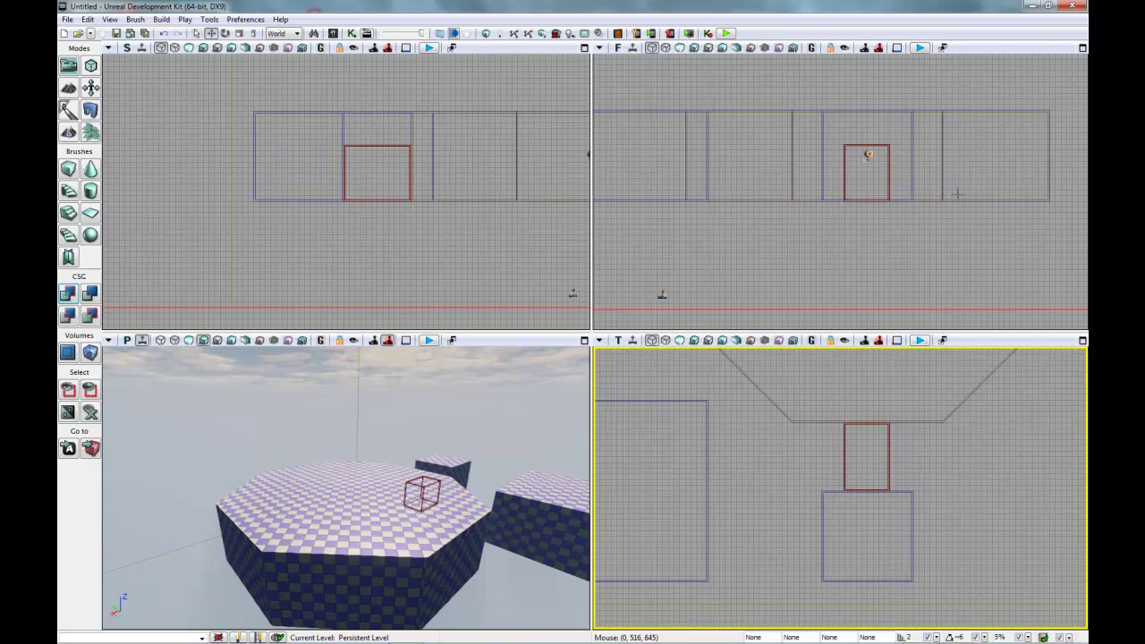
Step: Maximize the perspective view and inspect the added corridor between the octagonal room and the small square room
{"action": "left_click_drag", "start_coordinate": [486, 493], "coordinate": [569, 557]}
{"action": "mouse_move", "coordinate": [383, 514]}
{"action": "left_mouse_down"}
{"action": "mouse_move", "coordinate": [362, 498]}
{"action": "mouse_move", "coordinate": [380, 502]}
{"action": "mouse_move", "coordinate": [386, 529]}
{"action": "left_mouse_up"}
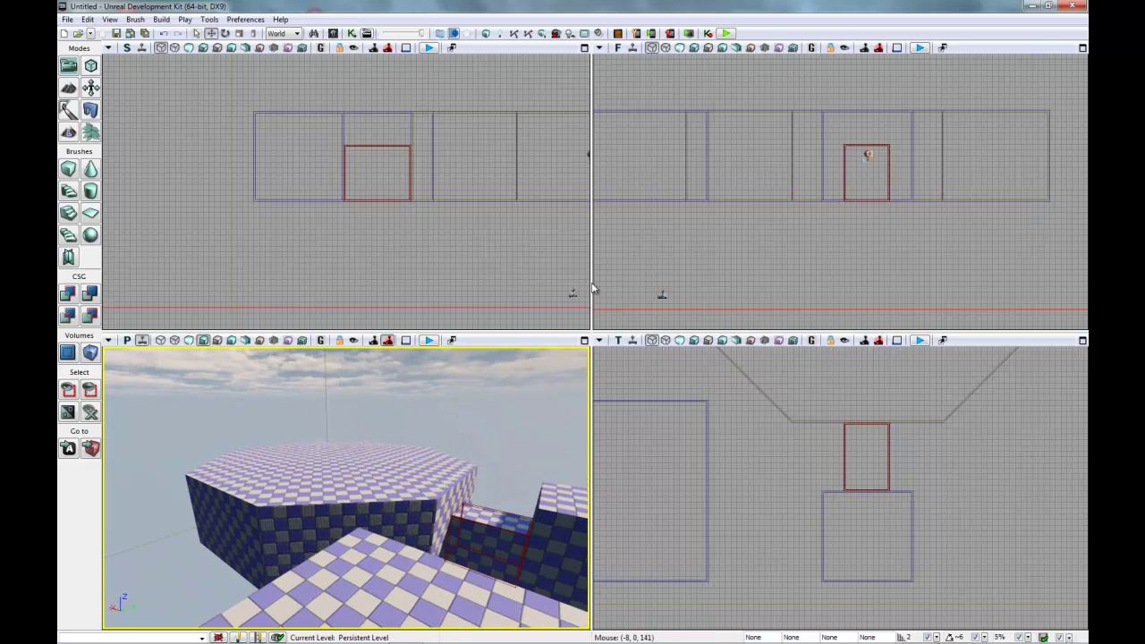
{"action": "left_click", "coordinate": [585, 341]}
{"action": "mouse_move", "coordinate": [567, 456]}
{"action": "left_mouse_down"}
{"action": "mouse_move", "coordinate": [577, 483]}
{"action": "mouse_move", "coordinate": [672, 498]}
{"action": "mouse_move", "coordinate": [775, 468]}
{"action": "mouse_move", "coordinate": [708, 440]}
{"action": "left_mouse_up"}
{"action": "mouse_move", "coordinate": [807, 458]}
{"action": "left_mouse_down"}
{"action": "mouse_move", "coordinate": [749, 449]}
{"action": "mouse_move", "coordinate": [1035, 549]}
{"action": "mouse_move", "coordinate": [734, 428]}
{"action": "left_mouse_up"}
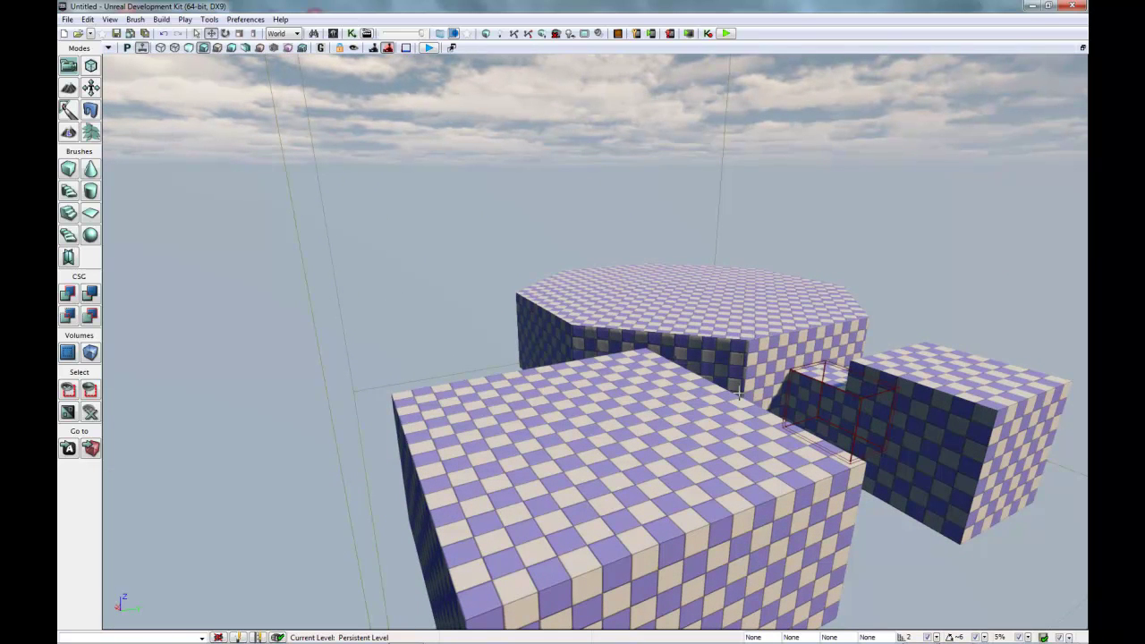